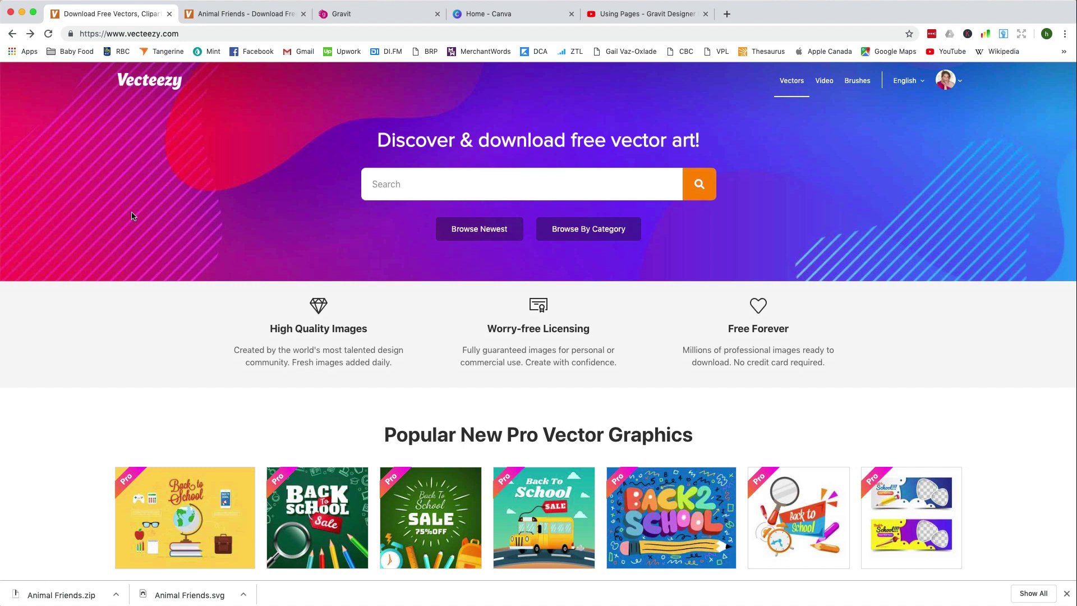
Search Vecteezy for "animals" and limit the results to the Free License type.
{"action": "left_click", "coordinate": [418, 187]}
{"action": "type", "text": "animals"}
{"action": "key", "text": "Return"}
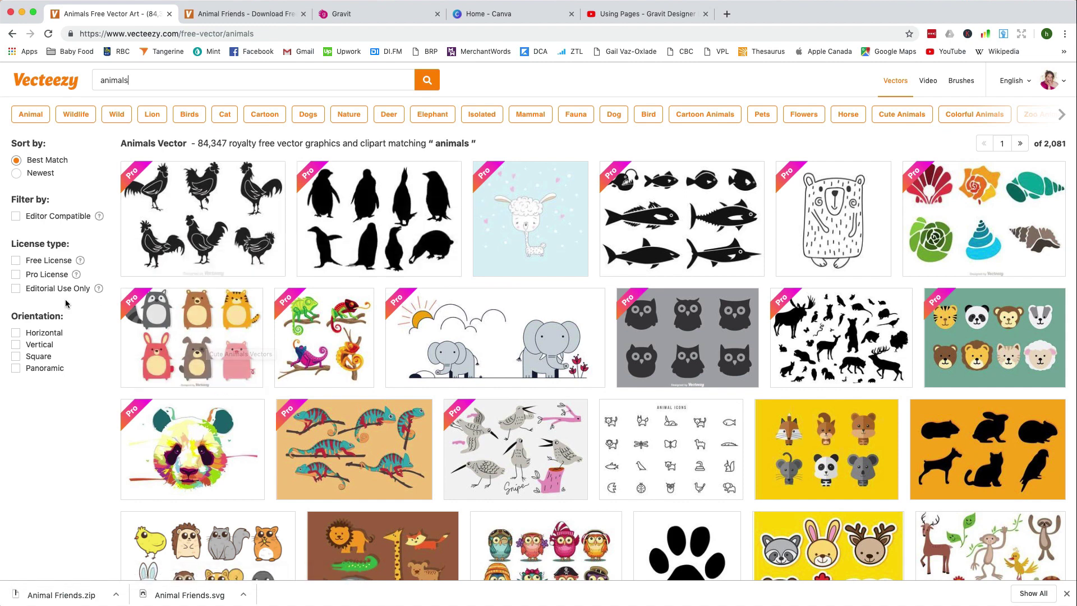
{"action": "left_click", "coordinate": [15, 262]}
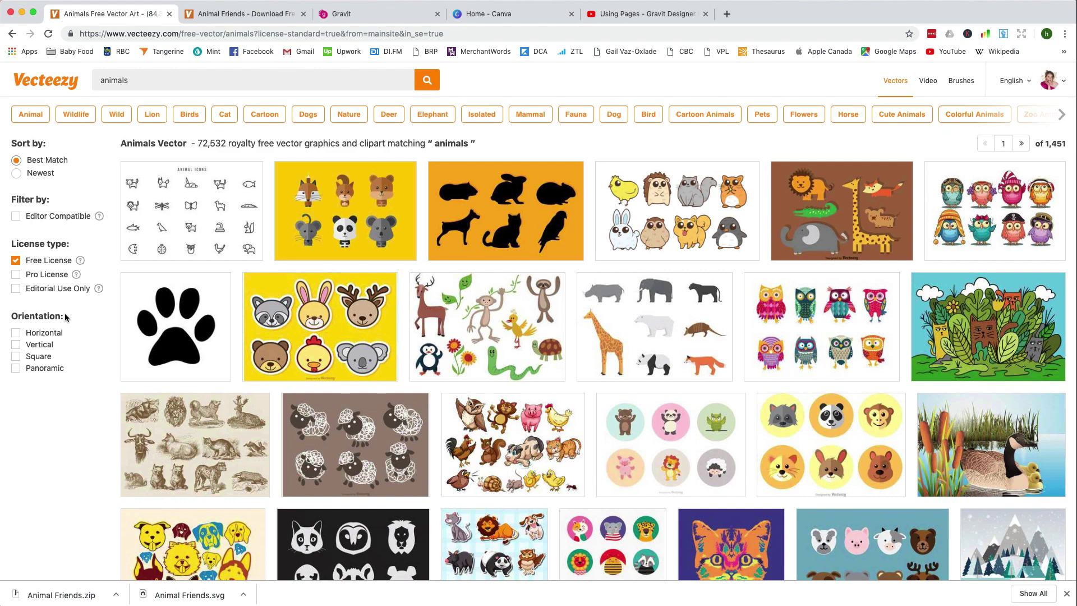
Examine the detail pages of the Hand Drawn Cactus Plants, Animals Cartoon Vectors, Cute Critters and Cats In A Garden vectors for their licences.
{"action": "scroll", "coordinate": [213, 438], "scroll_direction": "down", "scroll_amount": 7}
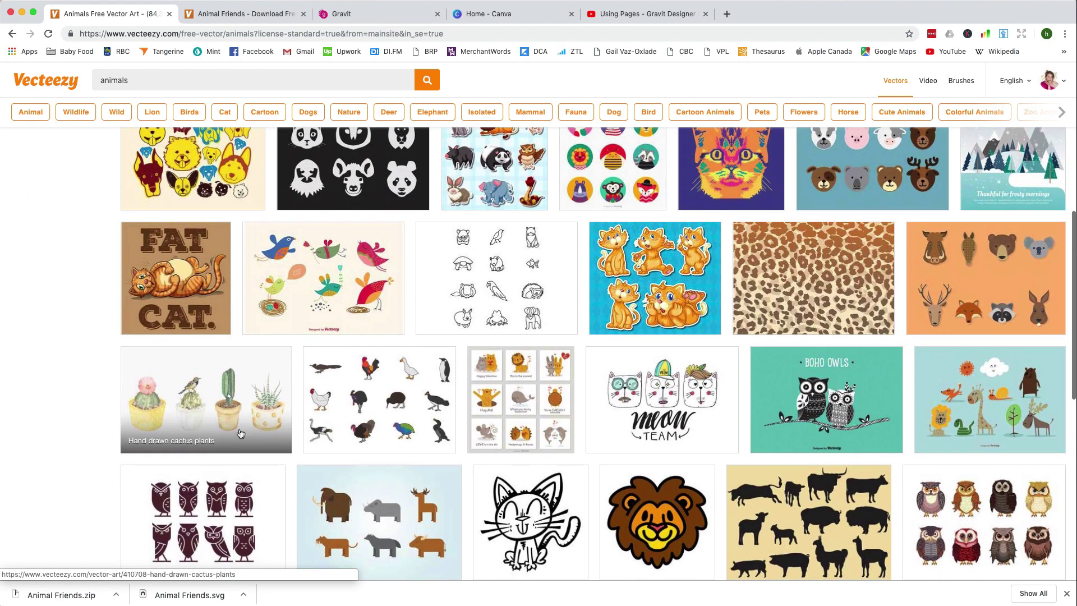
{"action": "left_click", "coordinate": [233, 390]}
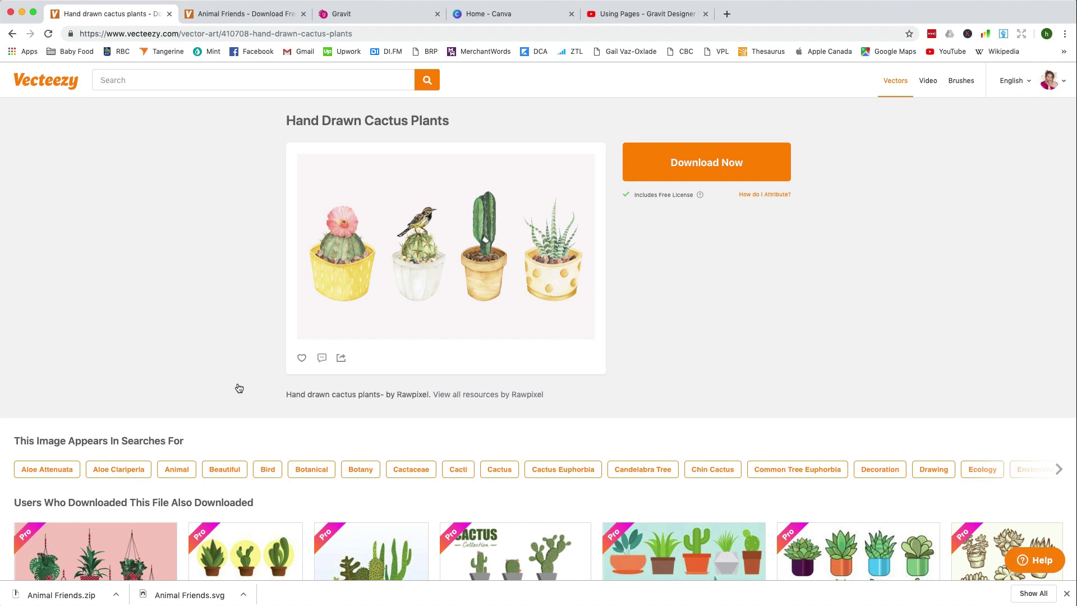
{"action": "left_click", "coordinate": [12, 36]}
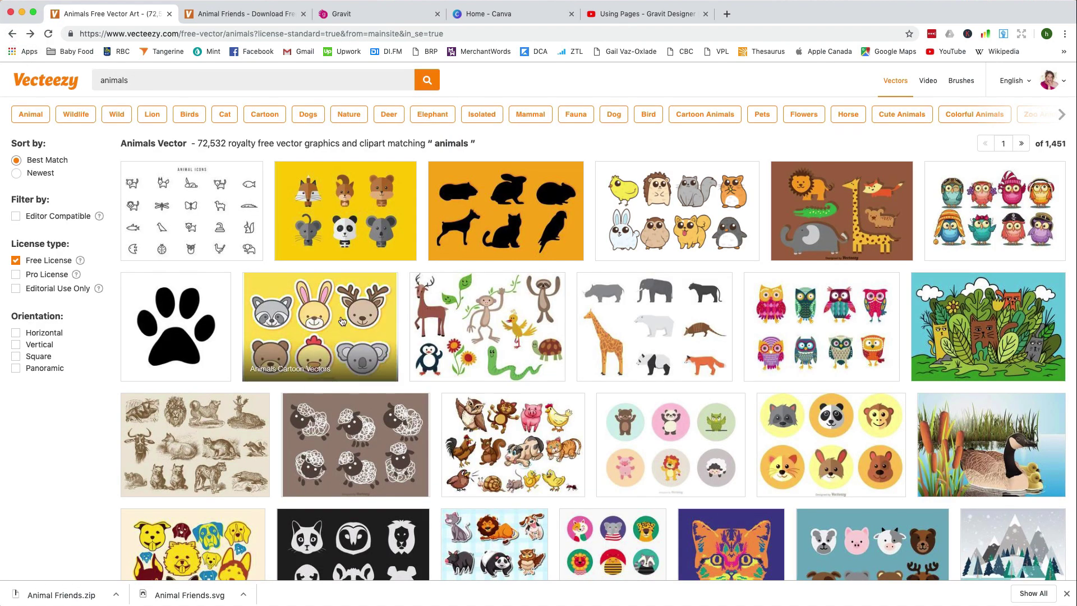
{"action": "left_click", "coordinate": [342, 320]}
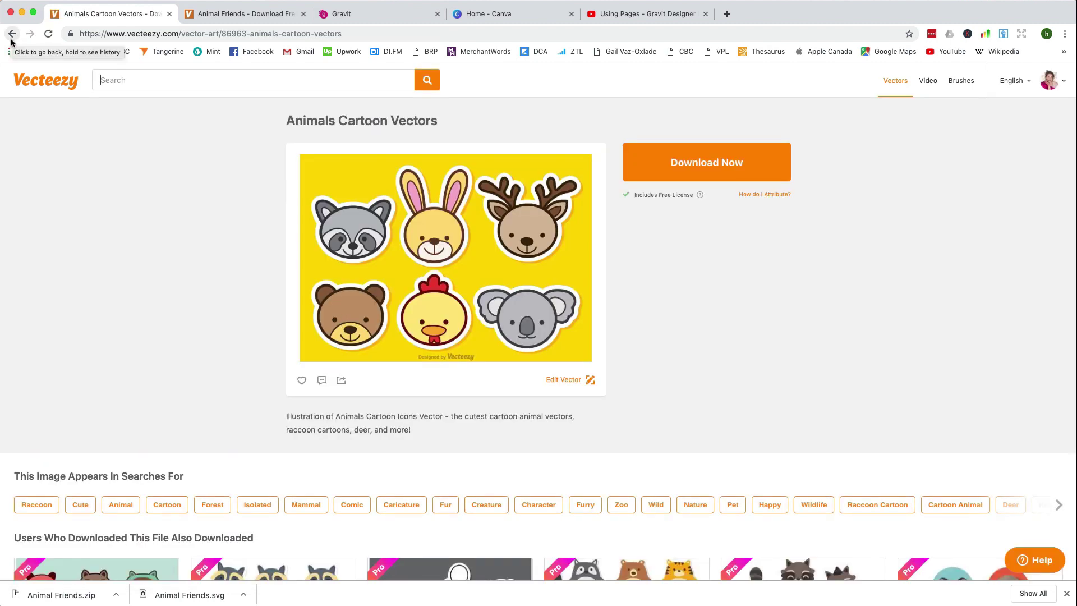
{"action": "left_click", "coordinate": [11, 39]}
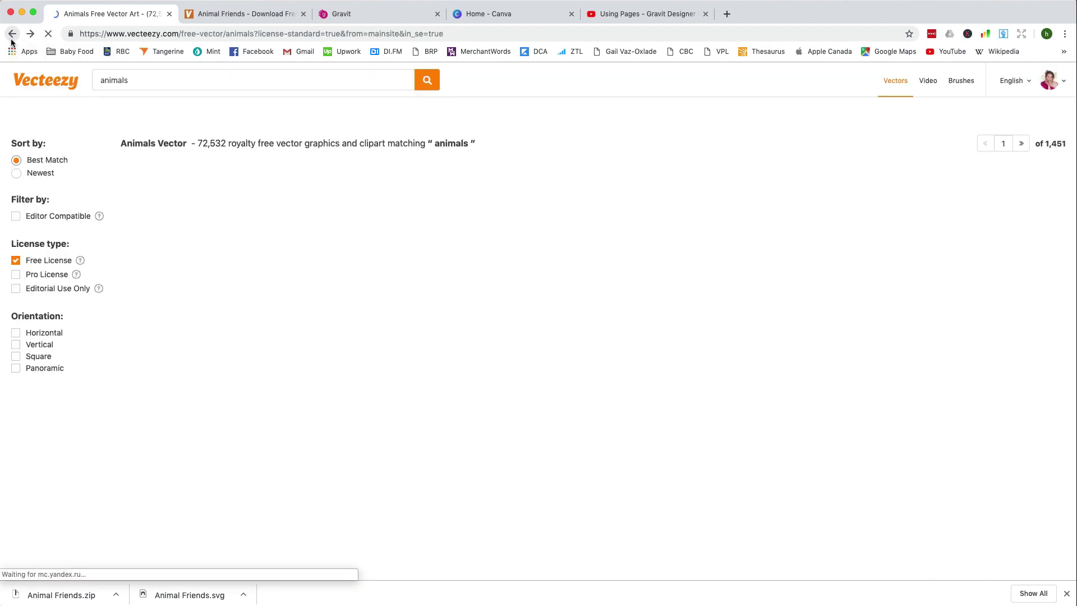
{"action": "left_click", "coordinate": [677, 207]}
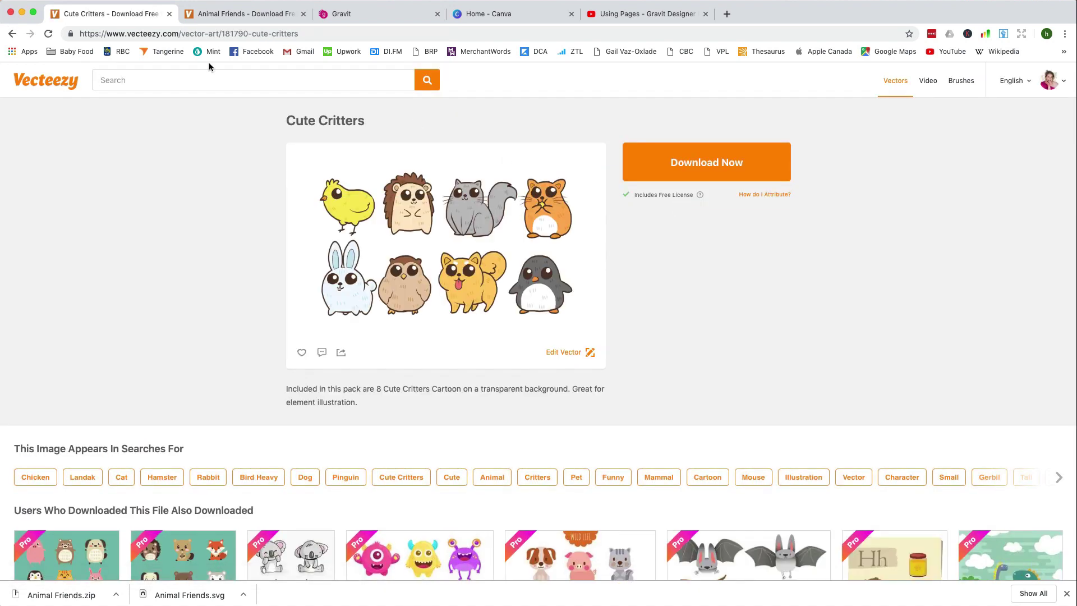
{"action": "left_click", "coordinate": [11, 38]}
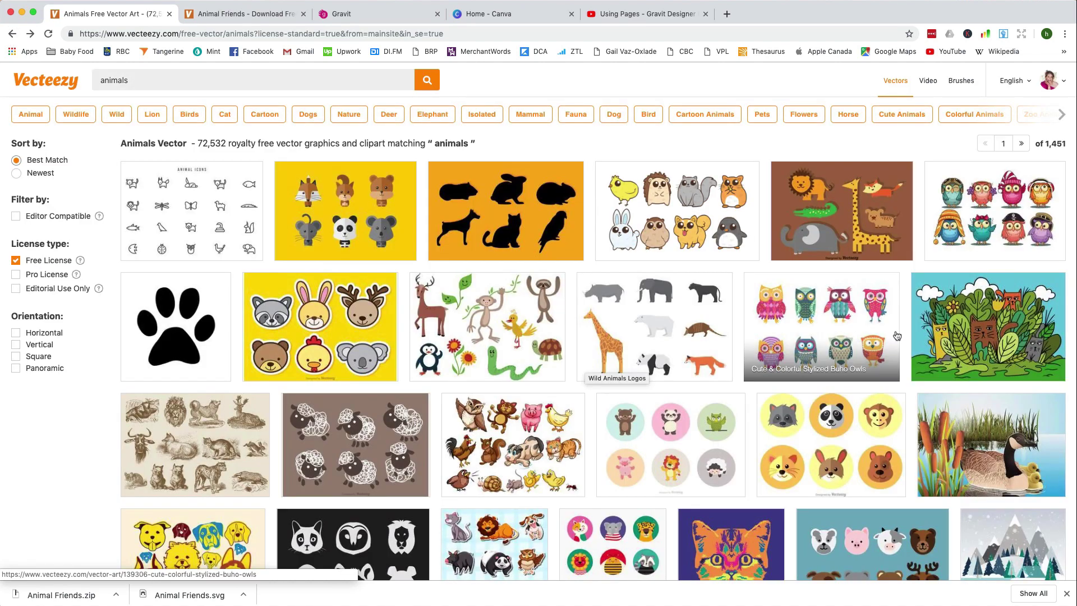
{"action": "left_click", "coordinate": [1003, 317]}
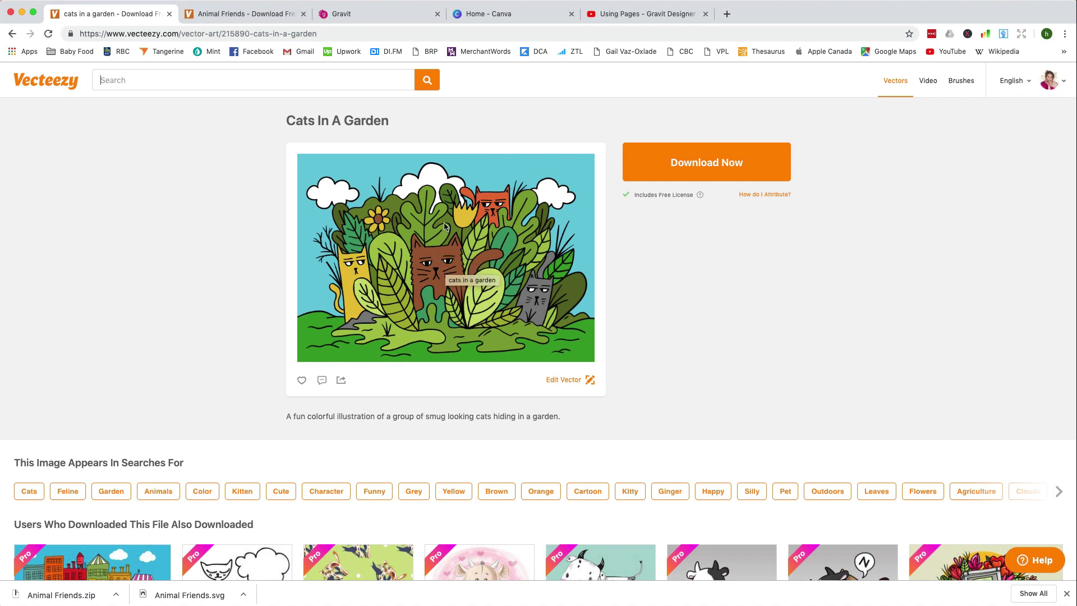
{"action": "left_click", "coordinate": [14, 35]}
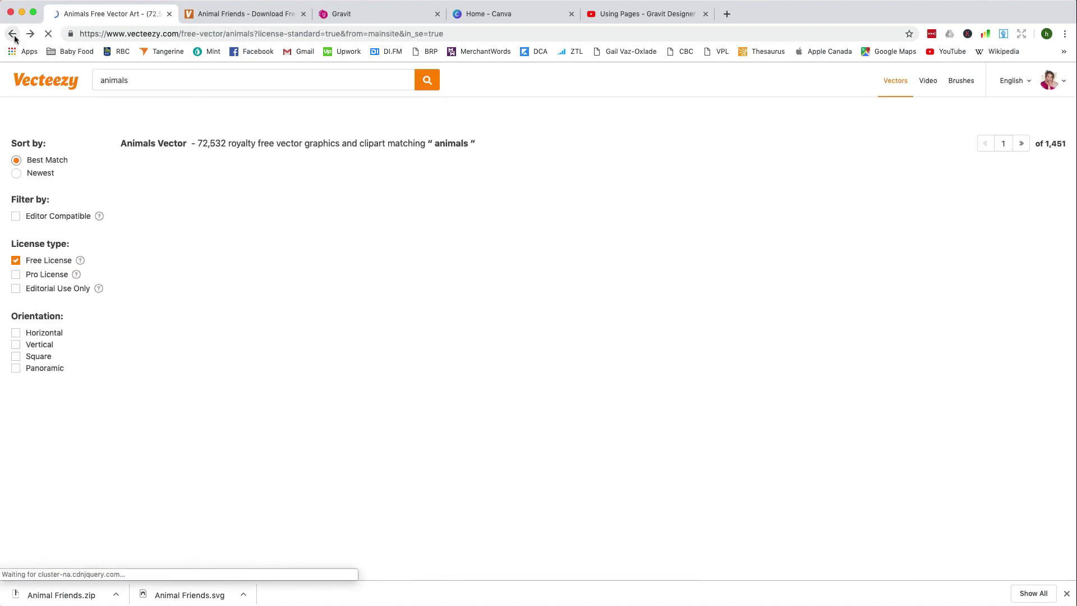
Download the Animal Friends vector pack from its already open Vecteezy page.
{"action": "left_click", "coordinate": [227, 16]}
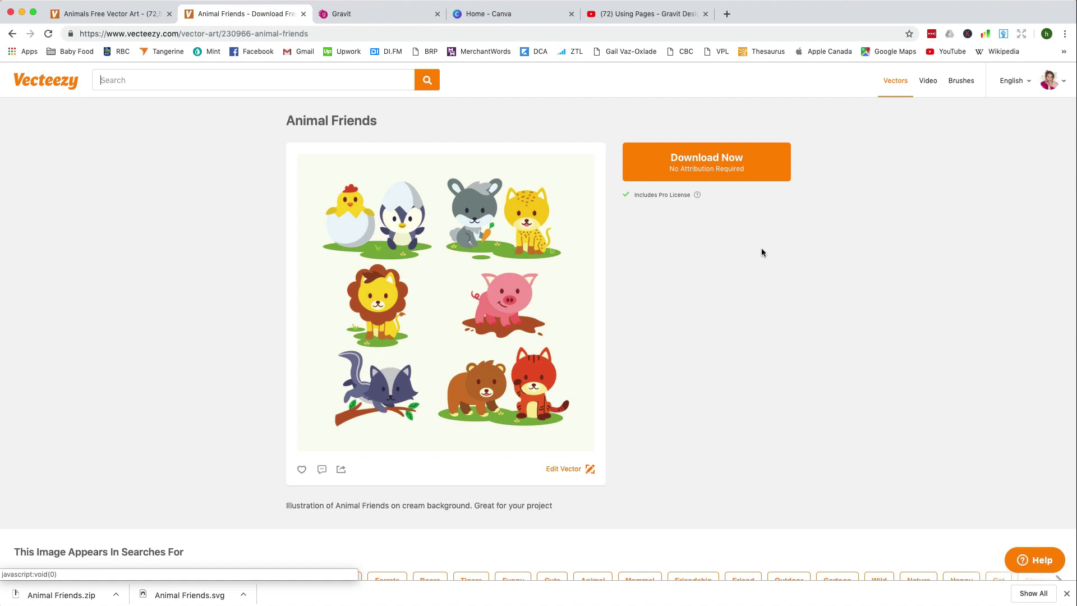
{"action": "left_click", "coordinate": [733, 166]}
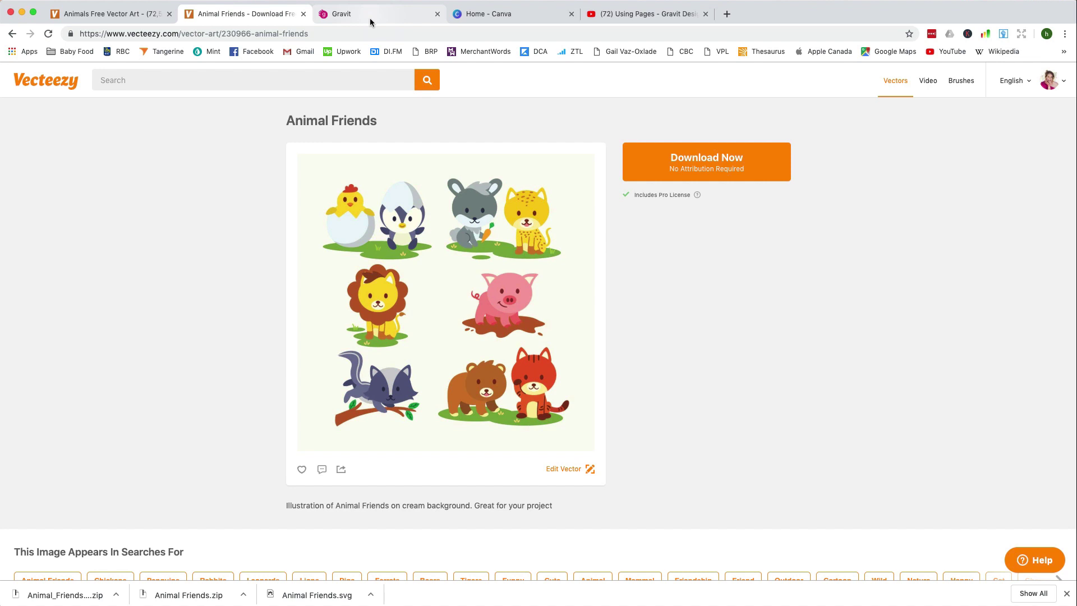
Switch to the Gravit website and launch the online Gravit Designer app.
{"action": "left_click", "coordinate": [369, 22]}
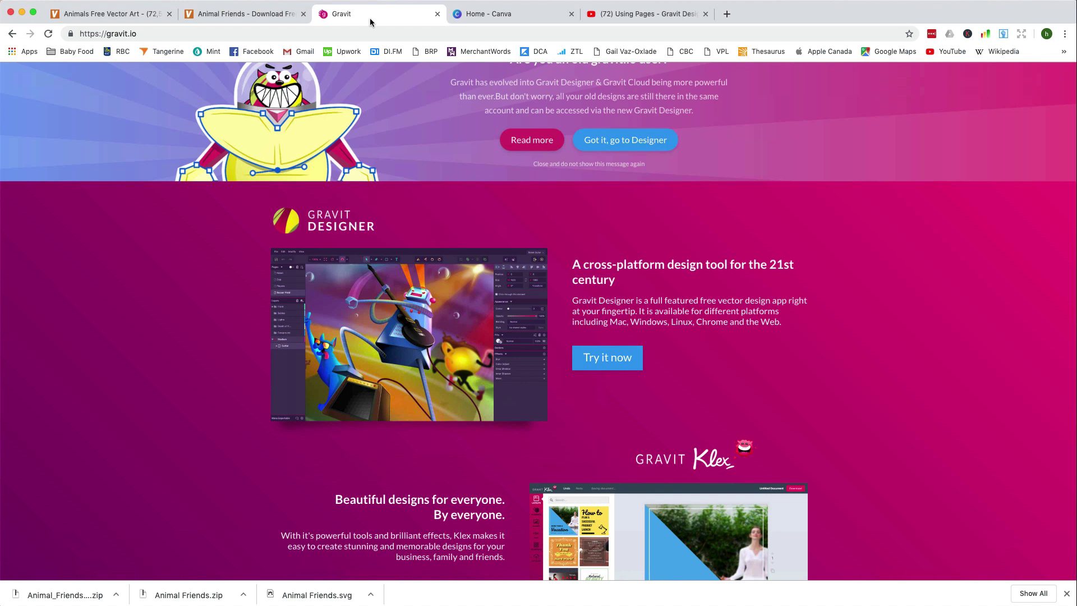
{"action": "scroll", "coordinate": [503, 218], "scroll_direction": "up", "scroll_amount": 2}
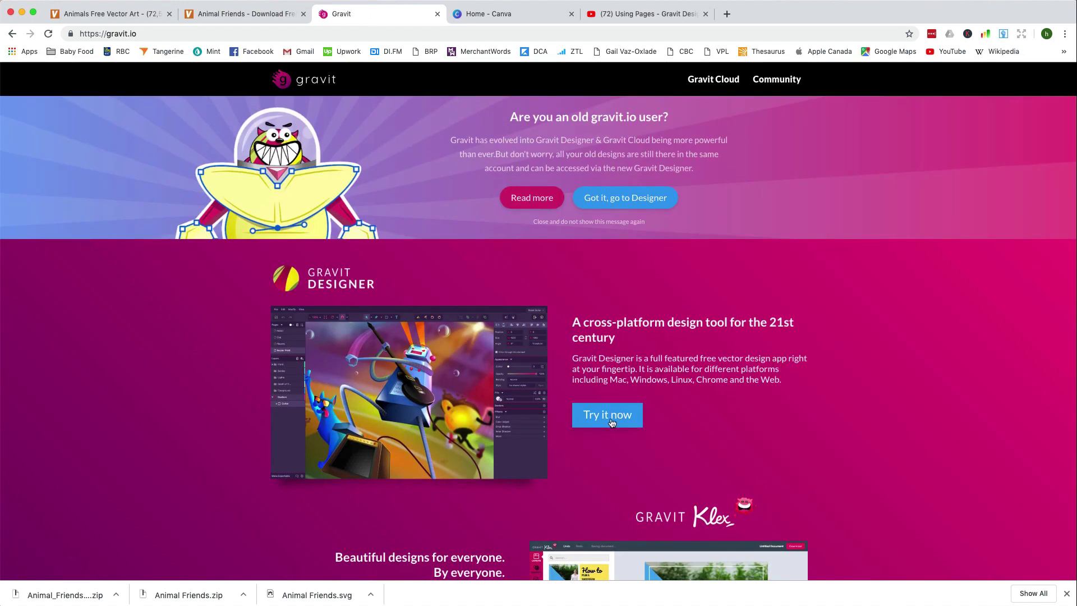
{"action": "left_click", "coordinate": [611, 422]}
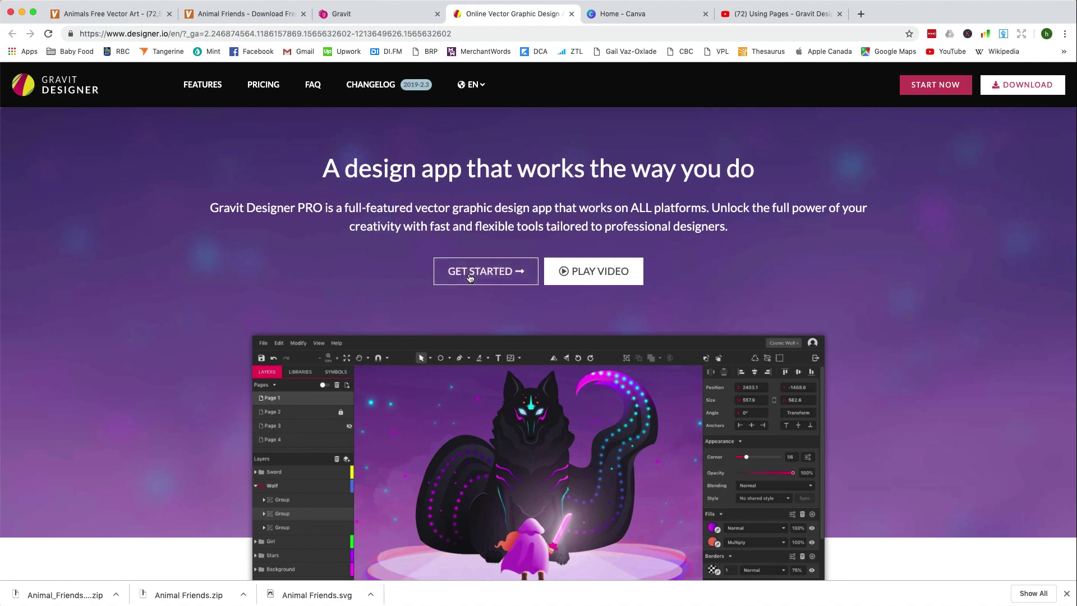
{"action": "left_click", "coordinate": [470, 275]}
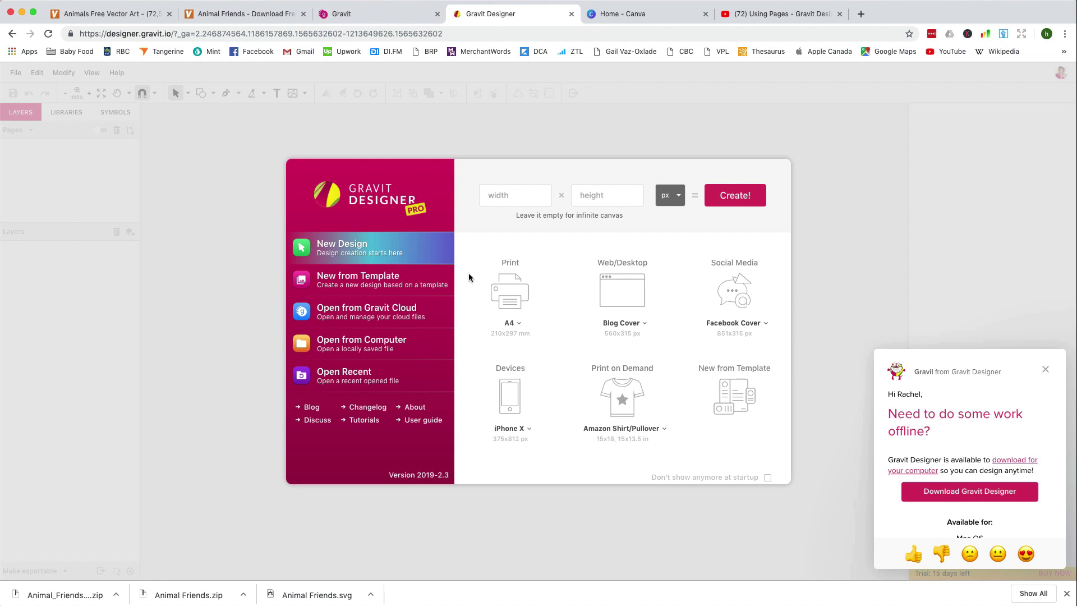
Create a new design 8 inches wide and 10 inches high, and dismiss the offline-download message.
{"action": "left_click", "coordinate": [668, 199]}
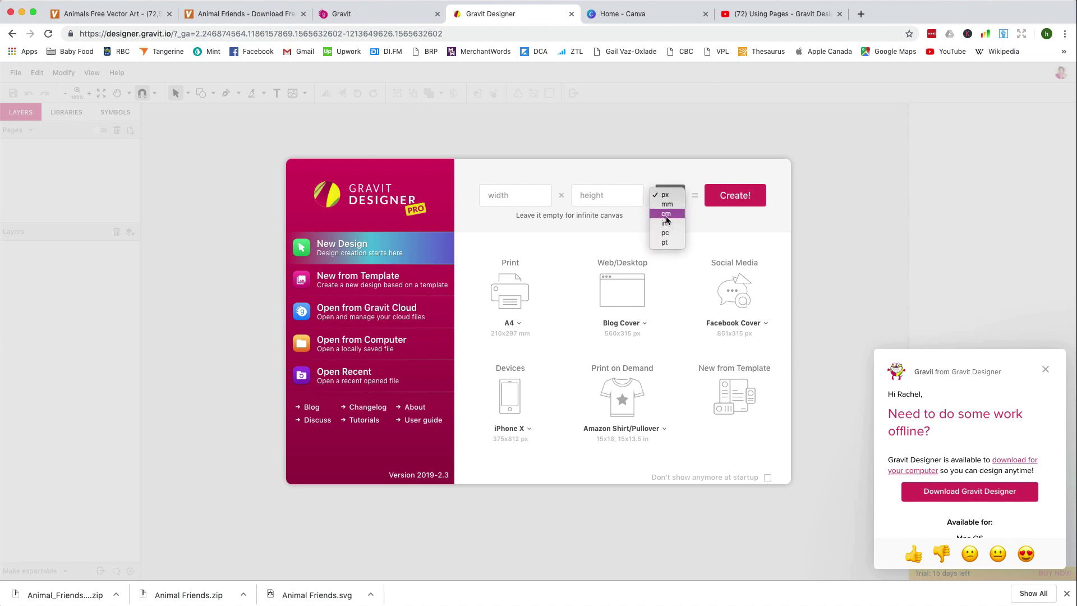
{"action": "left_click", "coordinate": [655, 214]}
{"action": "left_click", "coordinate": [662, 199]}
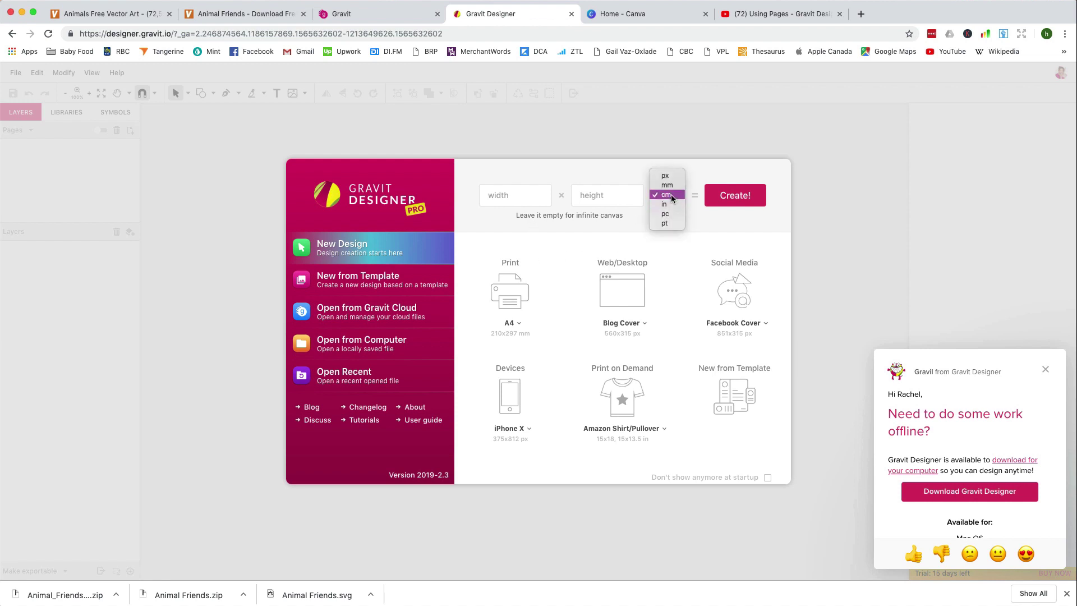
{"action": "left_click", "coordinate": [670, 204]}
{"action": "left_click", "coordinate": [527, 195]}
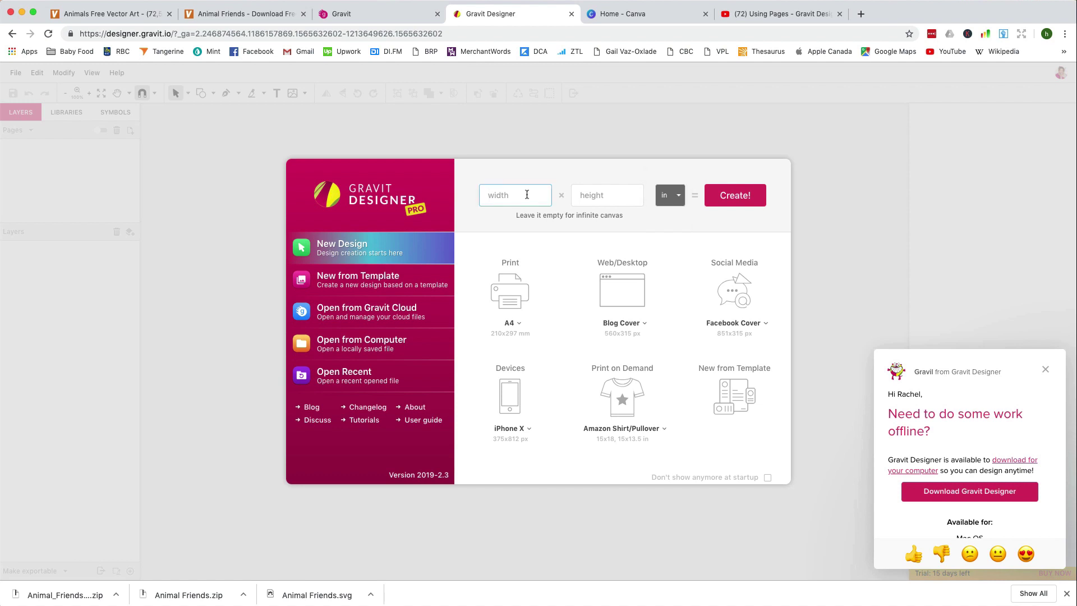
{"action": "type", "text": "8"}
{"action": "key", "text": "Tab"}
{"action": "type", "text": "10"}
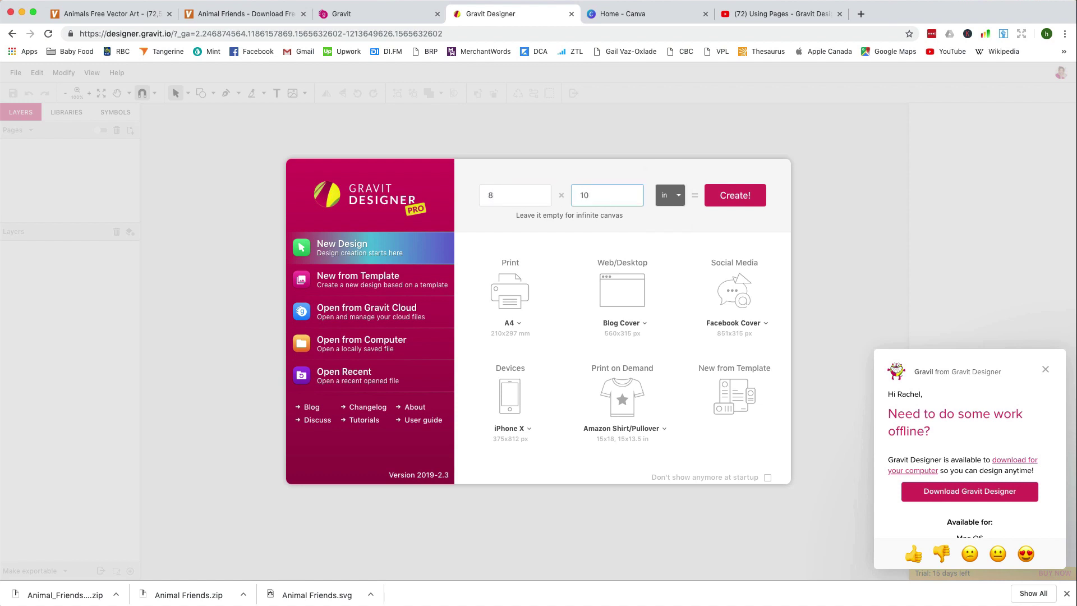
{"action": "left_click", "coordinate": [721, 197]}
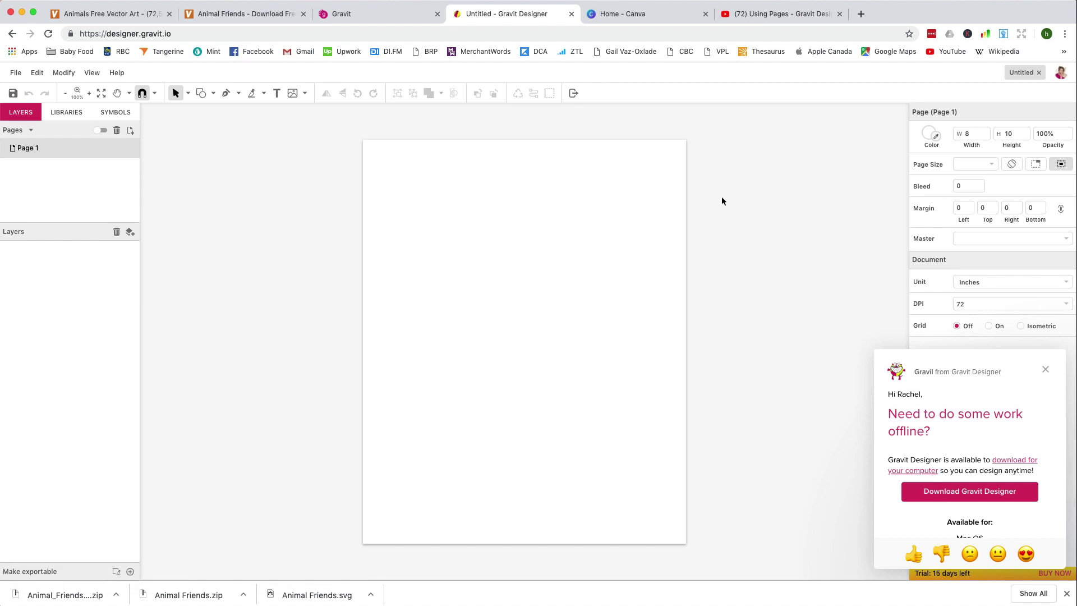
{"action": "left_click", "coordinate": [1045, 369]}
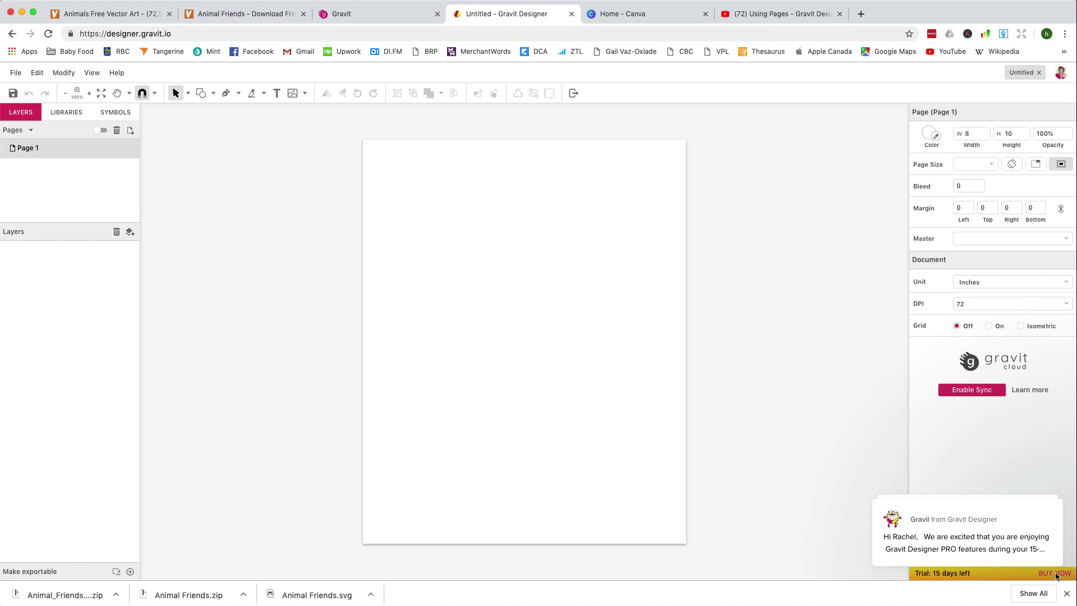
Open the local file Animal Friends.svg from the Animal_Friends2 folder in Downloads.
{"action": "left_click", "coordinate": [16, 73]}
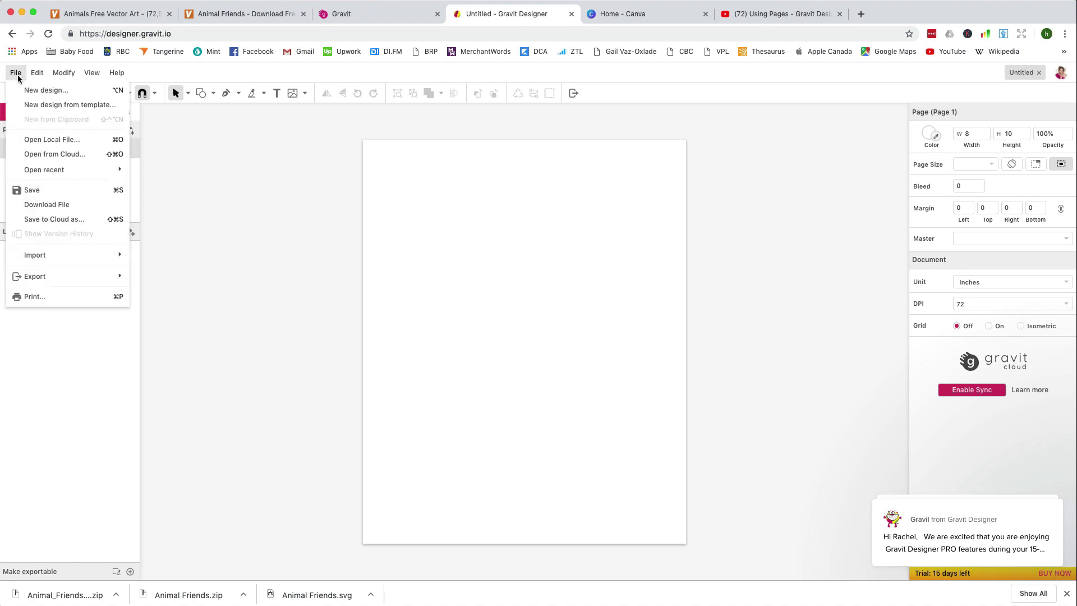
{"action": "left_click", "coordinate": [49, 140]}
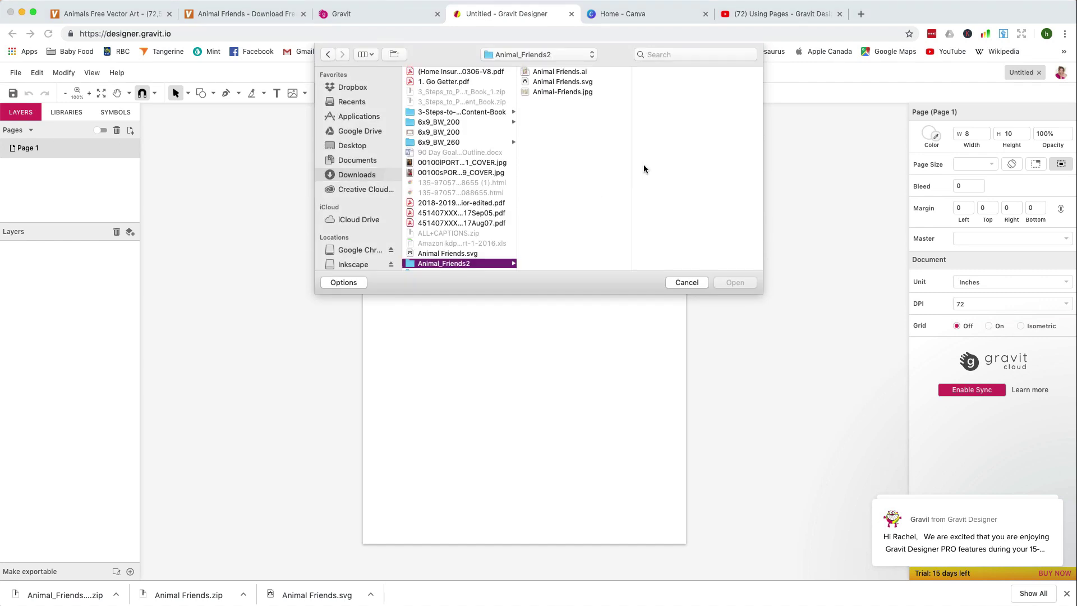
{"action": "left_click", "coordinate": [551, 84]}
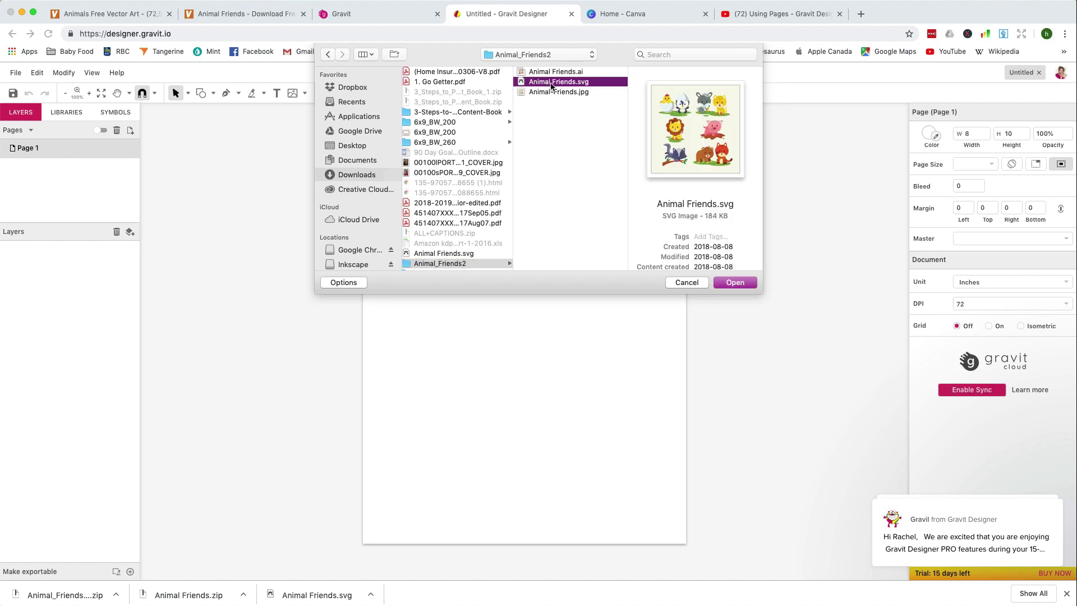
{"action": "left_click", "coordinate": [735, 282]}
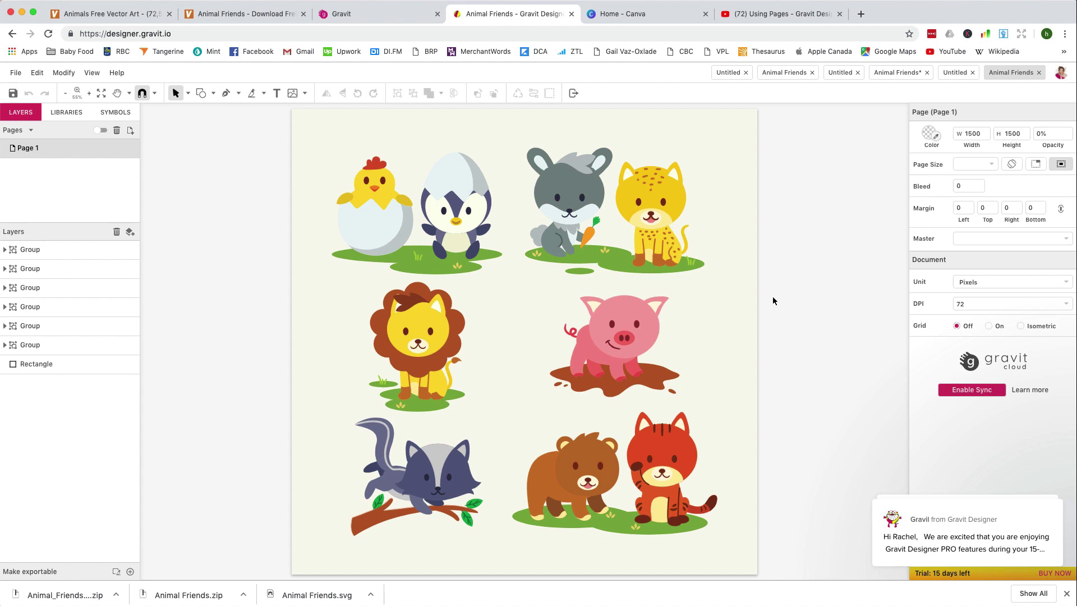
Change the Animal Friends document's unit to inches and set its page size to 8 wide by 10 high.
{"action": "left_click", "coordinate": [992, 164]}
{"action": "left_click", "coordinate": [991, 164]}
{"action": "left_click", "coordinate": [1023, 283]}
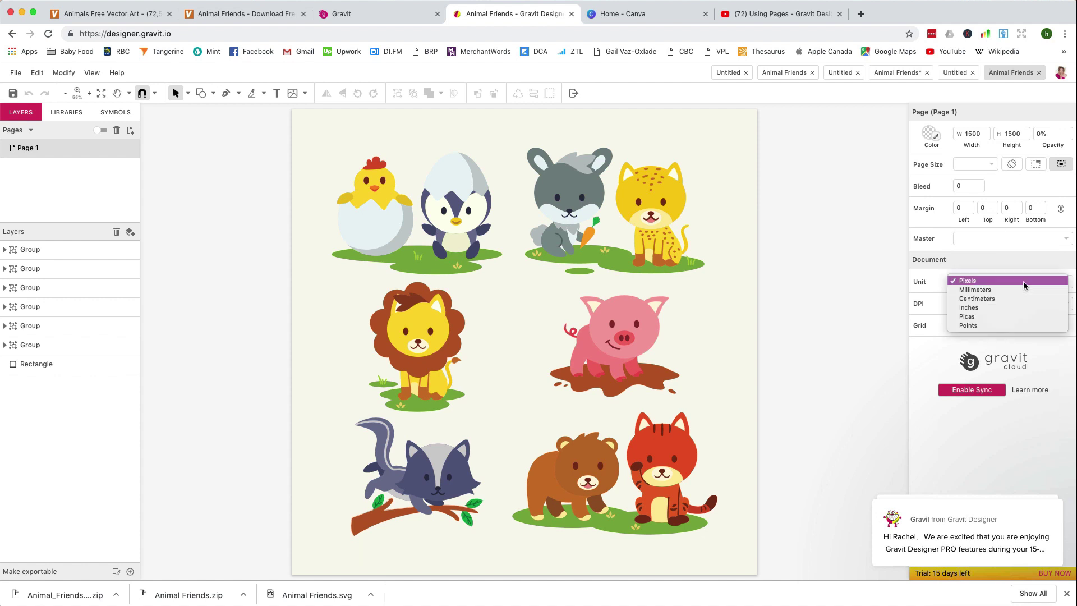
{"action": "left_click", "coordinate": [977, 308]}
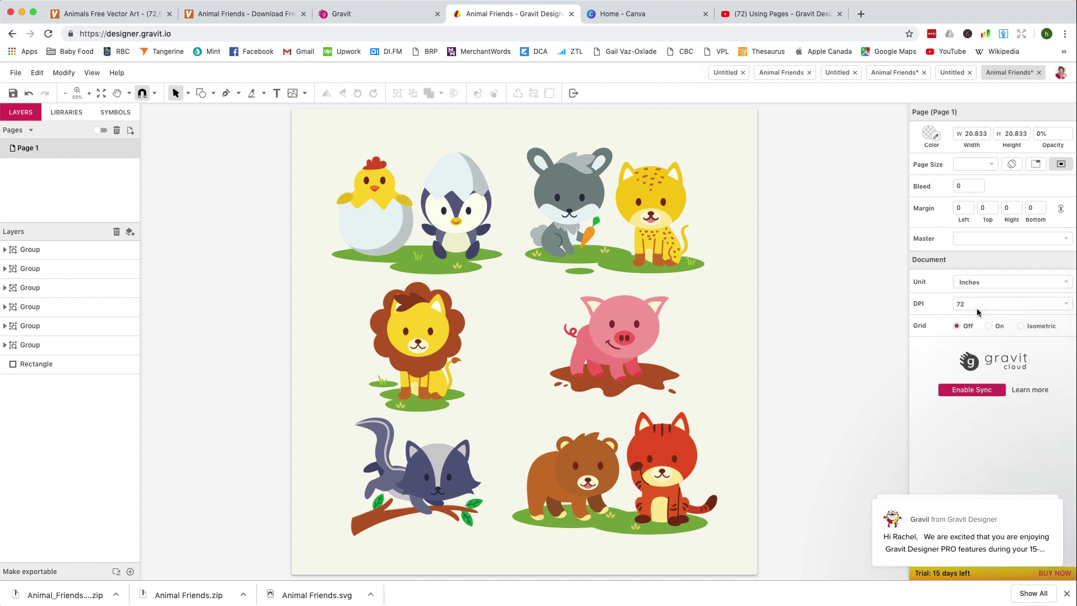
{"action": "left_click", "coordinate": [977, 135]}
{"action": "type", "text": "8"}
{"action": "key", "text": "Tab"}
{"action": "type", "text": "1"}
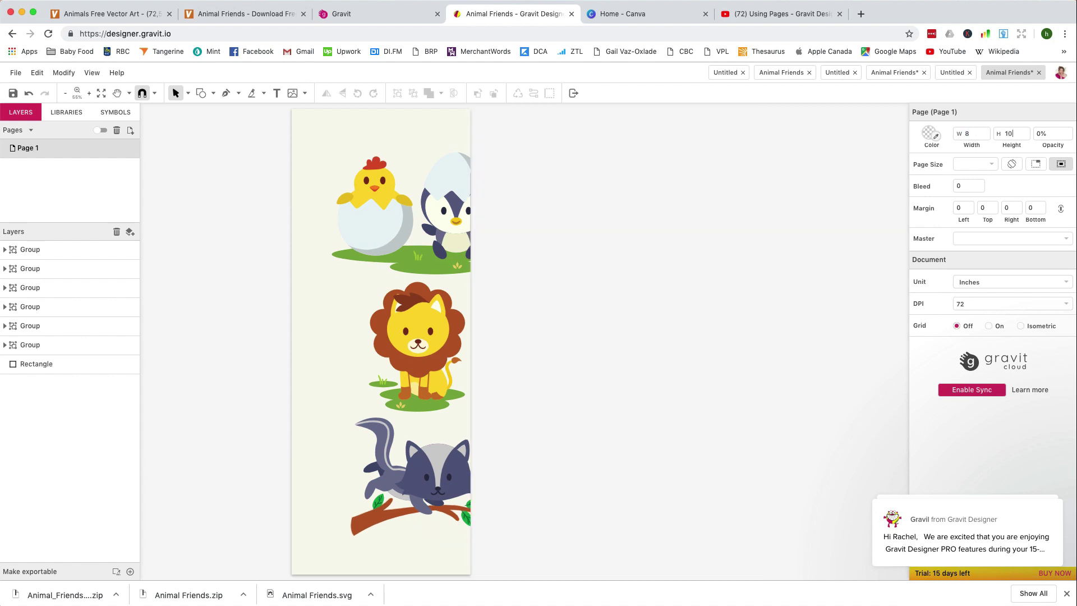
{"action": "key", "text": "Tab"}
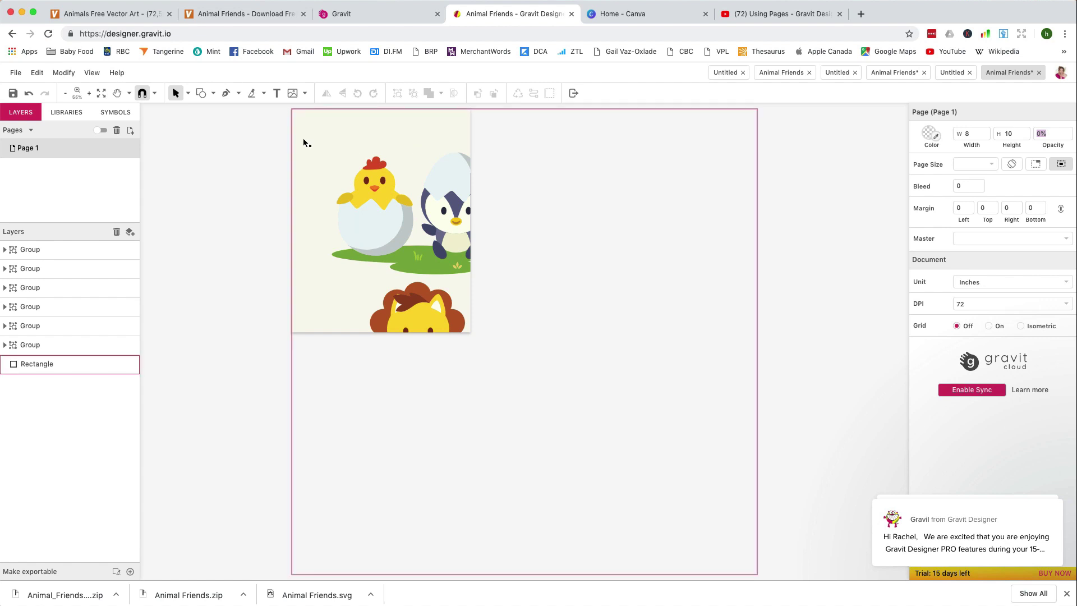
Select all the artwork including the background and scale it down to about 7.86 inches square to fit the page width.
{"action": "left_click_drag", "start_coordinate": [238, 119], "coordinate": [771, 567]}
{"action": "left_click_drag", "start_coordinate": [700, 518], "coordinate": [410, 285]}
{"action": "left_click", "coordinate": [429, 315]}
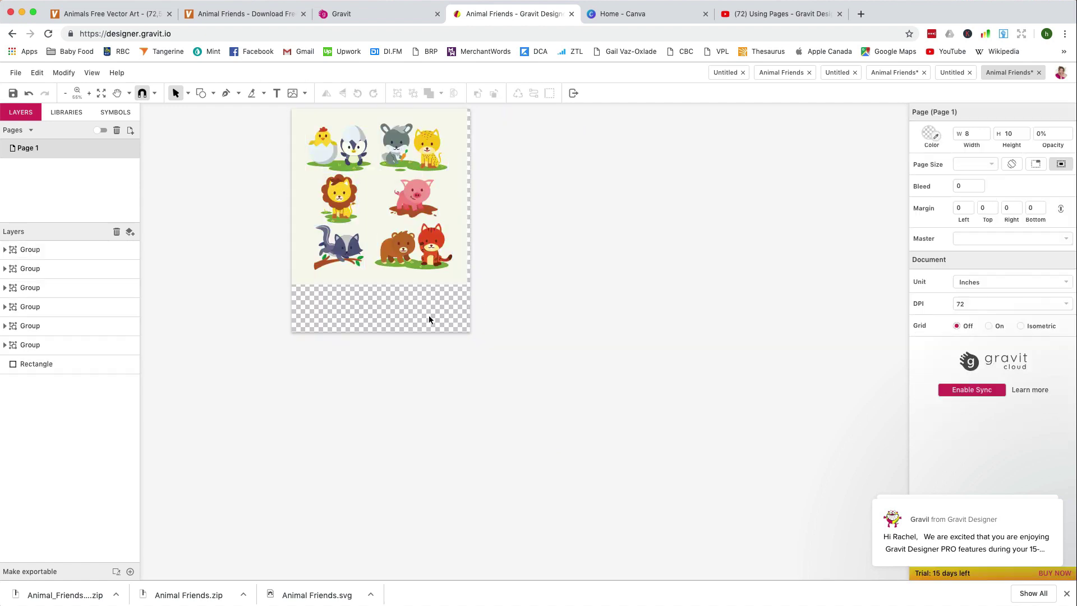
Delete the cream background rectangle behind the animals.
{"action": "scroll", "coordinate": [428, 319], "scroll_direction": "up", "scroll_amount": 3}
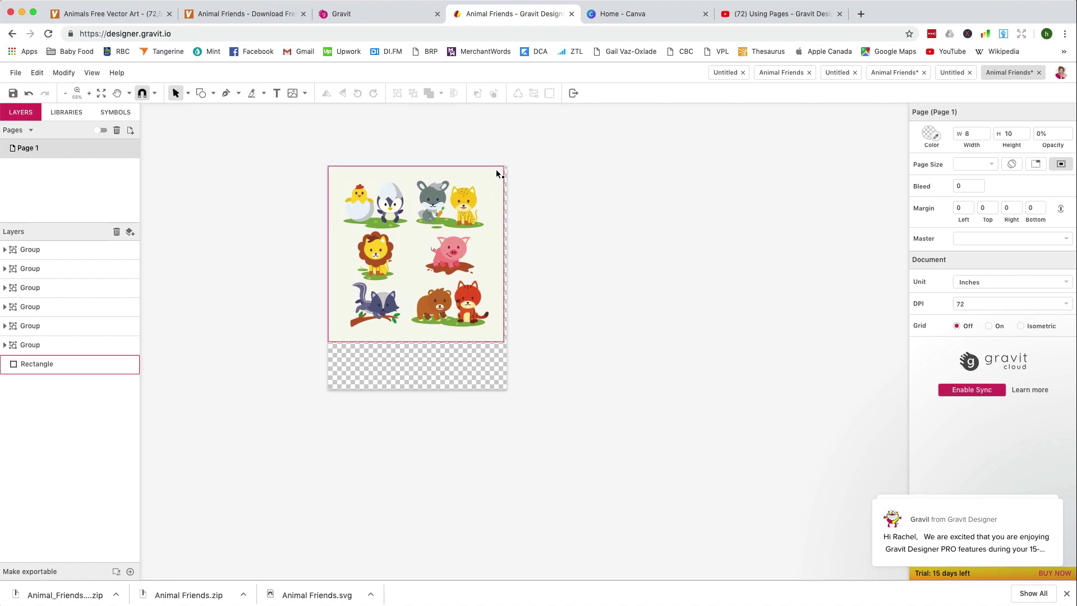
{"action": "left_click_drag", "start_coordinate": [496, 169], "coordinate": [540, 172]}
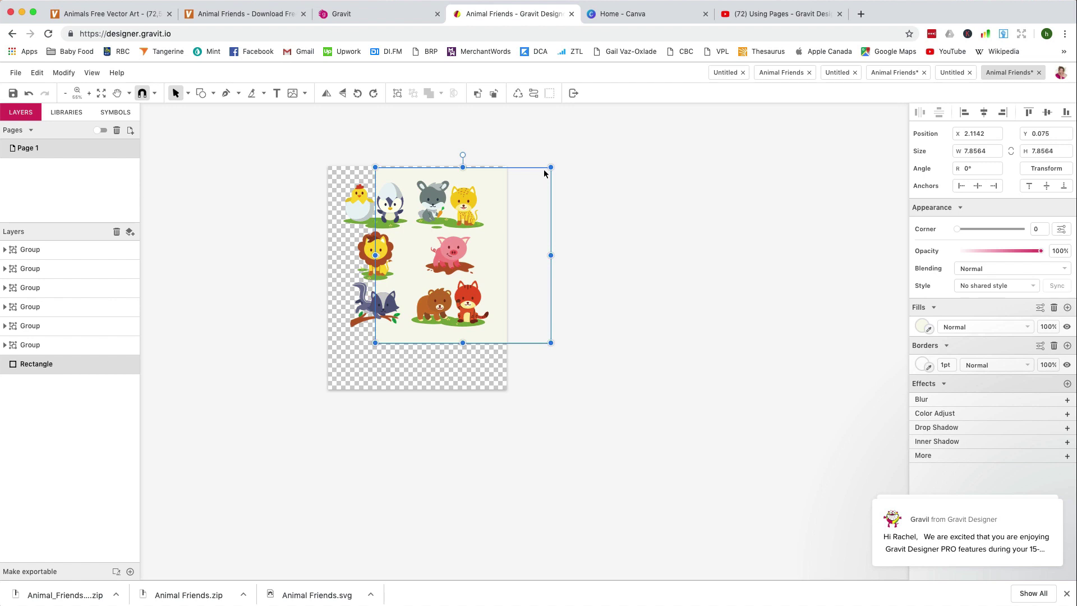
{"action": "key", "text": "Delete"}
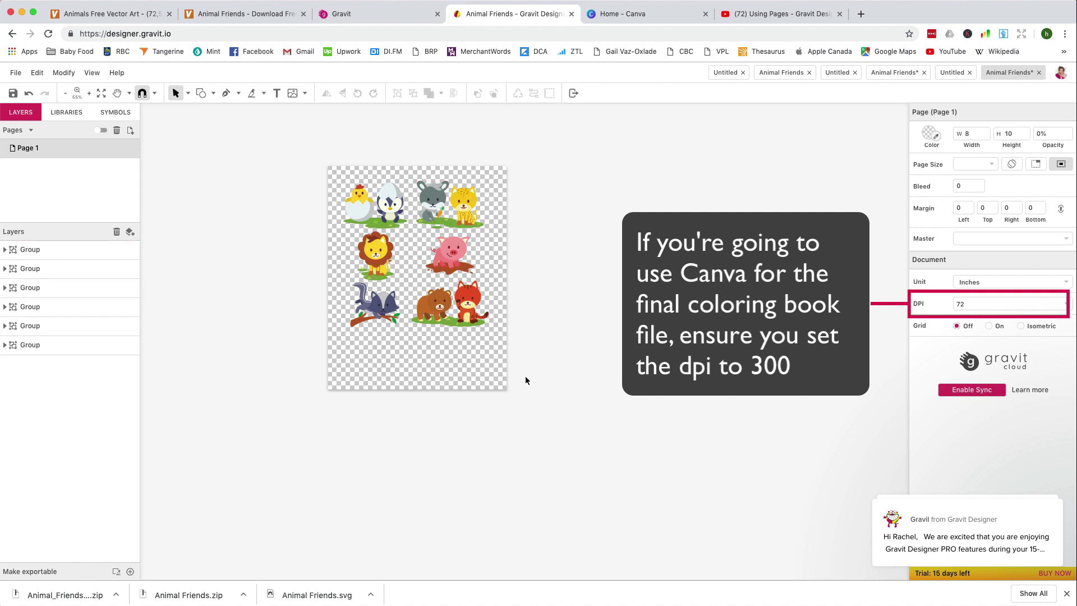
Change the page's transparent background to a solid white color fill.
{"action": "left_click", "coordinate": [928, 138]}
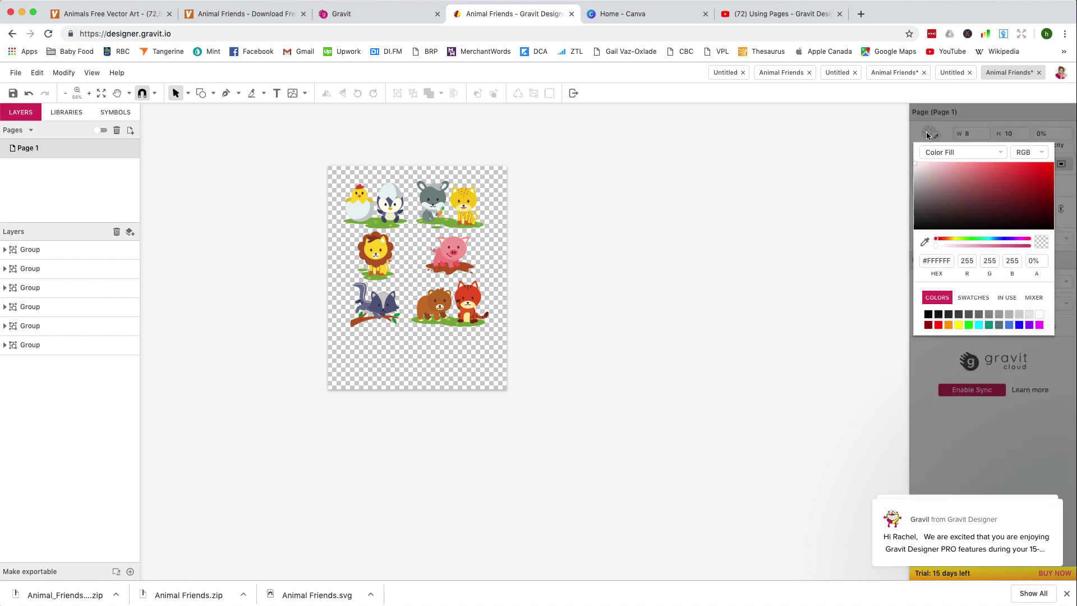
{"action": "left_click", "coordinate": [1040, 315]}
{"action": "left_click", "coordinate": [881, 185]}
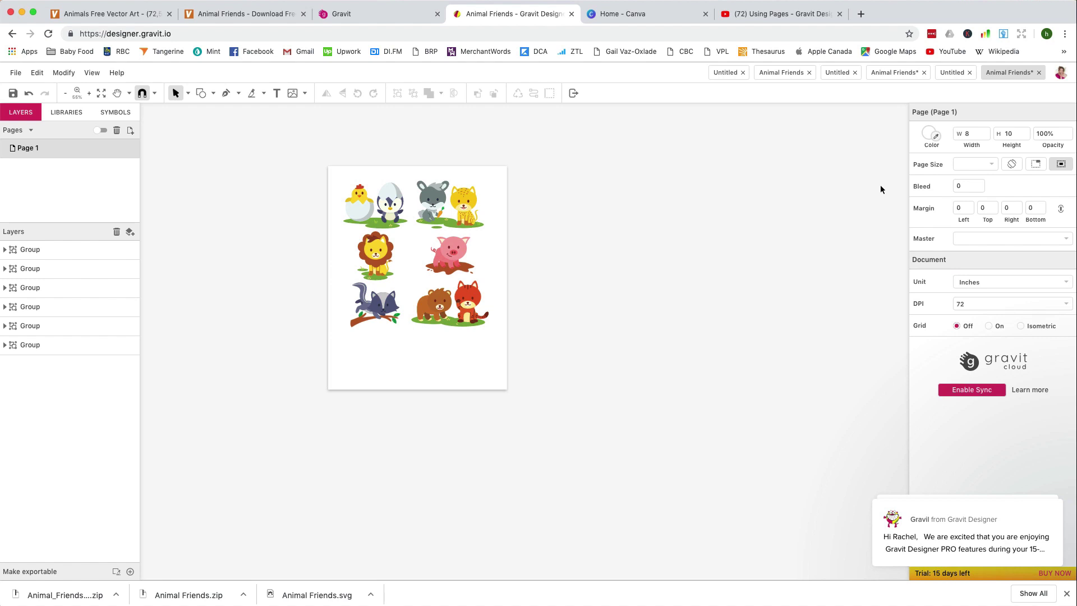
Add five new pages to the Animal Friends document, Page 2 through Page 6.
{"action": "scroll", "coordinate": [880, 189], "scroll_direction": "left", "scroll_amount": 3}
{"action": "scroll", "coordinate": [880, 189], "scroll_direction": "up", "scroll_amount": 2}
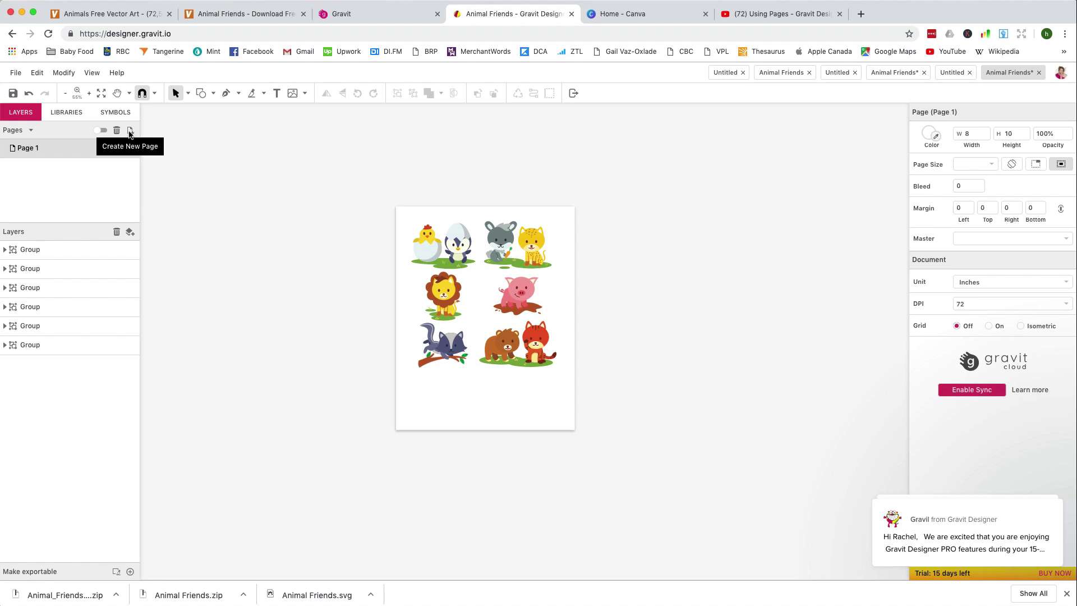
{"action": "left_click", "coordinate": [130, 131]}
{"action": "left_click", "coordinate": [130, 131]}
{"action": "left_click", "coordinate": [129, 131]}
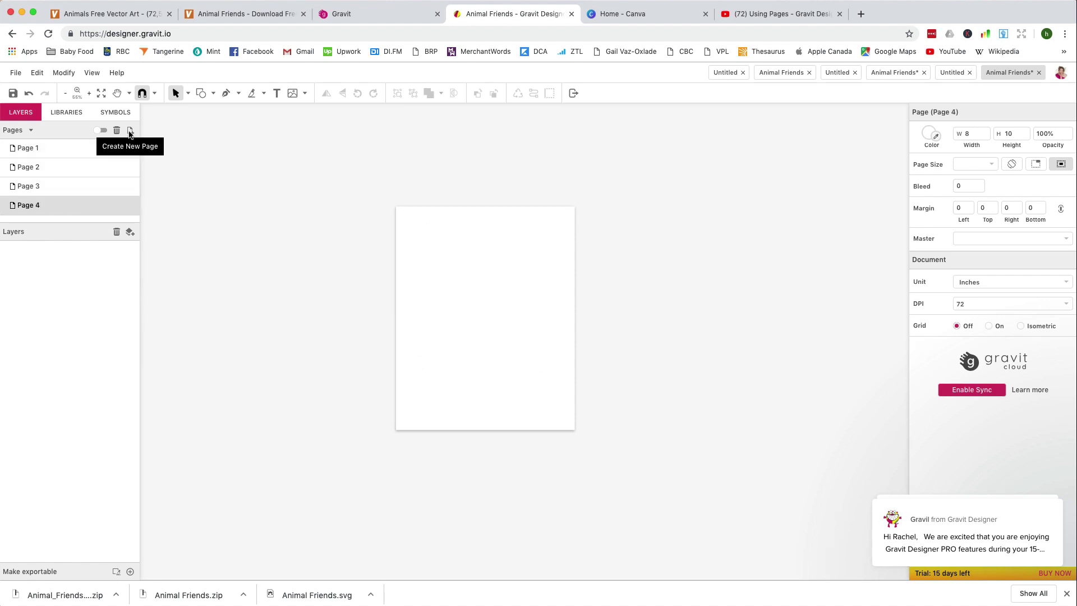
{"action": "left_click", "coordinate": [130, 131]}
{"action": "left_click", "coordinate": [129, 131]}
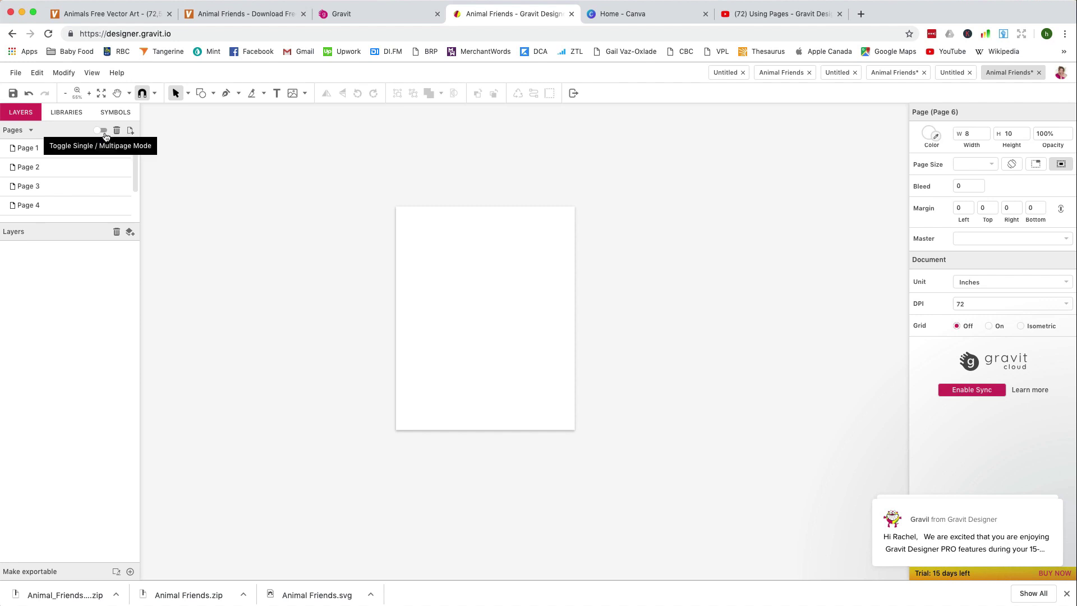
Show all pages together and spread the animals: pig on Page 1, bear pair on 2, skunk on 3, lion on 4, chick pair on 5, gray-and-yellow pair on 6.
{"action": "left_click", "coordinate": [101, 130]}
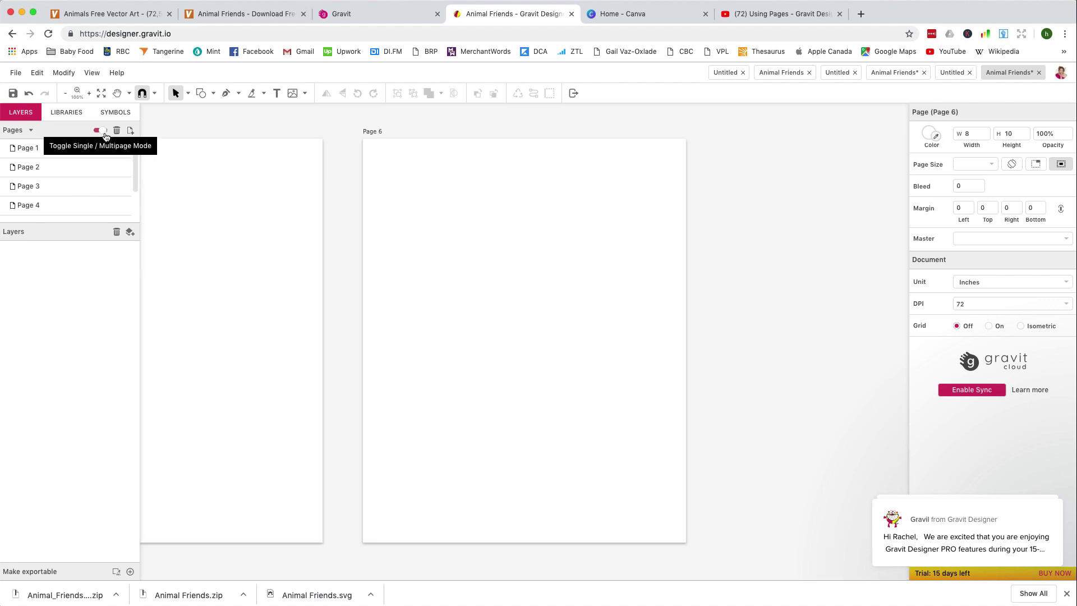
{"action": "left_click", "coordinate": [101, 98]}
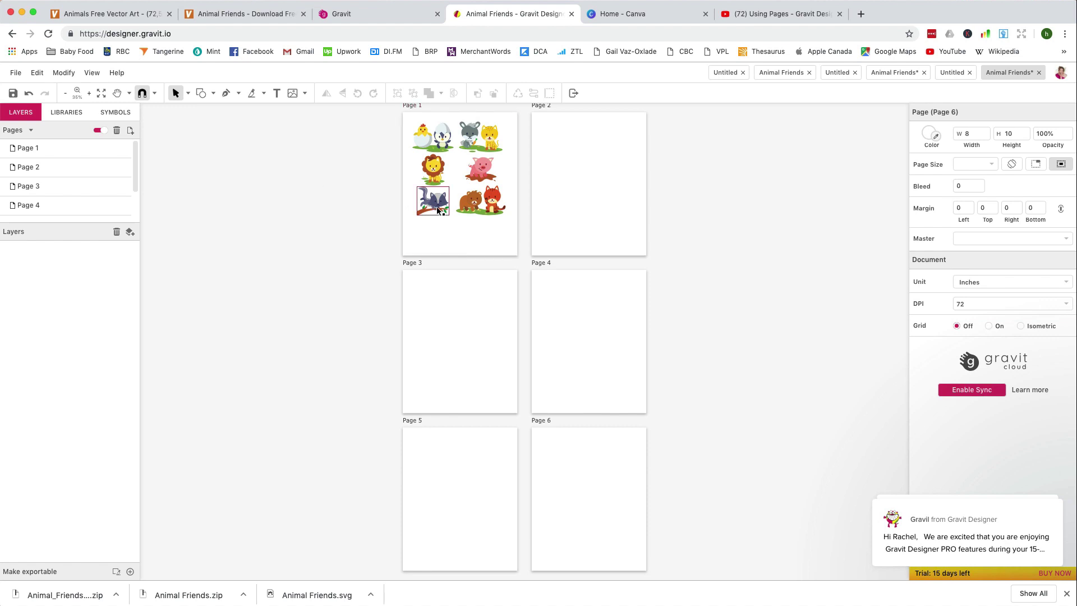
{"action": "left_click_drag", "start_coordinate": [437, 205], "coordinate": [461, 345]}
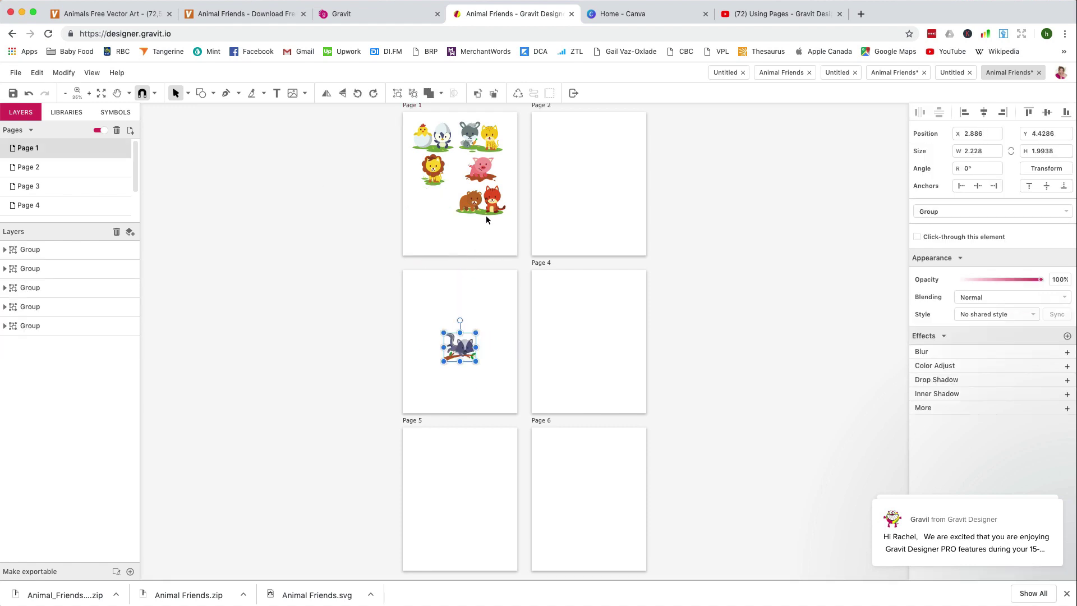
{"action": "left_click_drag", "start_coordinate": [486, 212], "coordinate": [588, 201]}
{"action": "left_click_drag", "start_coordinate": [433, 168], "coordinate": [577, 351]}
{"action": "left_click_drag", "start_coordinate": [429, 139], "coordinate": [450, 502]}
{"action": "left_click_drag", "start_coordinate": [480, 139], "coordinate": [592, 505]}
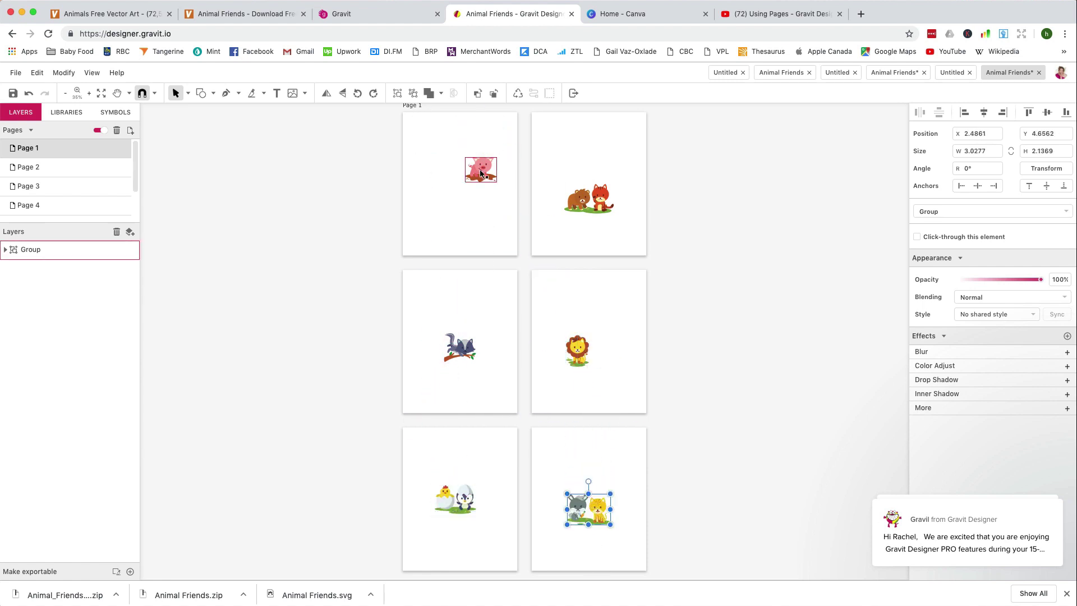
{"action": "left_click_drag", "start_coordinate": [481, 169], "coordinate": [460, 196]}
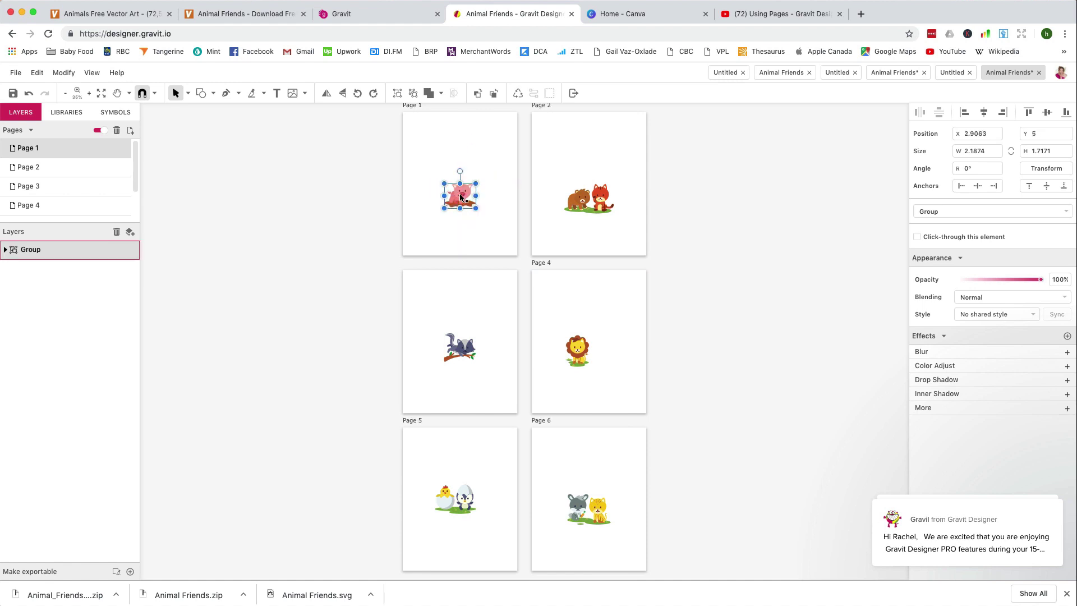
Return to single-page view of Page 1 and enlarge the pig proportionally from its center to about 6.11 by 4.80 inches.
{"action": "left_click", "coordinate": [98, 131]}
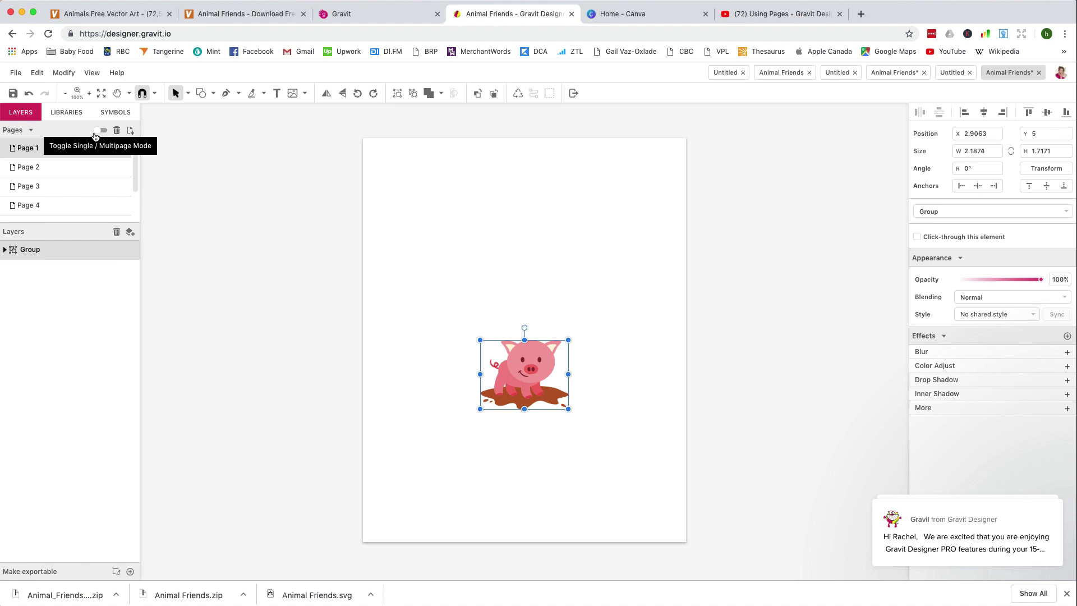
{"action": "key", "text": "super+equal"}
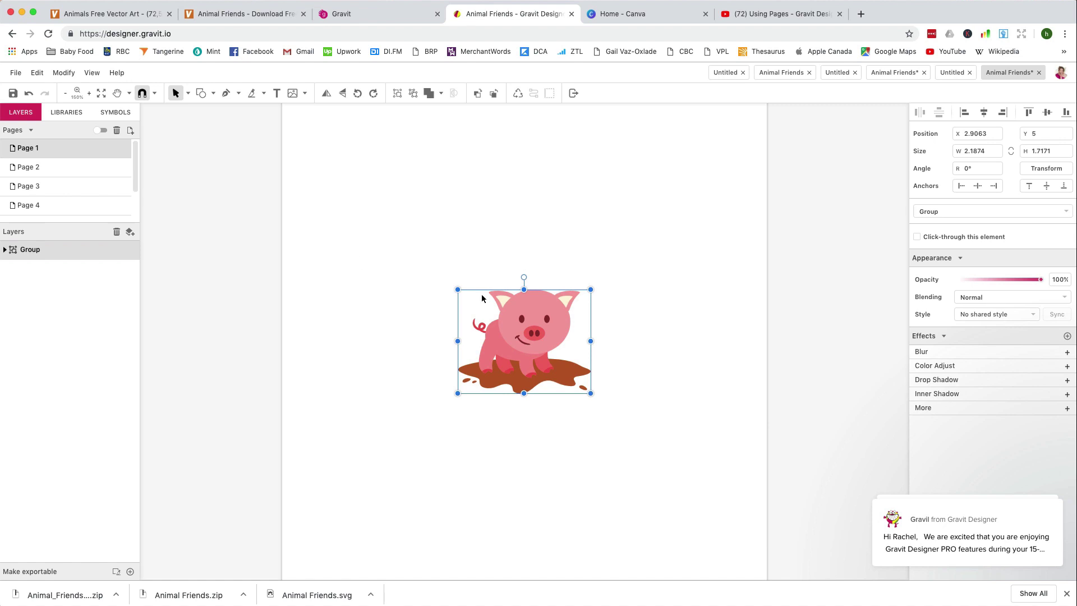
{"action": "key", "text": "super+minus"}
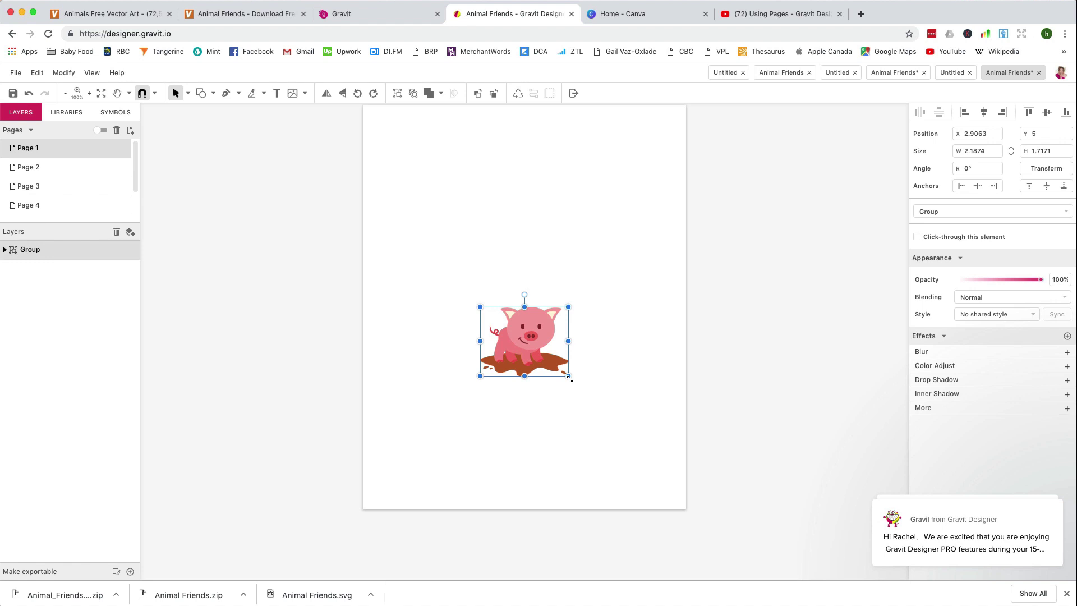
{"action": "left_click_drag", "start_coordinate": [570, 379], "coordinate": [657, 452]}
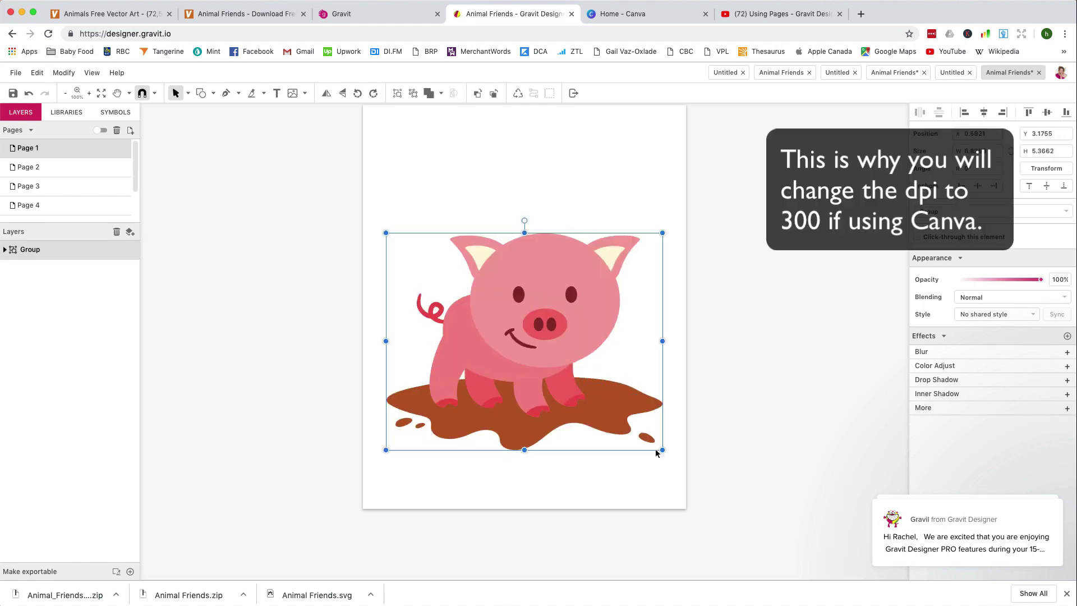
{"action": "scroll", "coordinate": [658, 452], "scroll_direction": "up", "scroll_amount": 1}
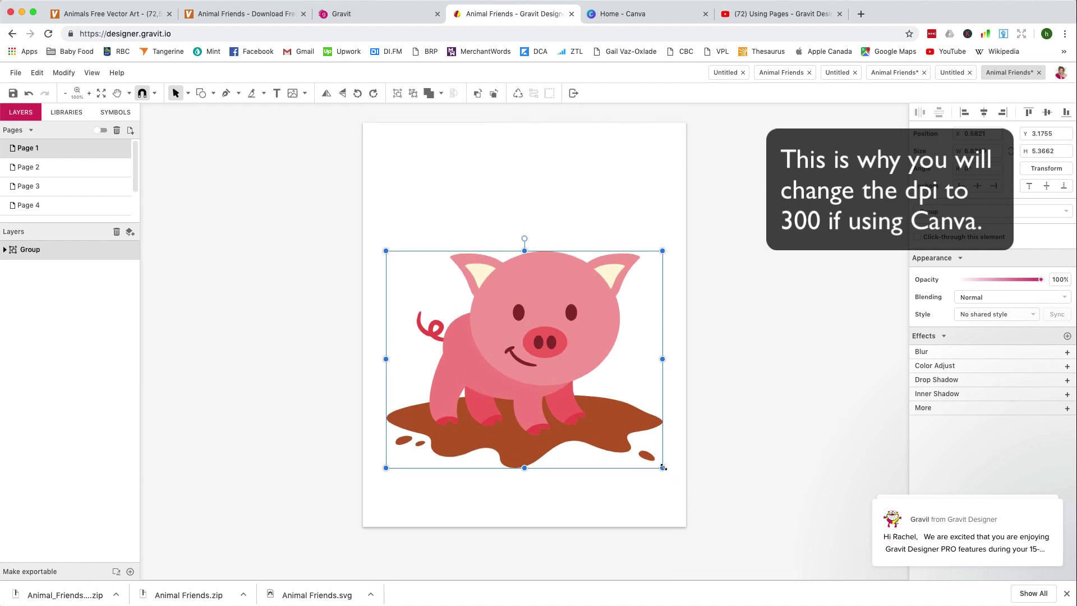
{"action": "left_click_drag", "start_coordinate": [663, 466], "coordinate": [649, 452]}
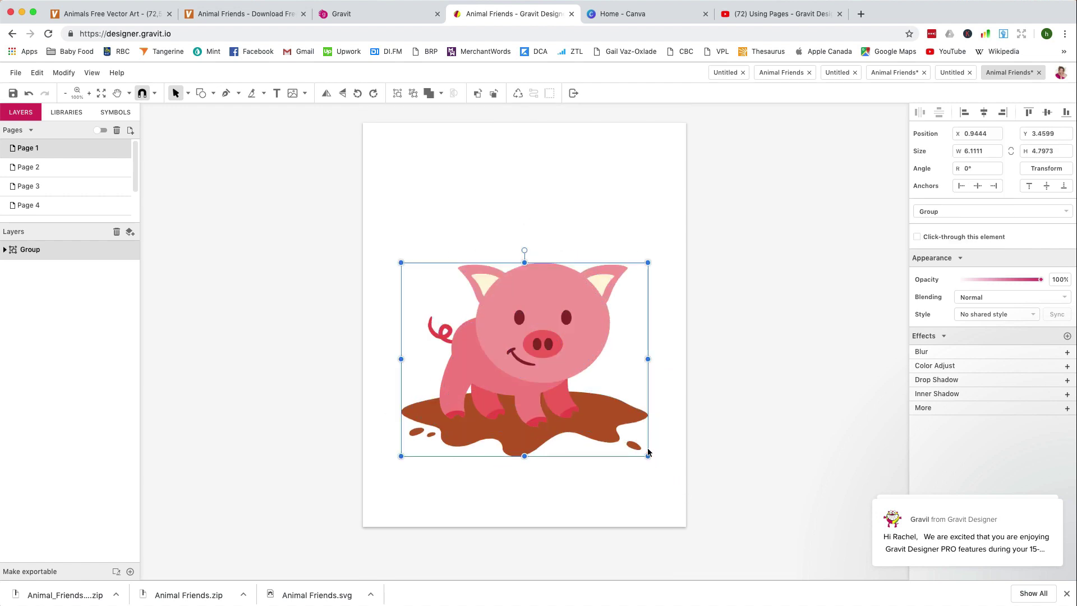
{"action": "left_click", "coordinate": [666, 442]}
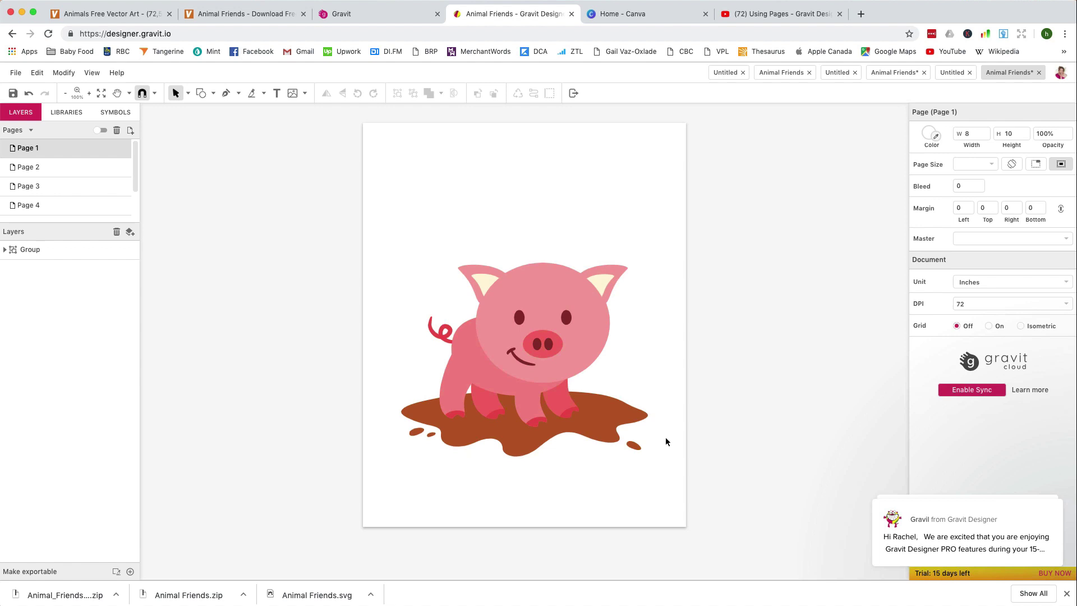
Ungroup the pig artwork on Page 1 into its separate paths.
{"action": "left_click", "coordinate": [588, 314]}
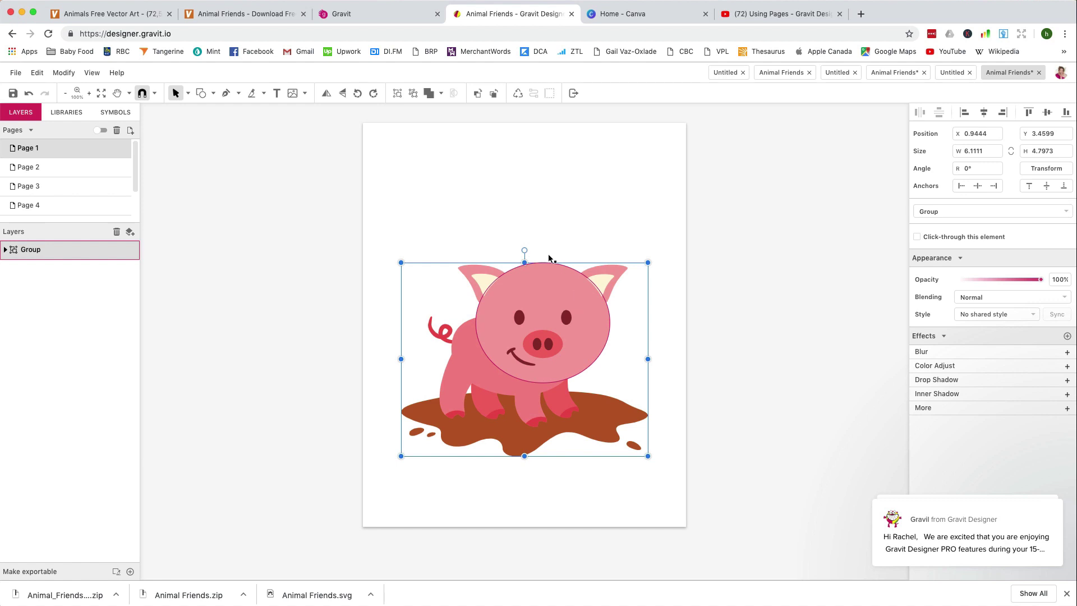
{"action": "left_click", "coordinate": [413, 93]}
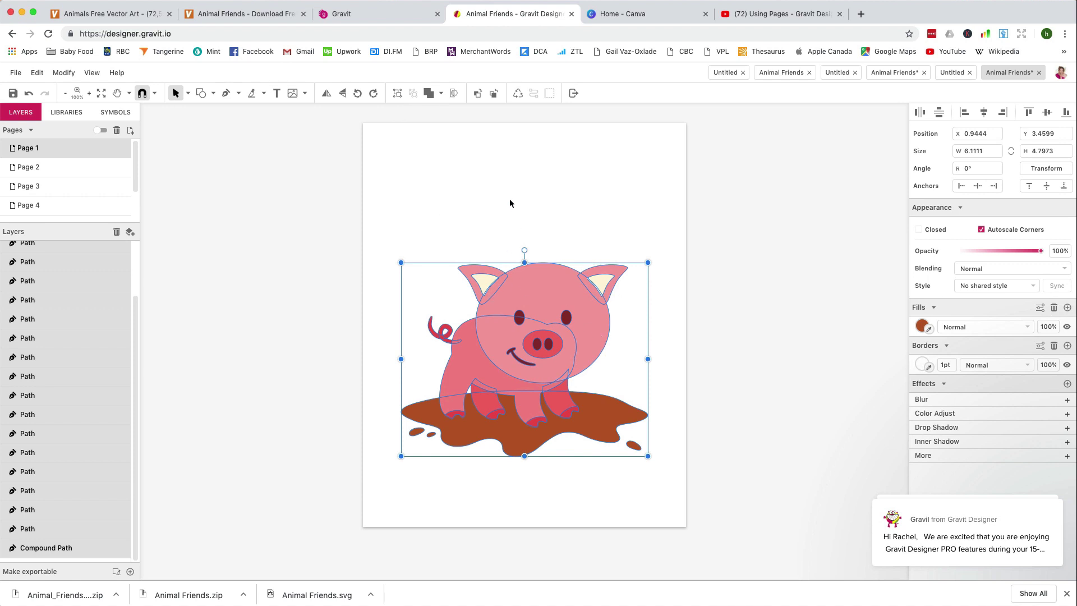
{"action": "left_click", "coordinate": [571, 226]}
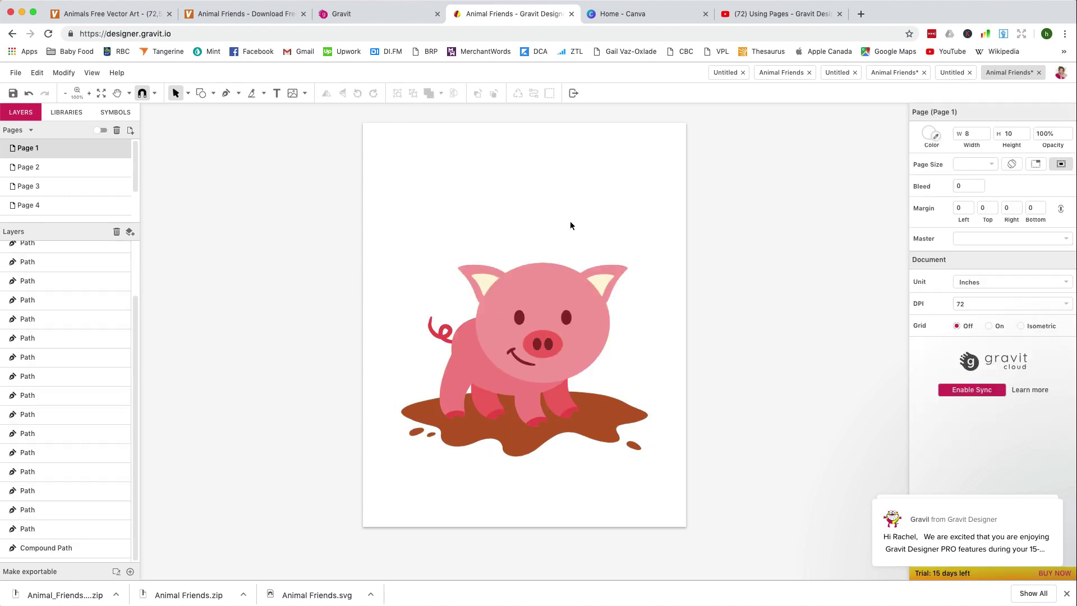
Change the fill of the pig's round head shape to white.
{"action": "left_click", "coordinate": [543, 276]}
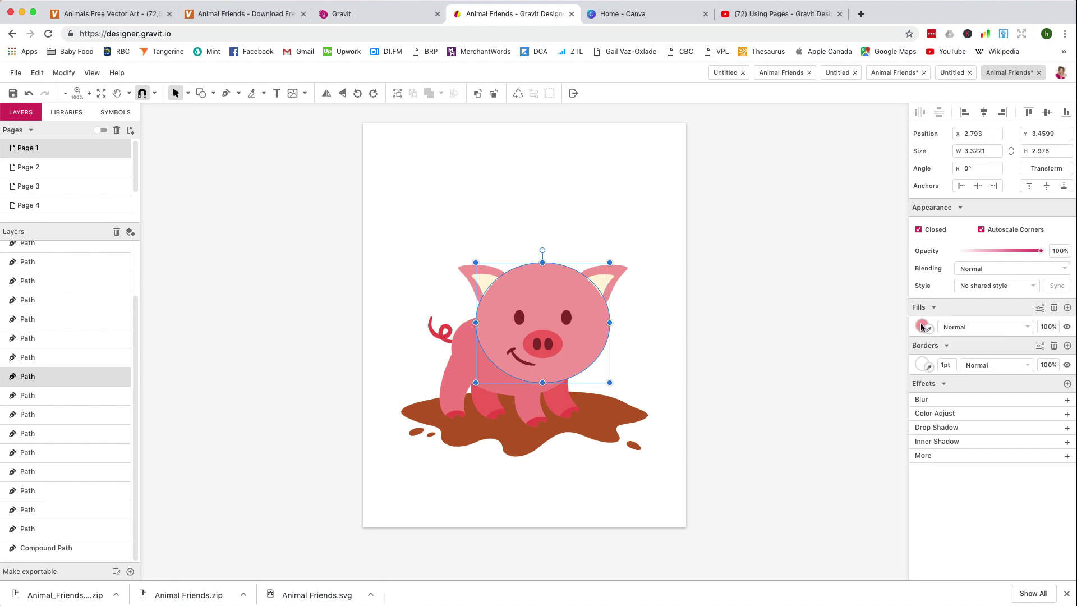
{"action": "left_click", "coordinate": [921, 326]}
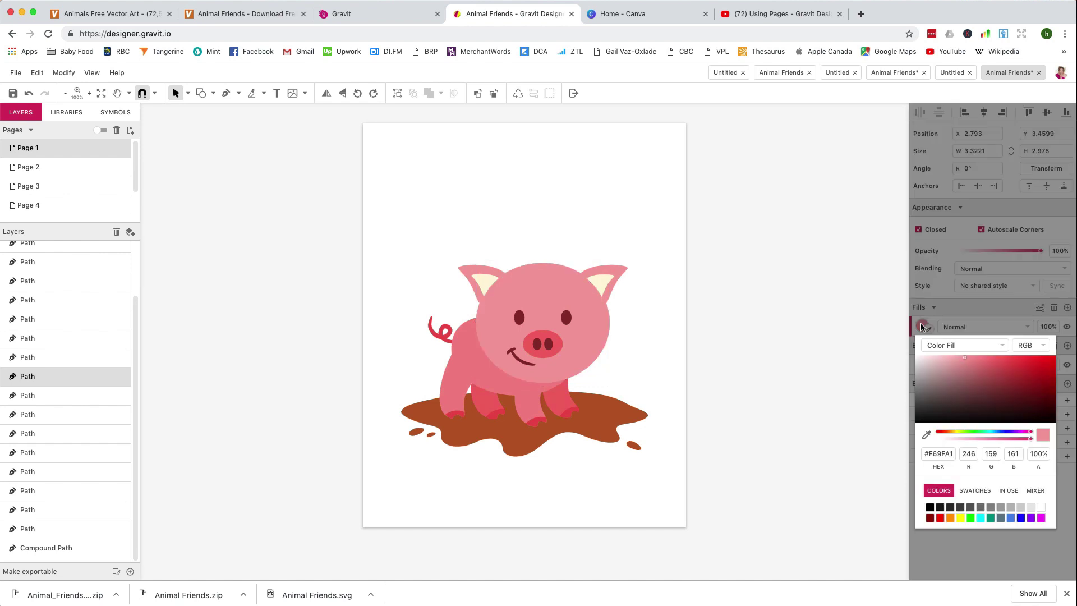
{"action": "left_click", "coordinate": [1042, 507]}
{"action": "left_click", "coordinate": [878, 408]}
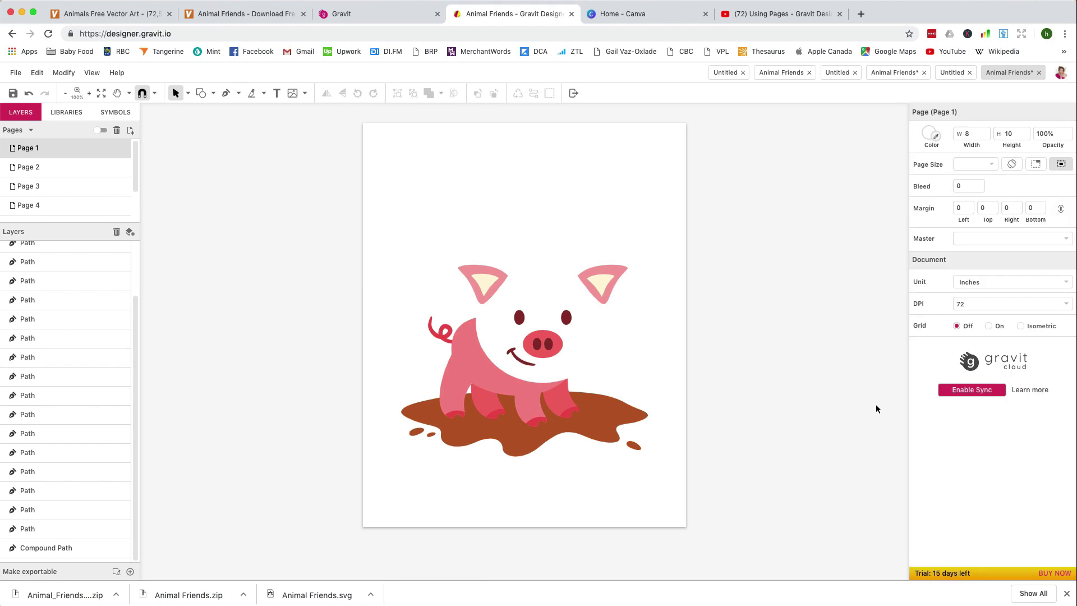
Give the pig's head a solid black border using Color Fill.
{"action": "left_click", "coordinate": [587, 327]}
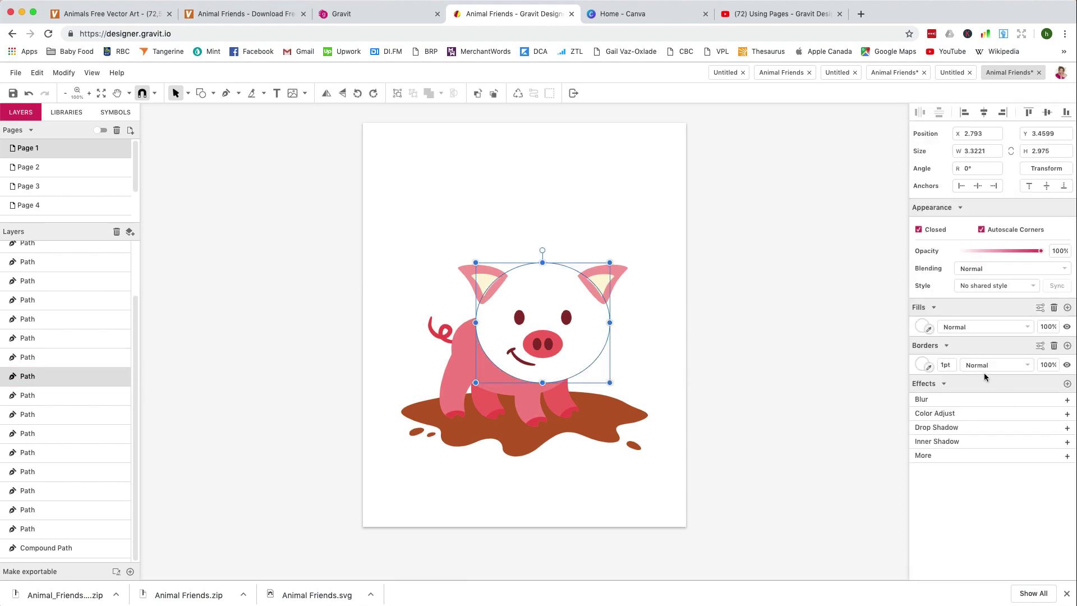
{"action": "left_click", "coordinate": [921, 363]}
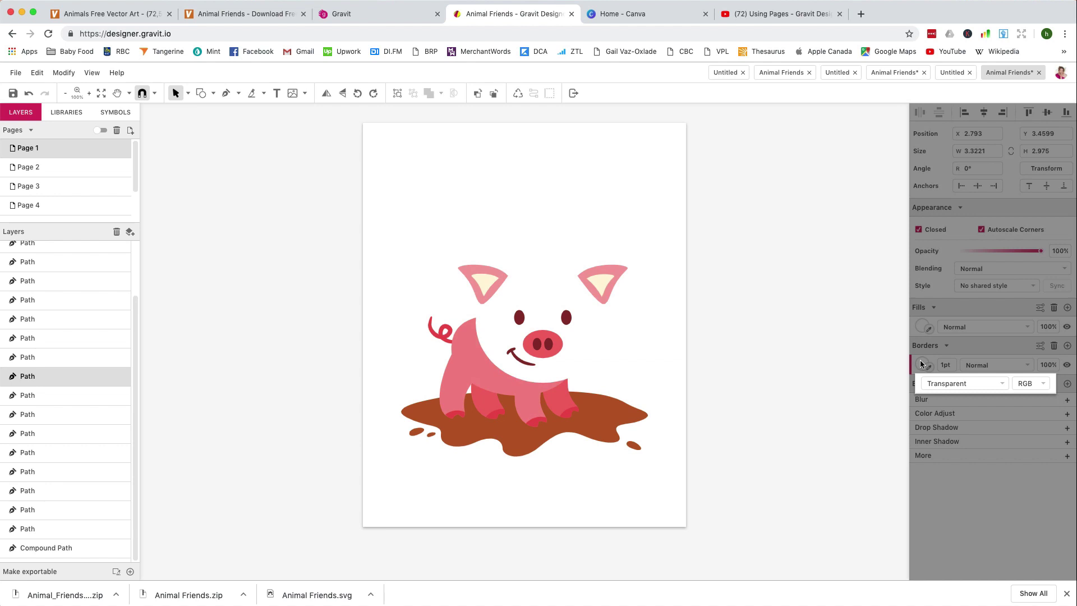
{"action": "left_click", "coordinate": [969, 382]}
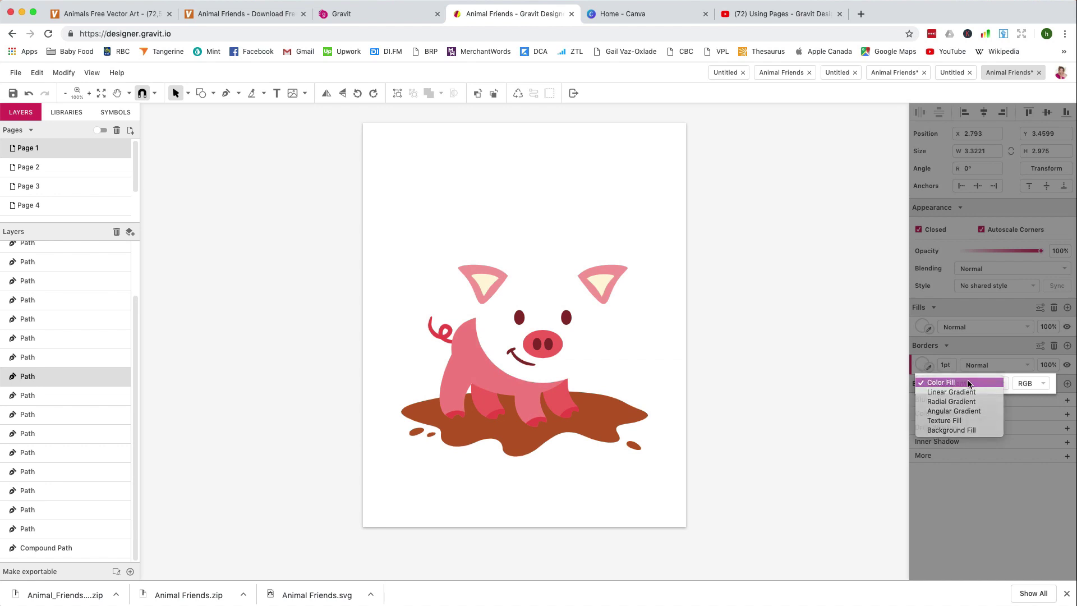
{"action": "left_click", "coordinate": [969, 382]}
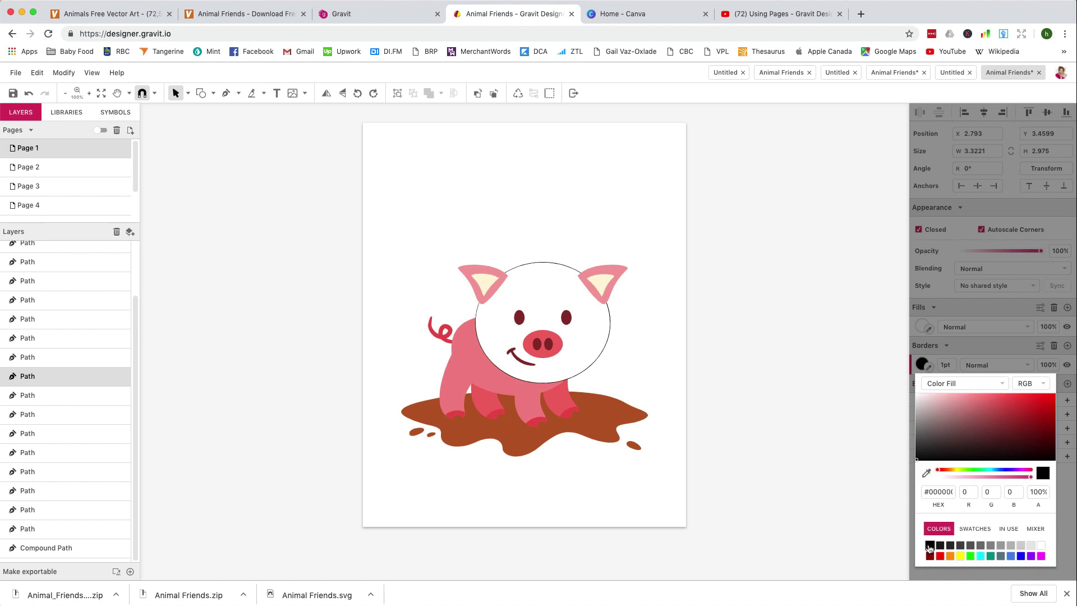
{"action": "left_click", "coordinate": [892, 465]}
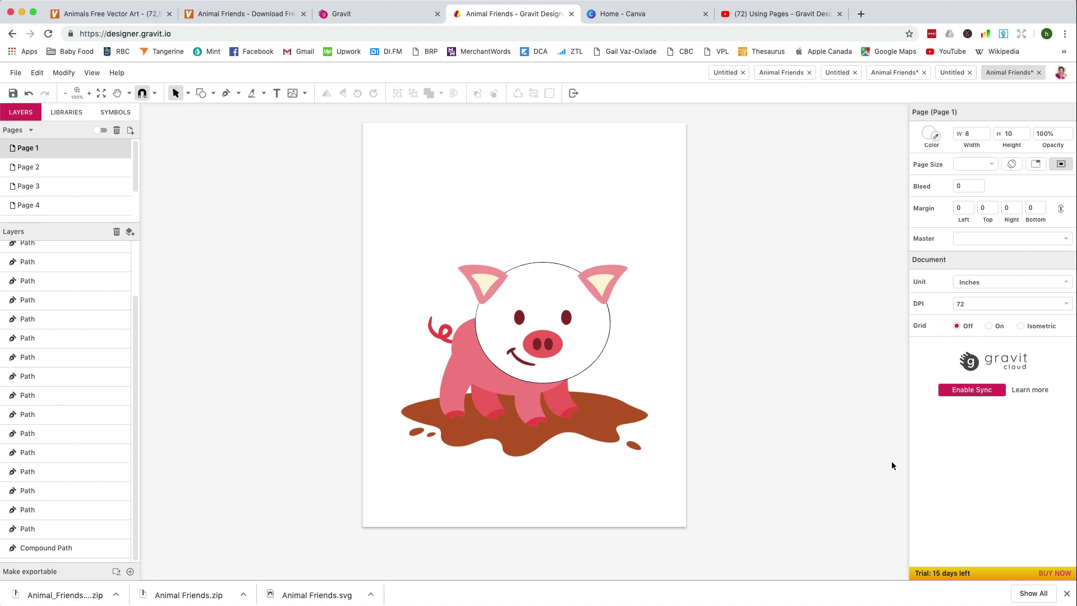
Thicken the border of the pig's head, trying 3 pt before settling on 4 pt.
{"action": "left_click", "coordinate": [606, 328]}
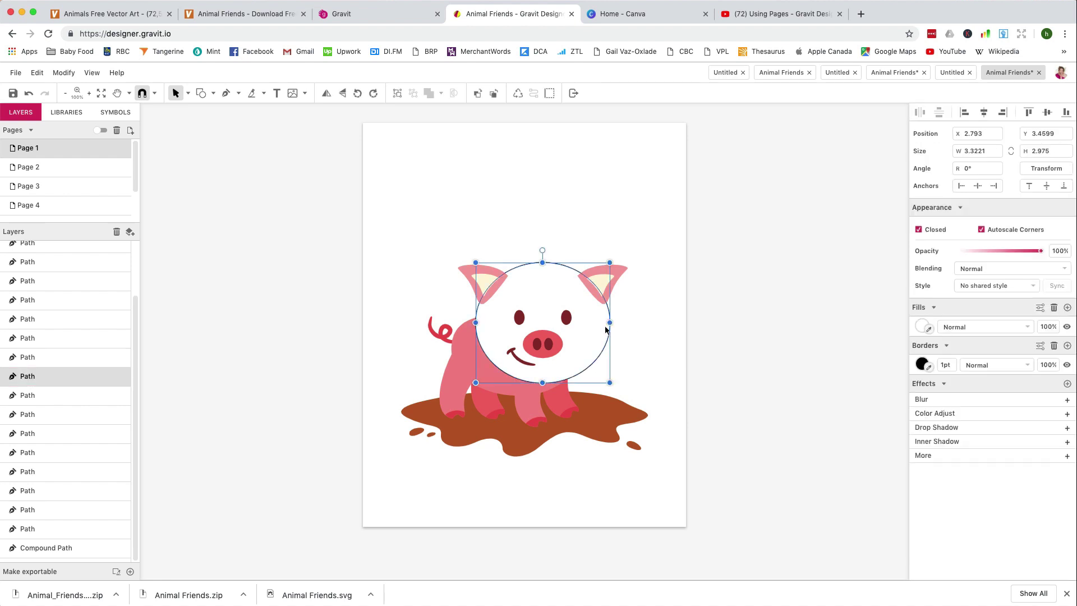
{"action": "left_click", "coordinate": [947, 365]}
{"action": "type", "text": "3"}
{"action": "key", "text": "Return"}
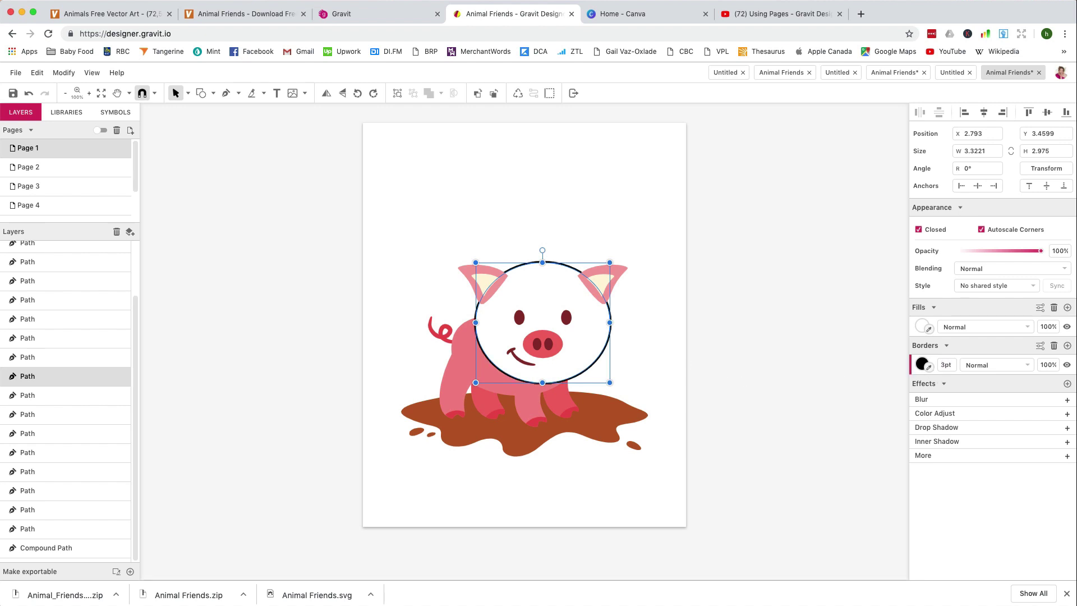
{"action": "left_click", "coordinate": [952, 365]}
{"action": "type", "text": "4"}
{"action": "key", "text": "Return"}
{"action": "left_click", "coordinate": [794, 340]}
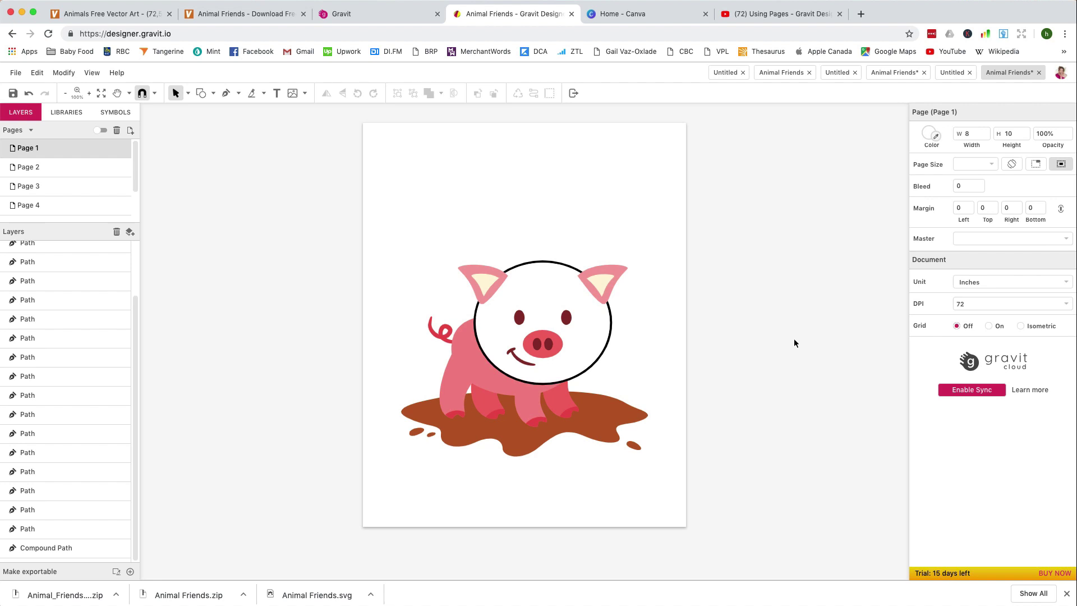
Select all of the pig's paths, including the mud puddle, and change their fill to white.
{"action": "left_click_drag", "start_coordinate": [283, 245], "coordinate": [695, 496]}
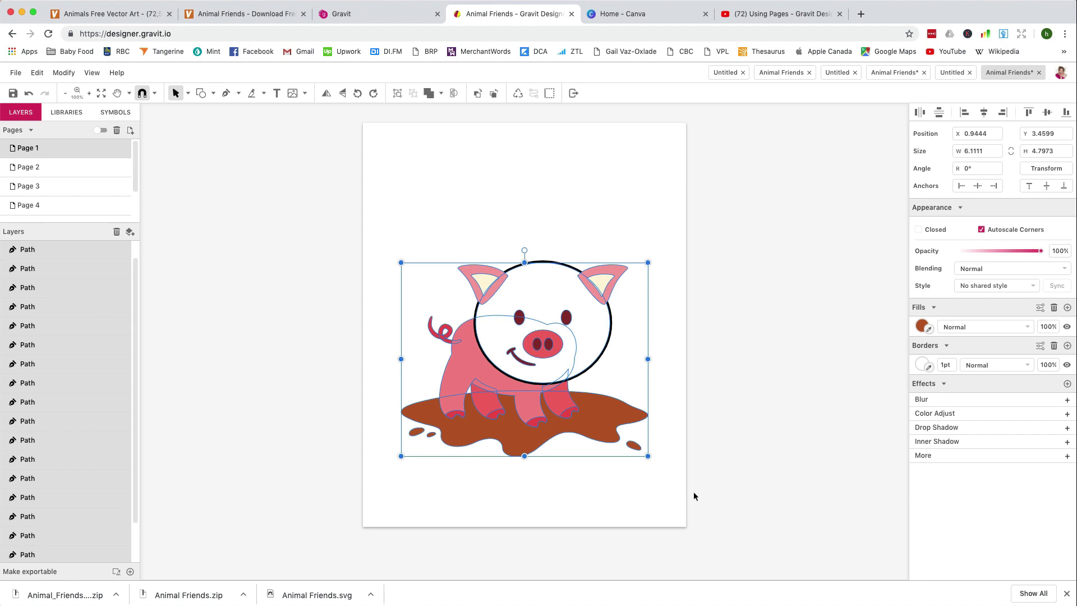
{"action": "left_click", "coordinate": [920, 327]}
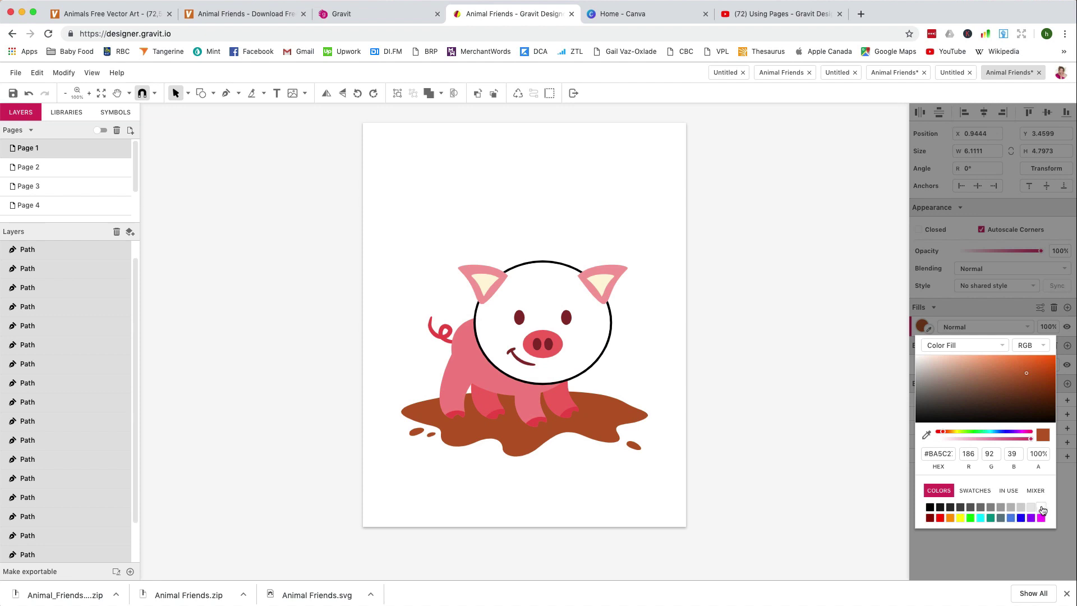
{"action": "left_click", "coordinate": [1041, 508]}
{"action": "left_click", "coordinate": [904, 392]}
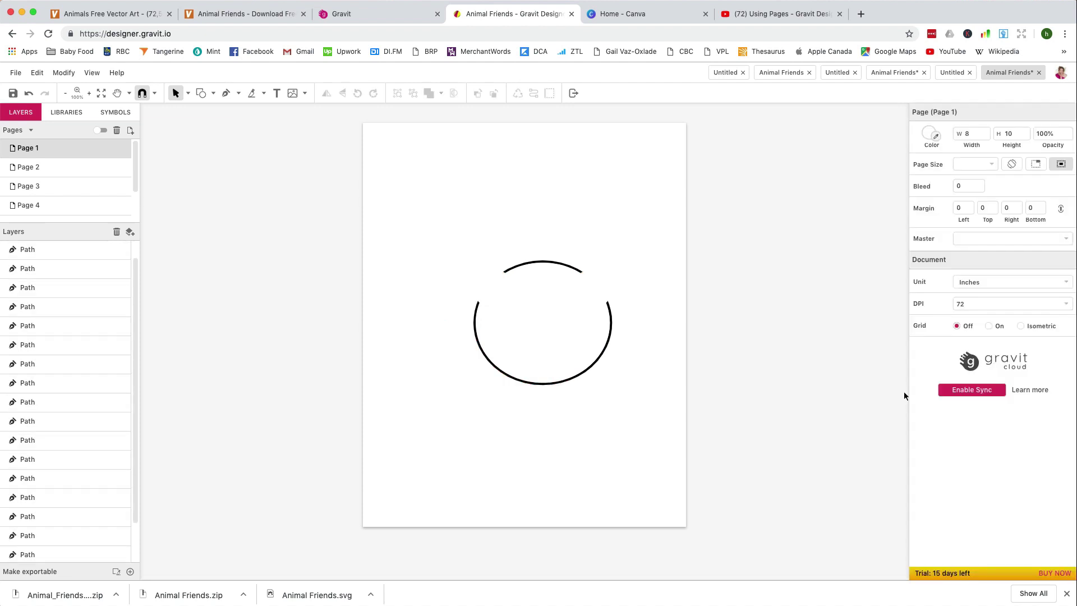
Select all of the pig's paths, including the mud puddle, and give them a black Color Fill border.
{"action": "left_click_drag", "start_coordinate": [553, 355], "coordinate": [720, 463]}
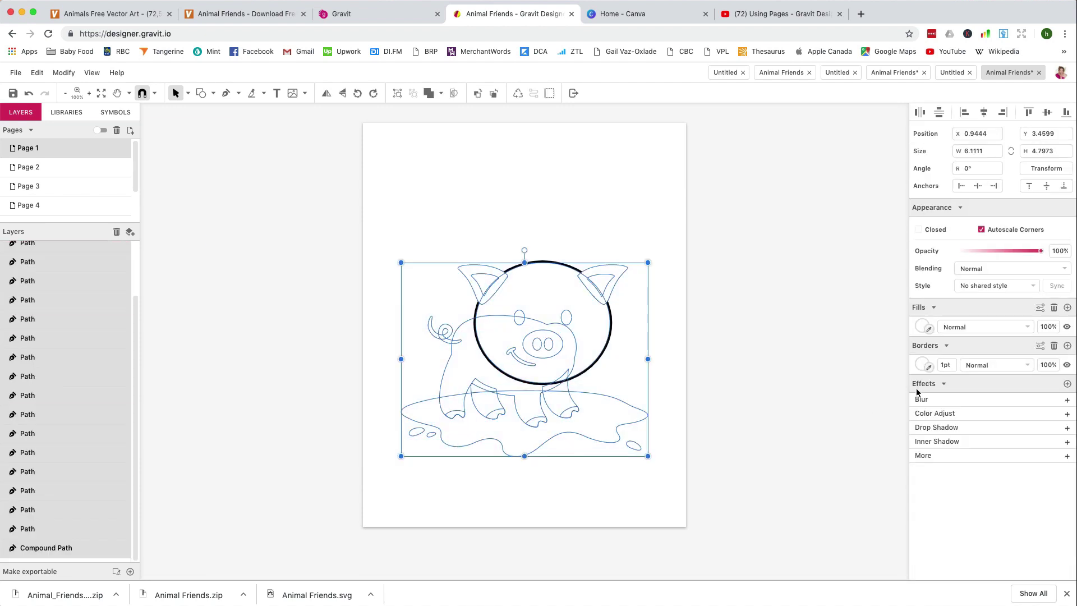
{"action": "left_click", "coordinate": [920, 364]}
{"action": "left_click", "coordinate": [958, 384]}
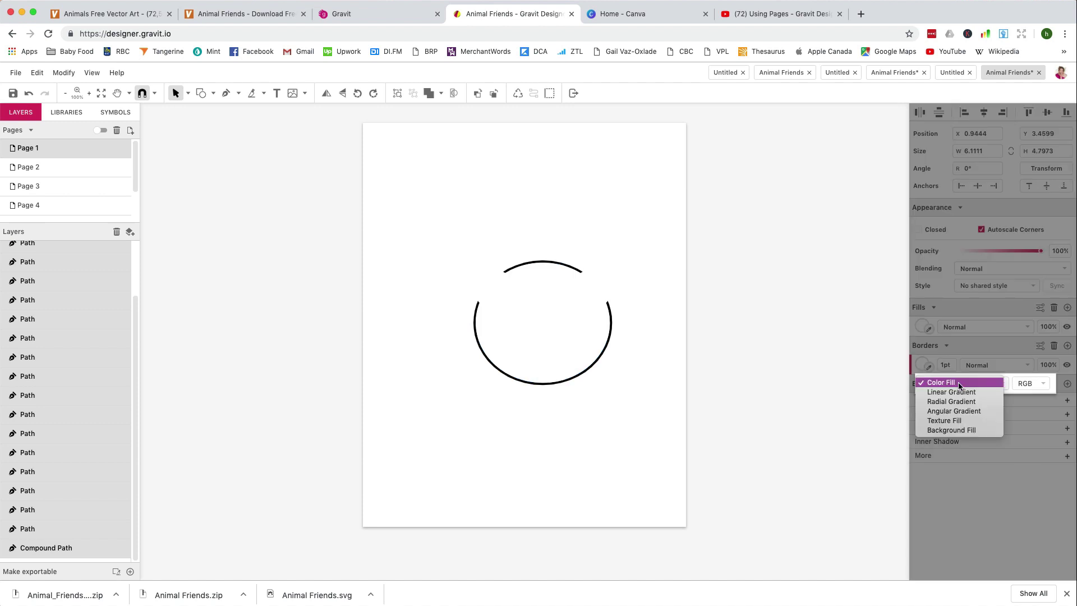
{"action": "left_click", "coordinate": [958, 392]}
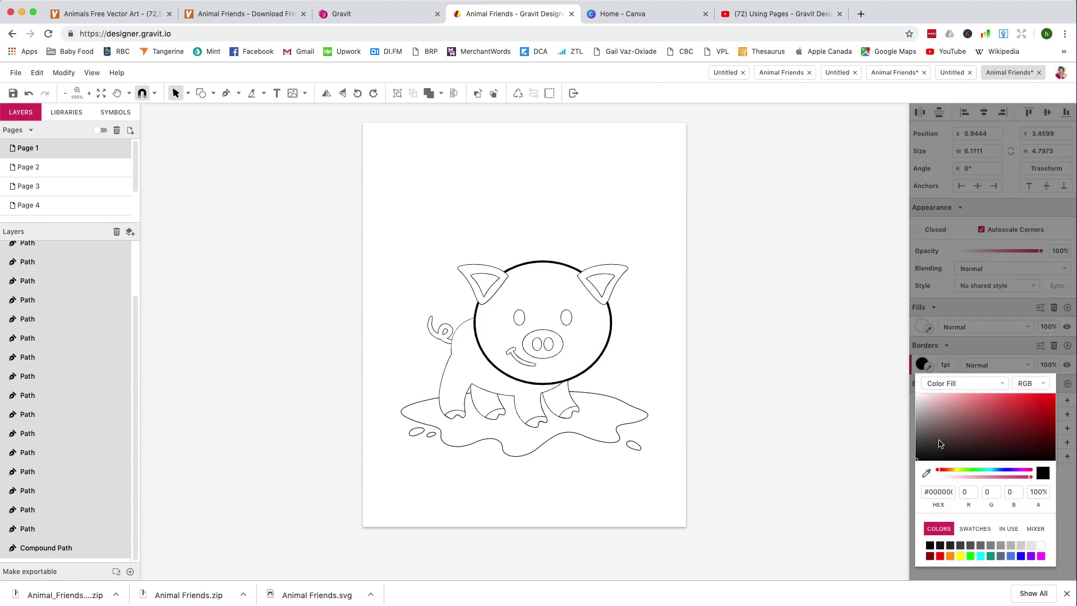
{"action": "left_click", "coordinate": [863, 428]}
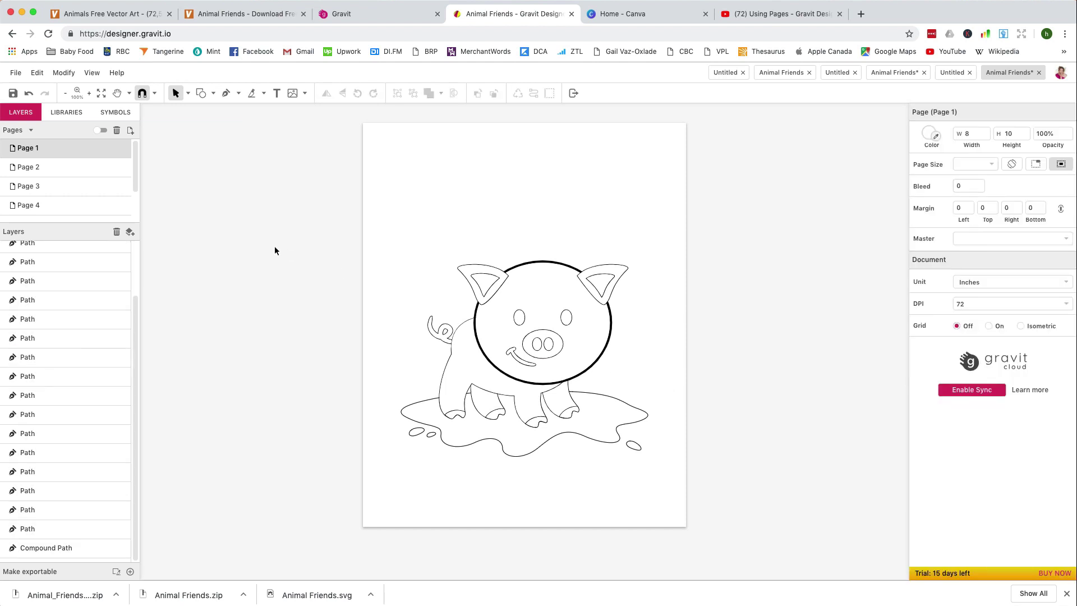
Set the border width of all the pig and puddle paths to 4 pt.
{"action": "left_click_drag", "start_coordinate": [274, 247], "coordinate": [745, 483]}
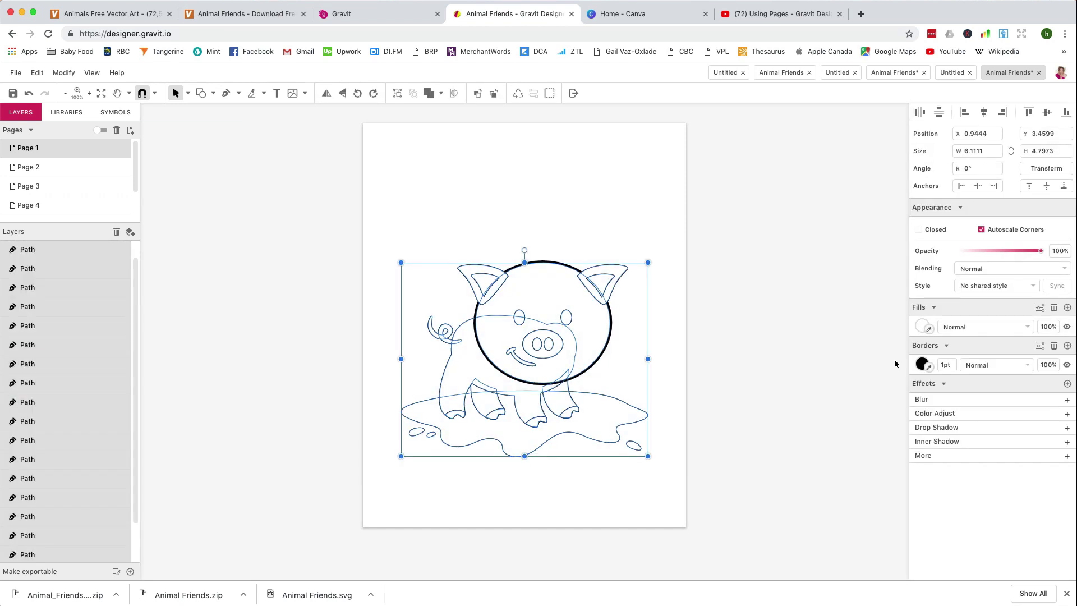
{"action": "left_click", "coordinate": [946, 366]}
{"action": "type", "text": "4"}
{"action": "key", "text": "BackSpace"}
{"action": "key", "text": "Return"}
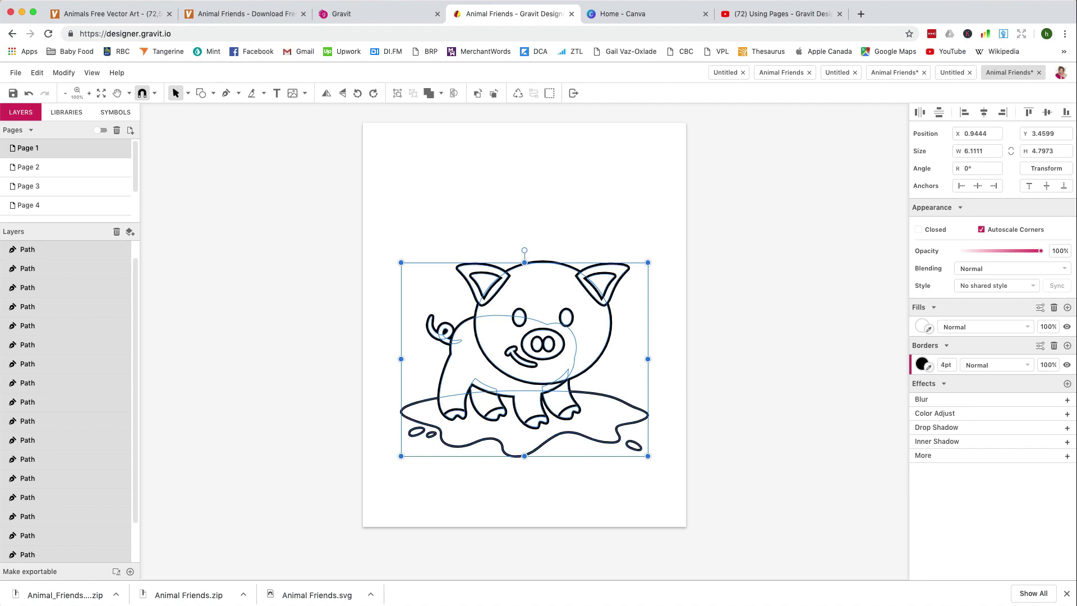
{"action": "left_click", "coordinate": [756, 405]}
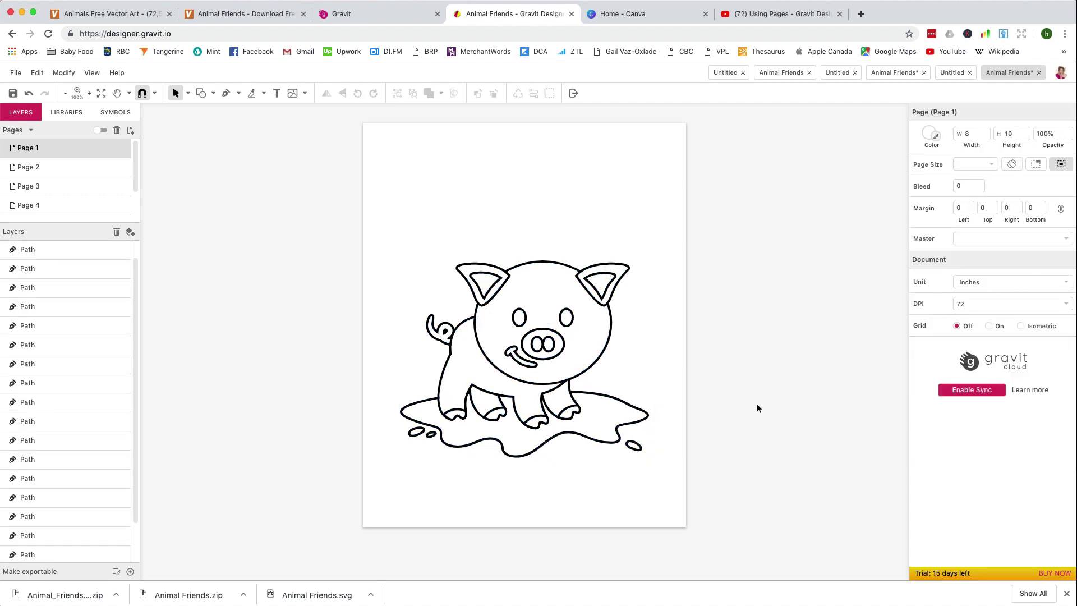
Fill the pig's two eyes, both nostrils and the mouth with black.
{"action": "left_click", "coordinate": [566, 318]}
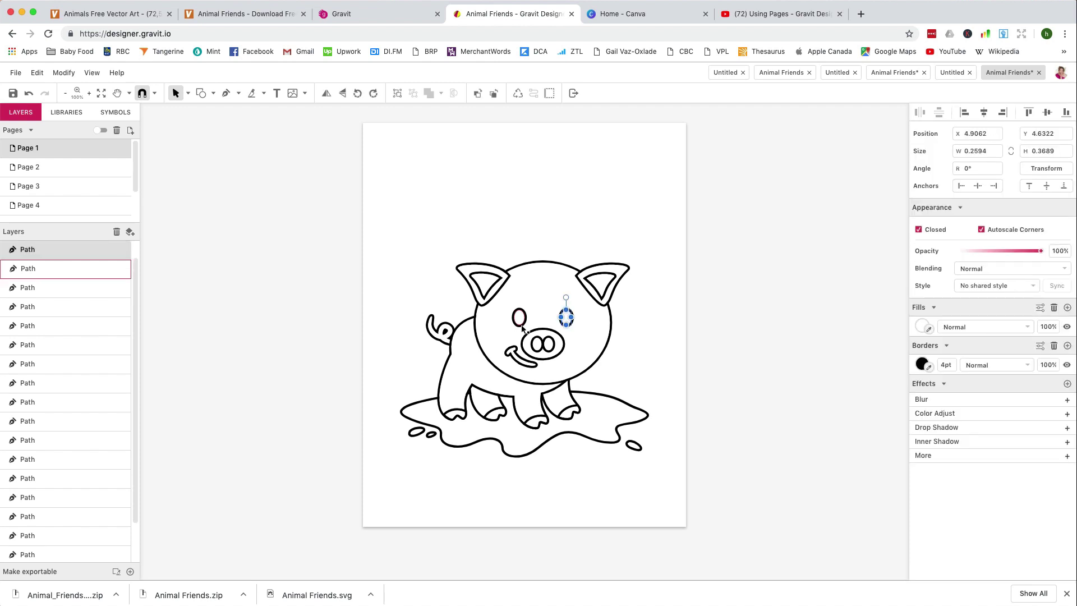
{"action": "left_click", "coordinate": [521, 327], "text": "shift"}
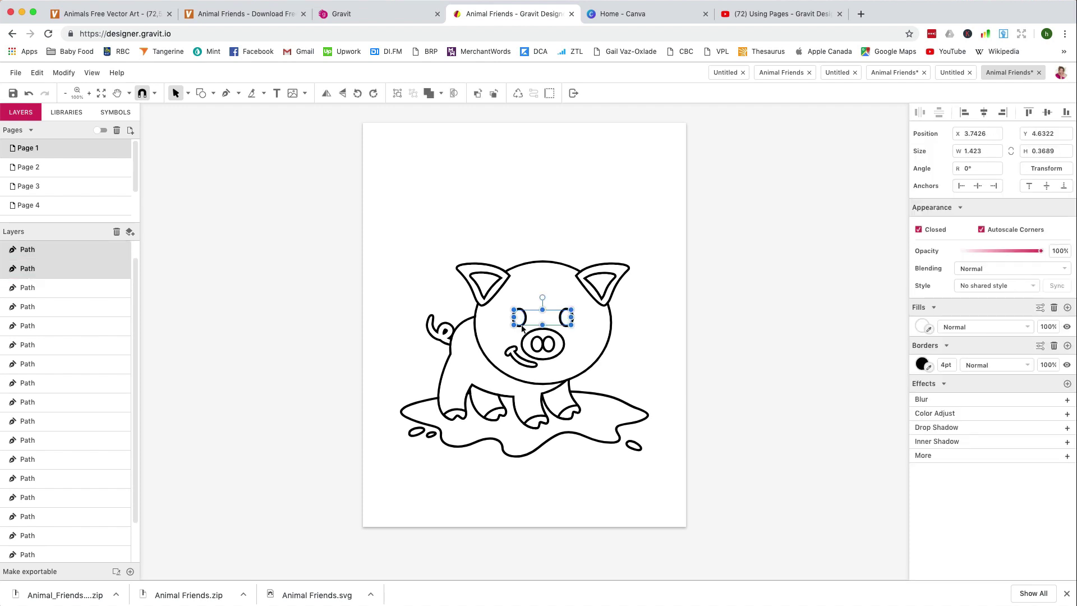
{"action": "left_click", "coordinate": [534, 353], "text": "shift"}
{"action": "left_click", "coordinate": [553, 355], "text": "shift"}
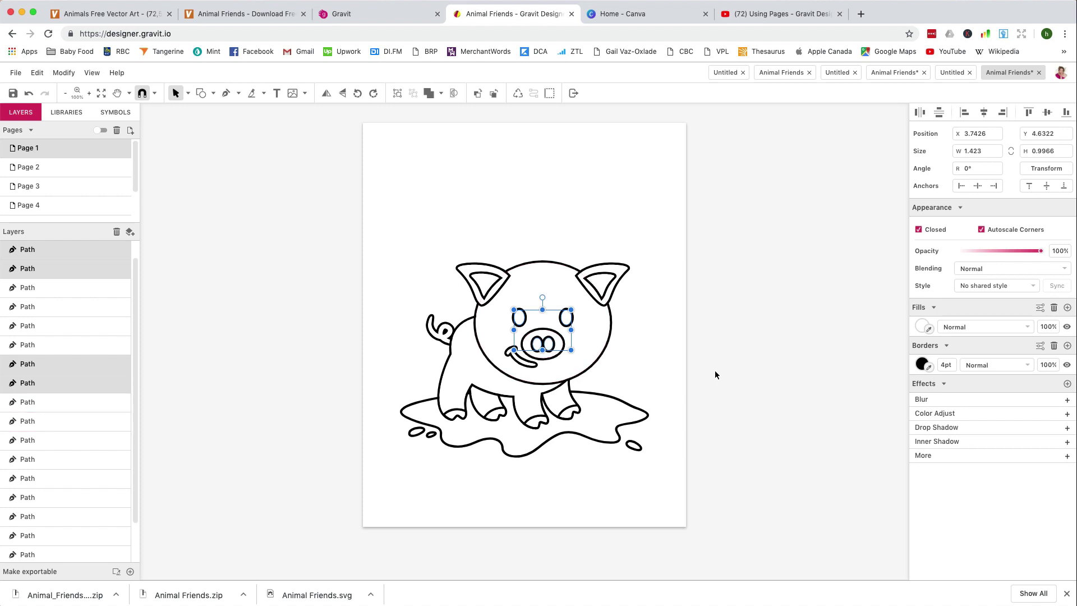
{"action": "left_click", "coordinate": [534, 371], "text": "shift"}
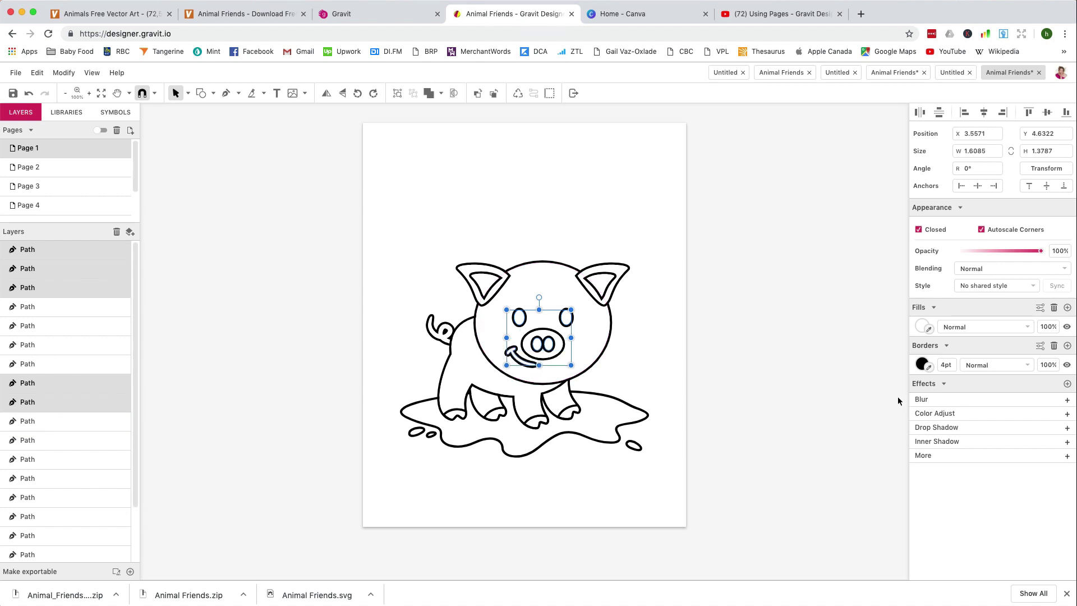
{"action": "left_click", "coordinate": [920, 327]}
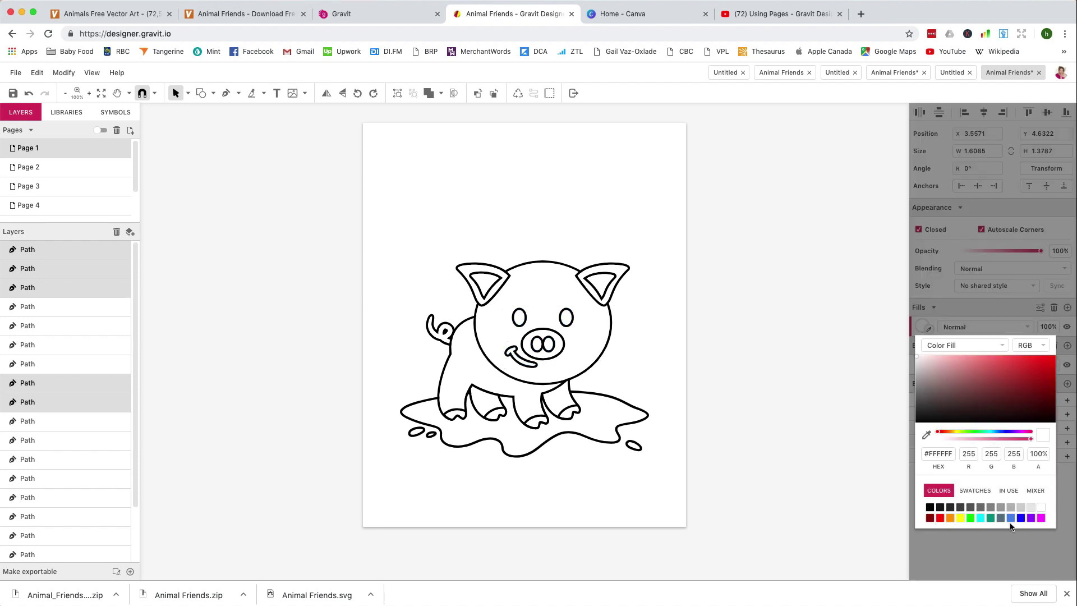
{"action": "left_click", "coordinate": [930, 508]}
{"action": "left_click", "coordinate": [913, 440]}
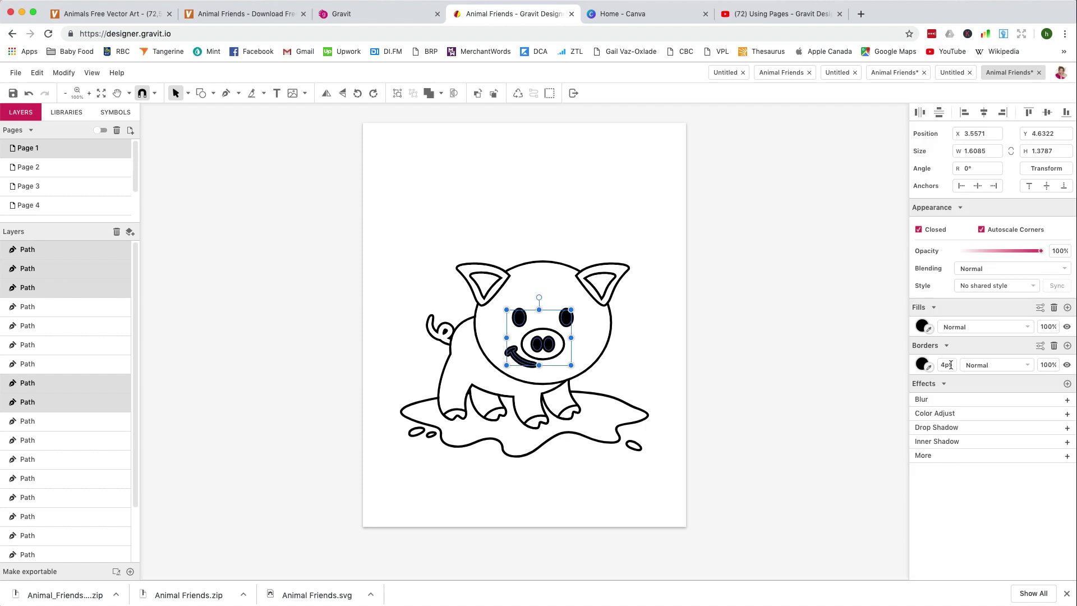
{"action": "left_click", "coordinate": [950, 365]}
{"action": "left_click", "coordinate": [781, 369]}
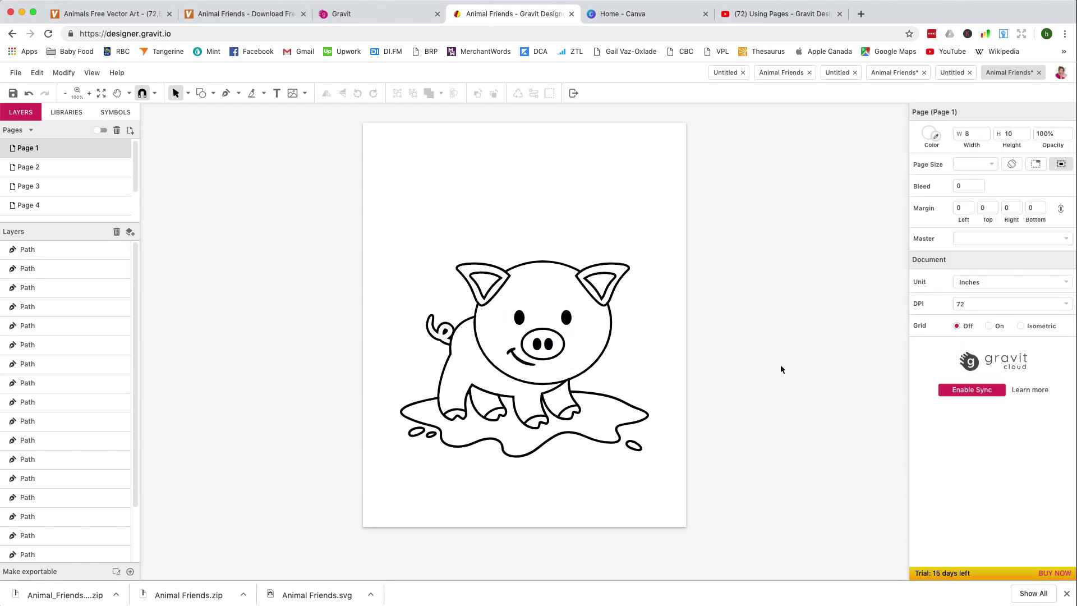
Select the inner and outer shapes of both pig ears and send them backward behind the head.
{"action": "left_click", "coordinate": [617, 287]}
{"action": "left_click", "coordinate": [612, 277], "text": "shift"}
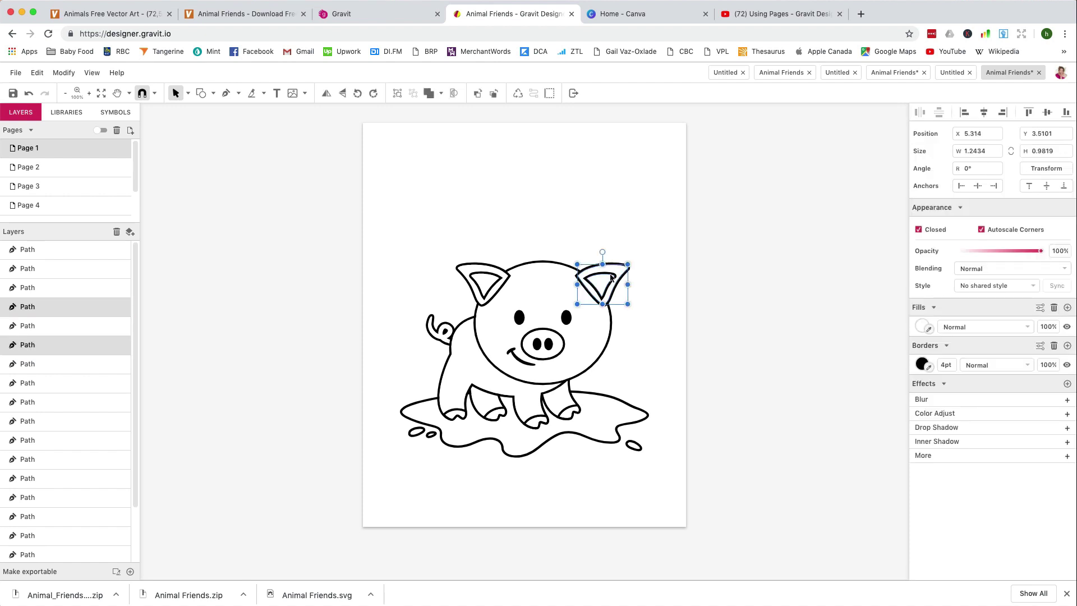
{"action": "left_click", "coordinate": [463, 269], "text": "shift"}
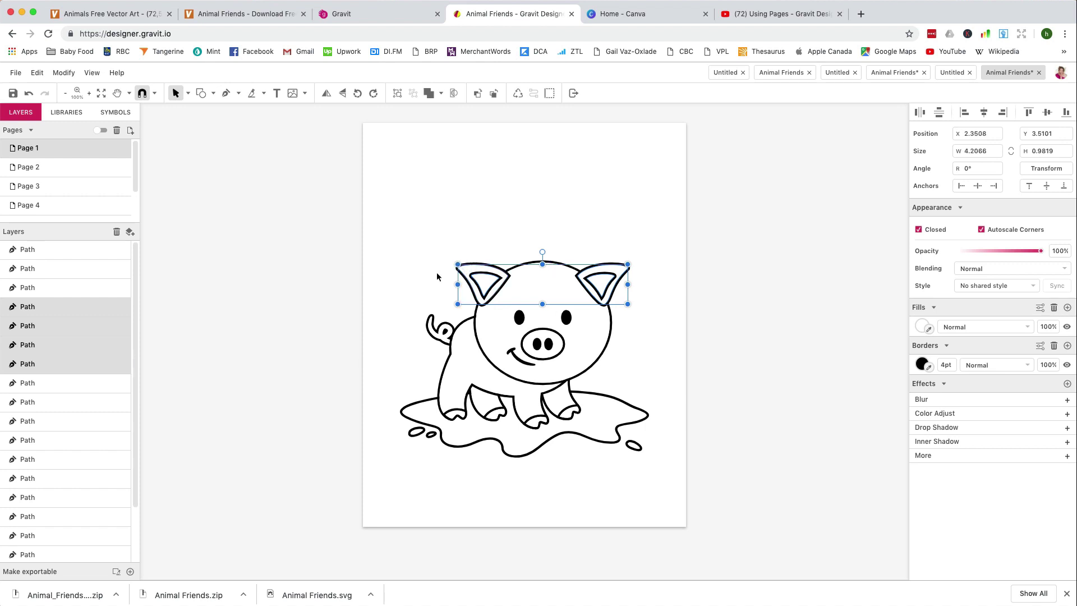
{"action": "left_click", "coordinate": [494, 94]}
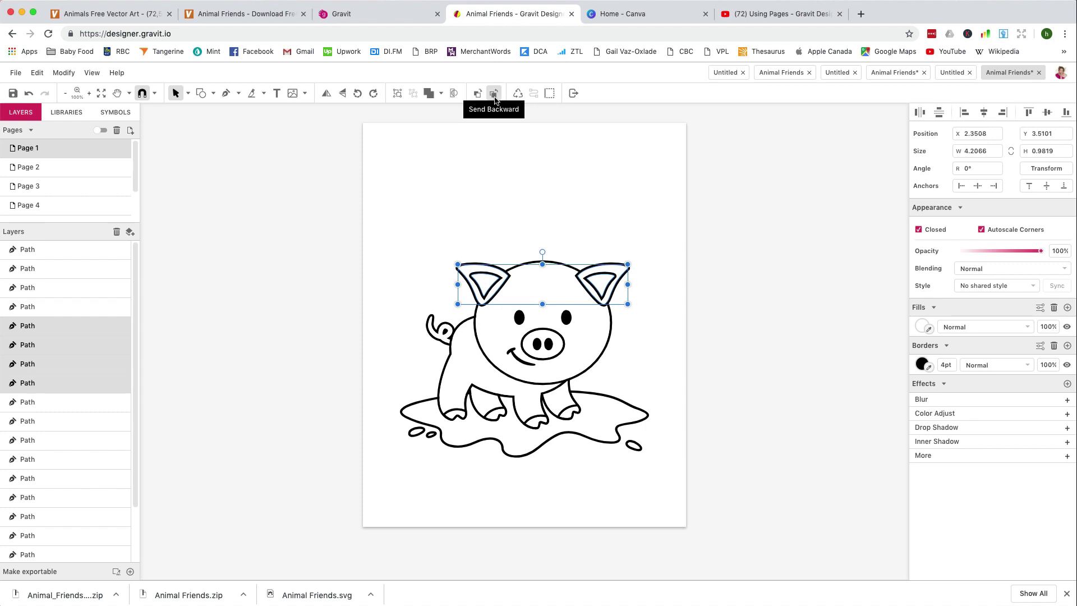
{"action": "left_click", "coordinate": [494, 94]}
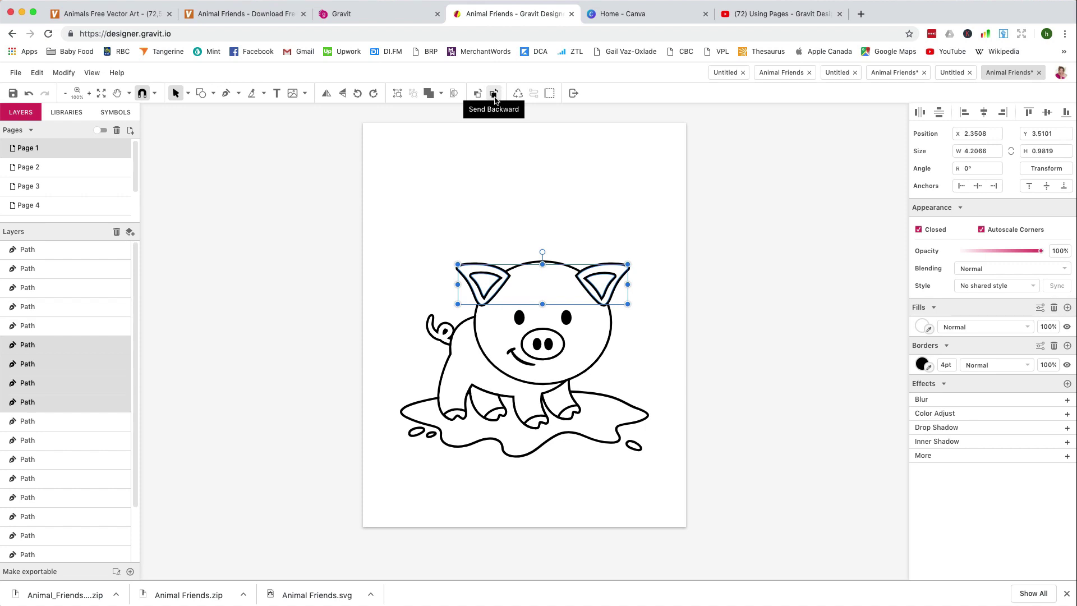
{"action": "left_click", "coordinate": [494, 95]}
{"action": "left_click", "coordinate": [494, 94]}
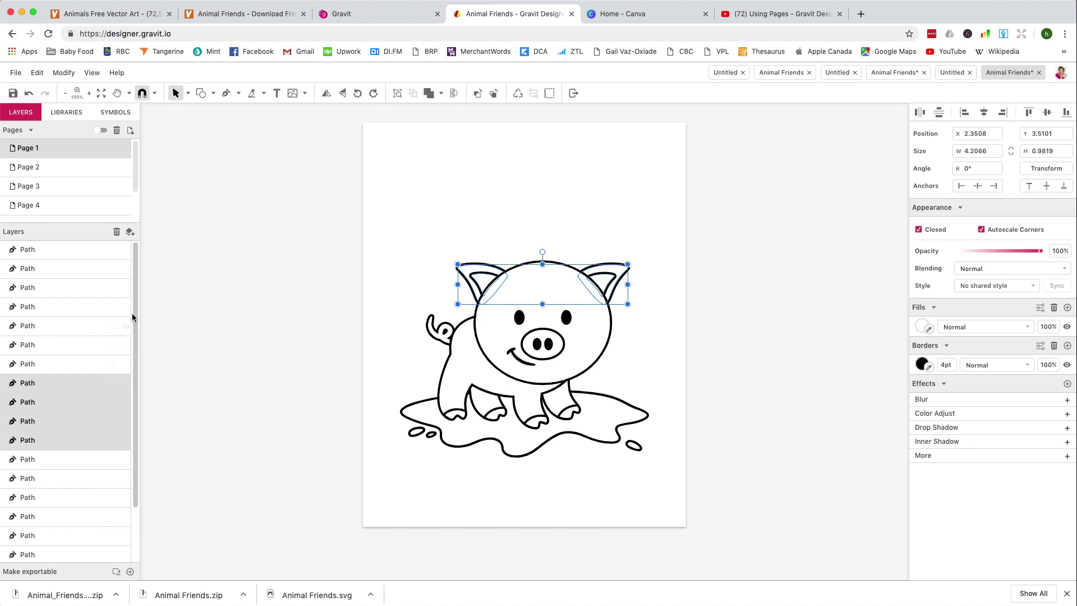
{"action": "left_click", "coordinate": [494, 93]}
{"action": "left_click", "coordinate": [732, 243]}
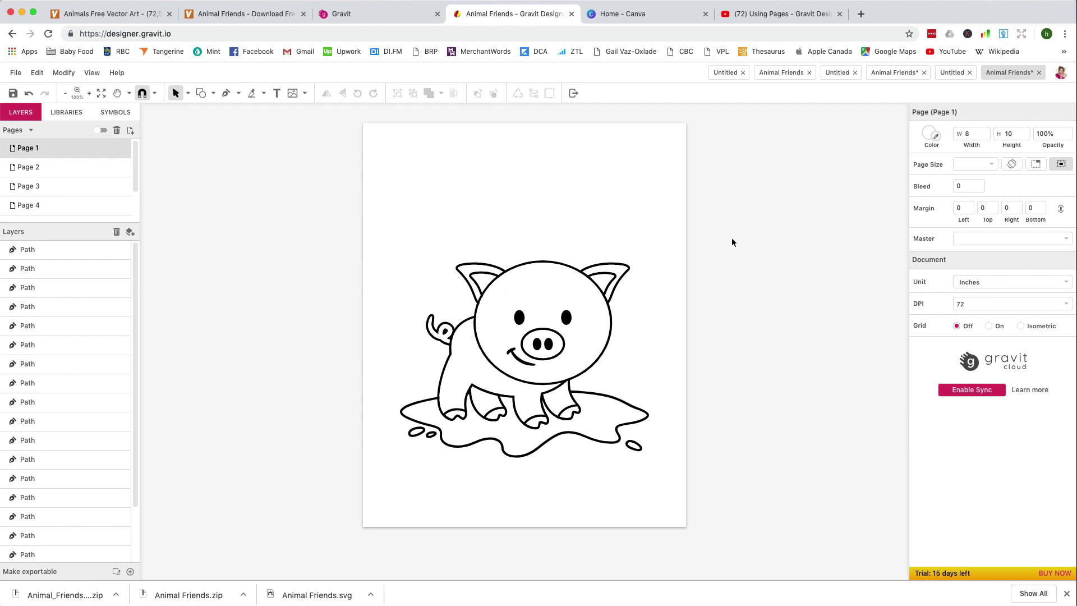
Show all pages together, pick Page 5 with the chick and penguin, and return to single-page mode.
{"action": "scroll", "coordinate": [732, 243], "scroll_direction": "up", "scroll_amount": 1}
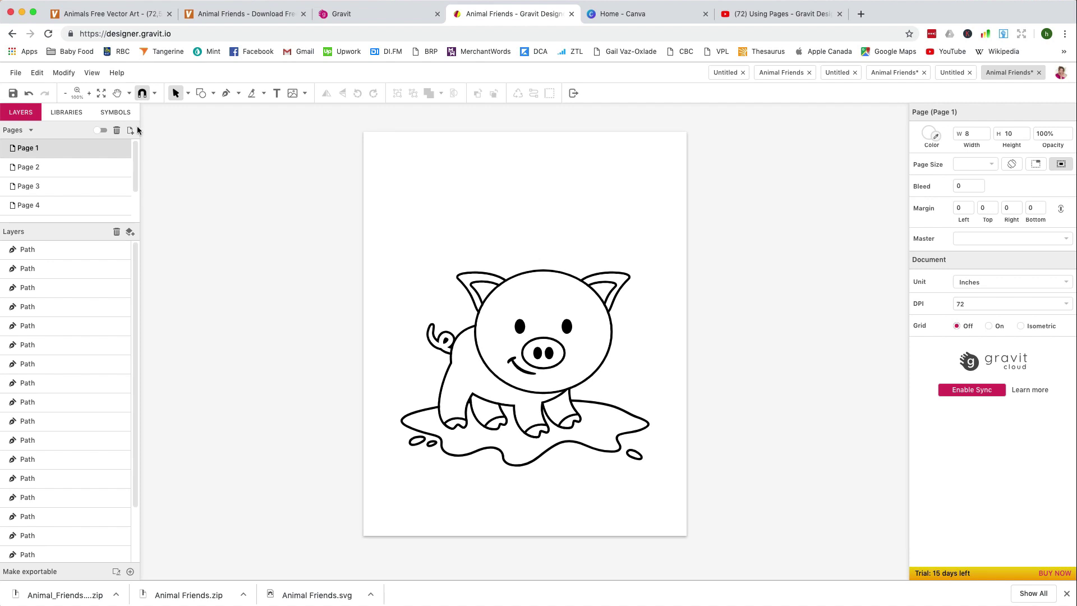
{"action": "left_click", "coordinate": [101, 133]}
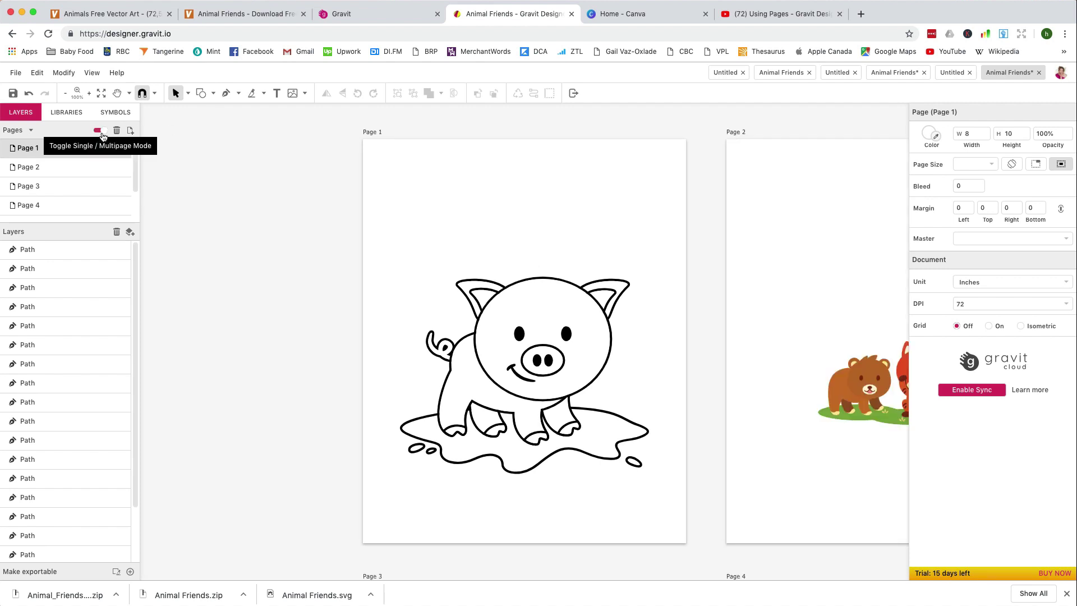
{"action": "left_click", "coordinate": [100, 93]}
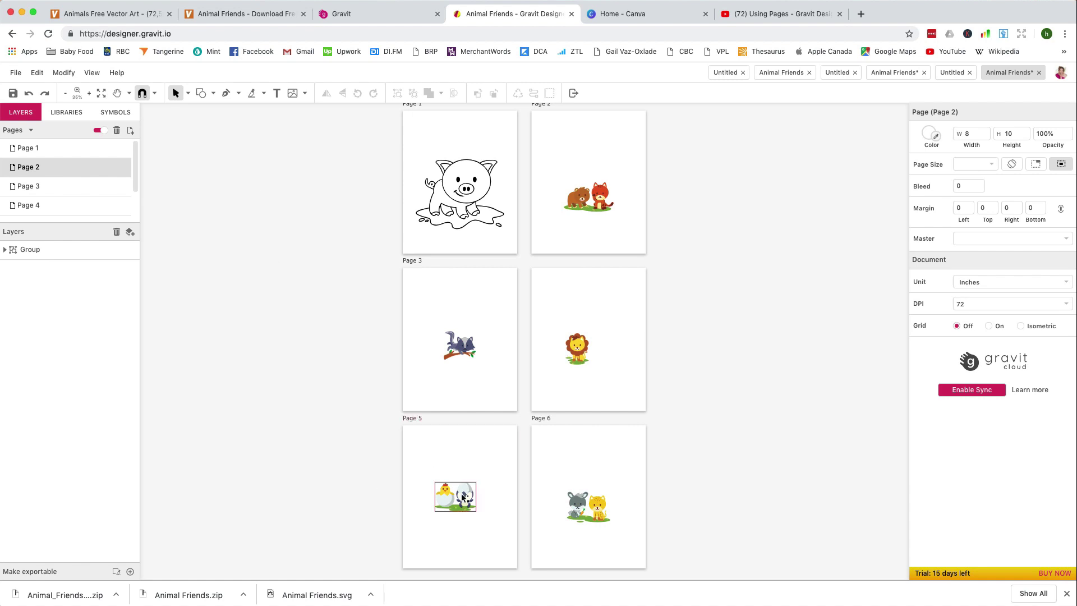
{"action": "left_click", "coordinate": [475, 463]}
{"action": "left_click", "coordinate": [99, 132]}
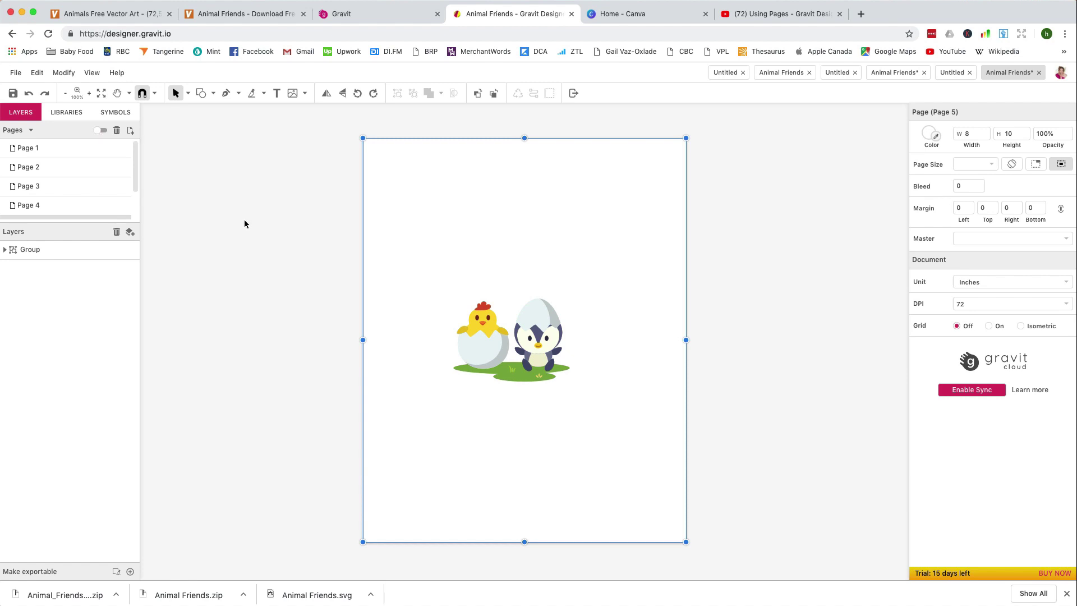
Enlarge the chick and penguin group to about 6.44 x 4.61 inches and centre it horizontally on the page.
{"action": "left_click_drag", "start_coordinate": [277, 283], "coordinate": [633, 414]}
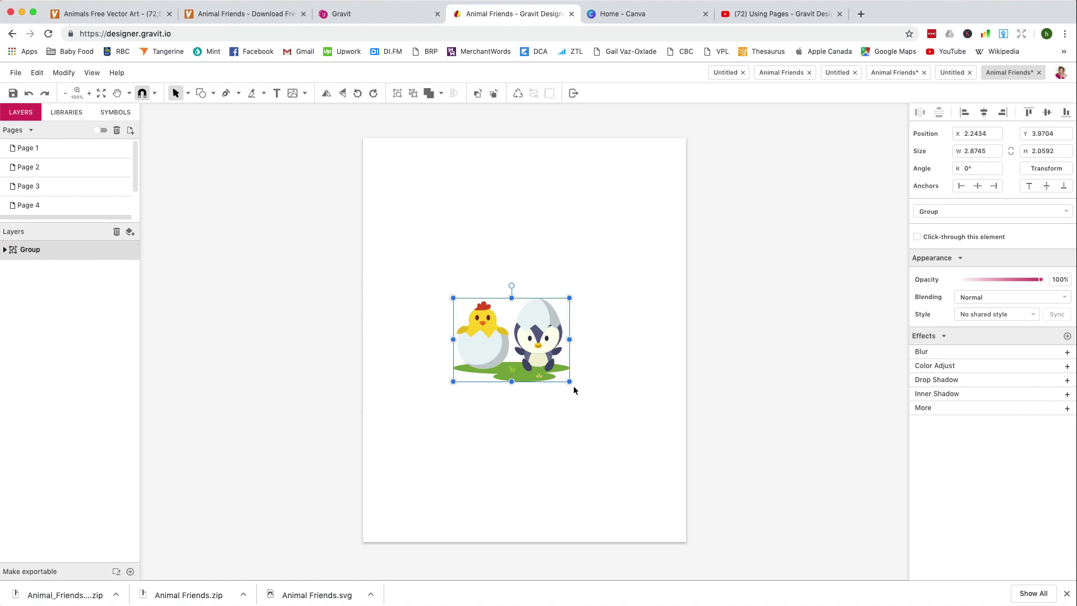
{"action": "left_click_drag", "start_coordinate": [570, 383], "coordinate": [617, 433]}
{"action": "left_click_drag", "start_coordinate": [582, 359], "coordinate": [594, 400]}
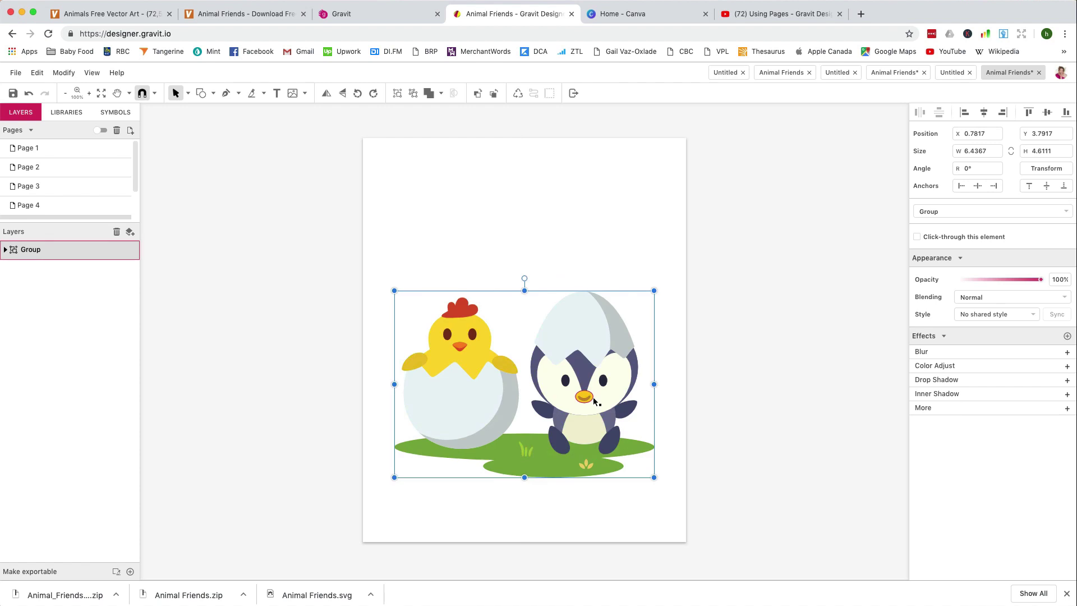
{"action": "left_click", "coordinate": [631, 273]}
Ungroup the chick and penguin artwork into its individual paths.
{"action": "scroll", "coordinate": [629, 268], "scroll_direction": "down", "scroll_amount": 2}
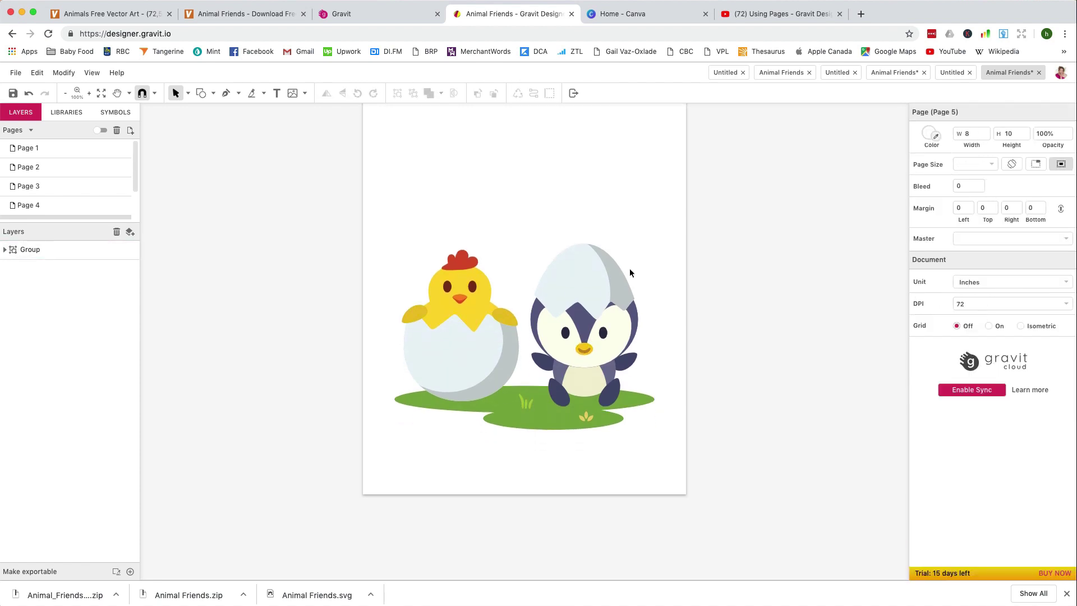
{"action": "left_click", "coordinate": [589, 291]}
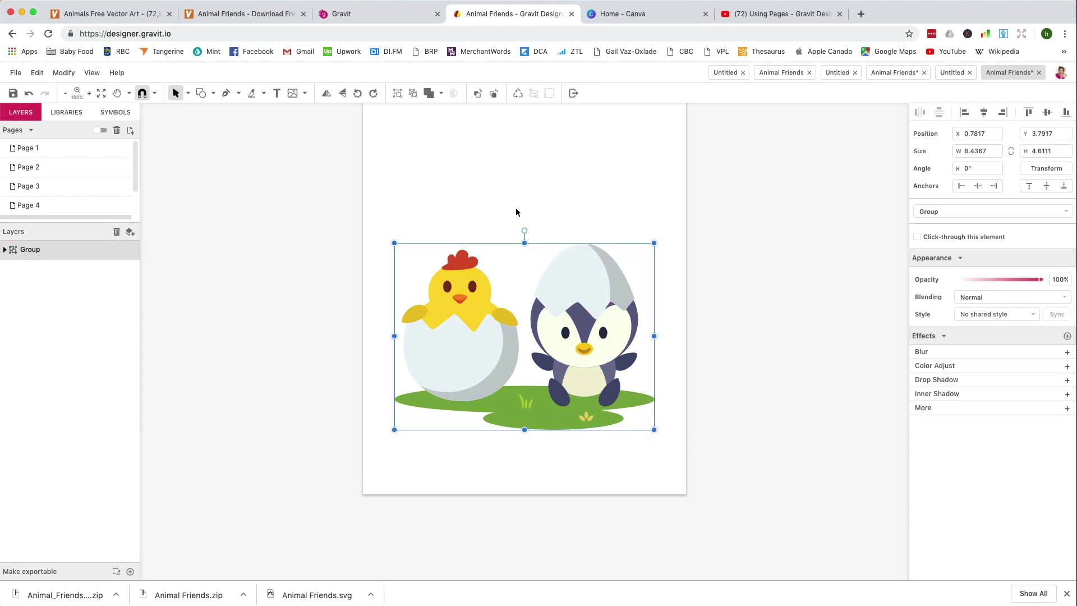
{"action": "left_click", "coordinate": [413, 94]}
{"action": "left_click", "coordinate": [327, 178]}
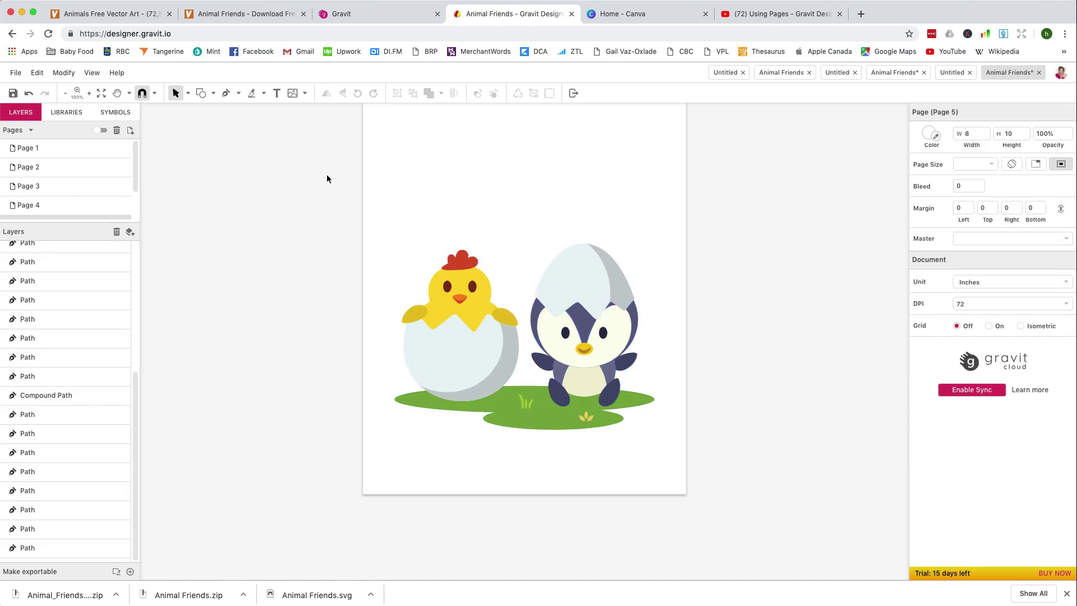
Select all of the chick, penguin, eggshell and grass paths and change their fill to white.
{"action": "left_click_drag", "start_coordinate": [293, 202], "coordinate": [732, 463]}
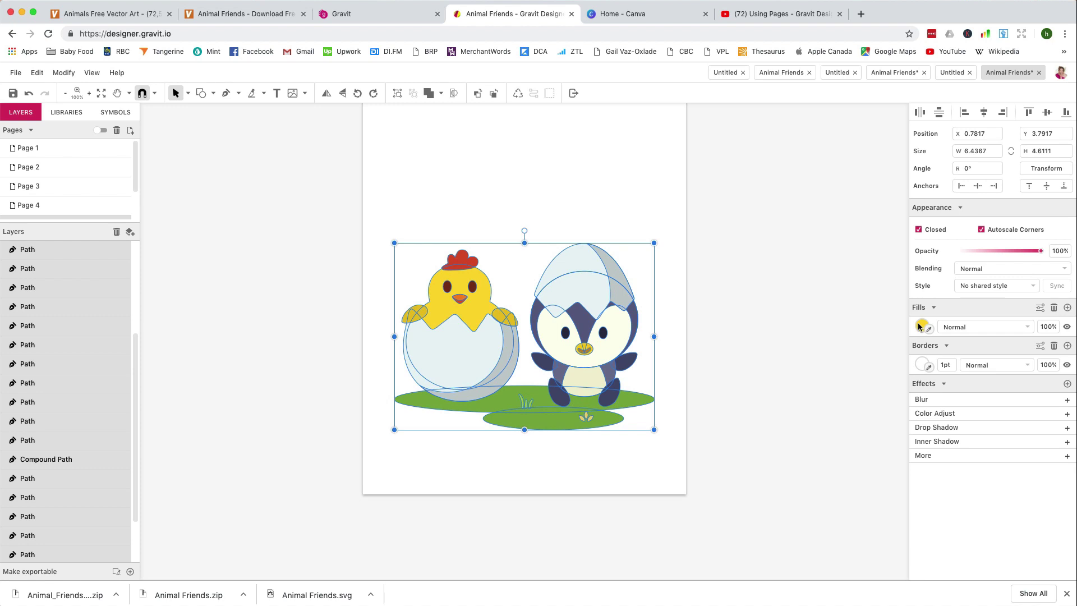
{"action": "left_click", "coordinate": [726, 323]}
{"action": "key", "text": "super+a"}
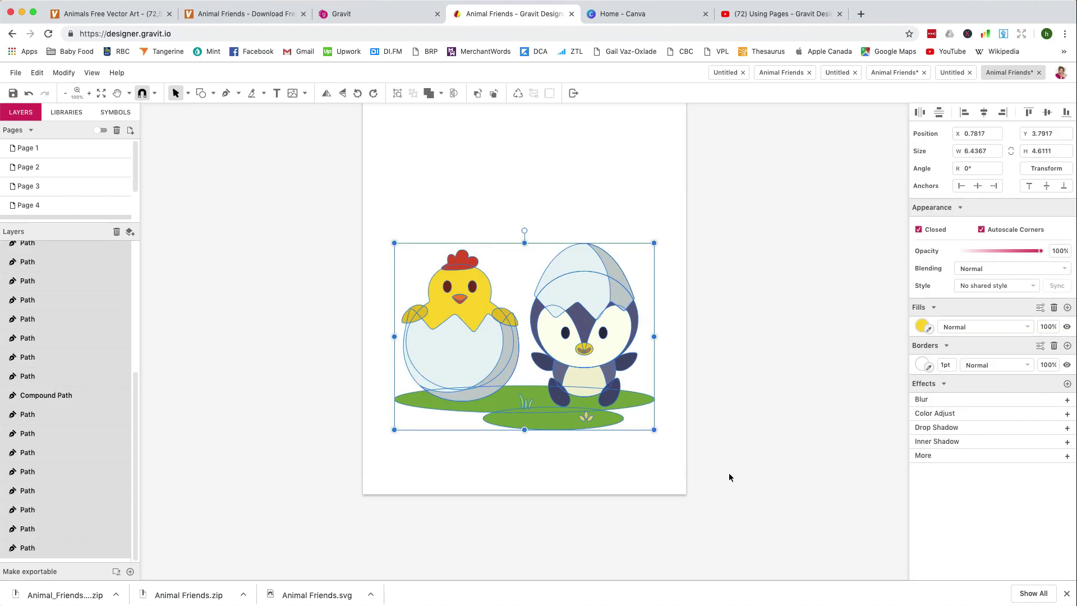
{"action": "left_click", "coordinate": [920, 327]}
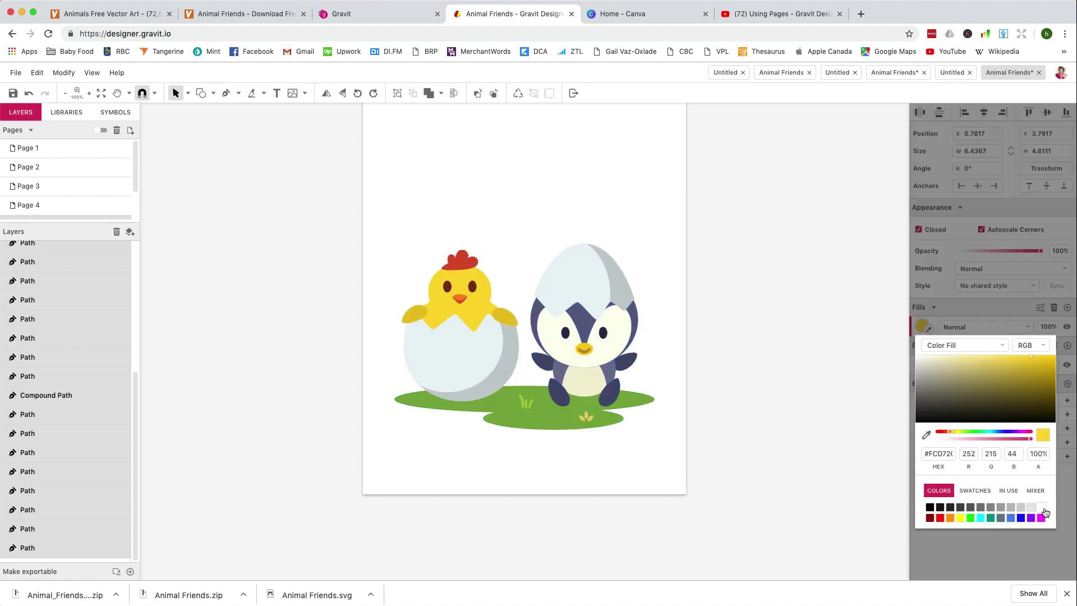
{"action": "left_click", "coordinate": [1045, 510]}
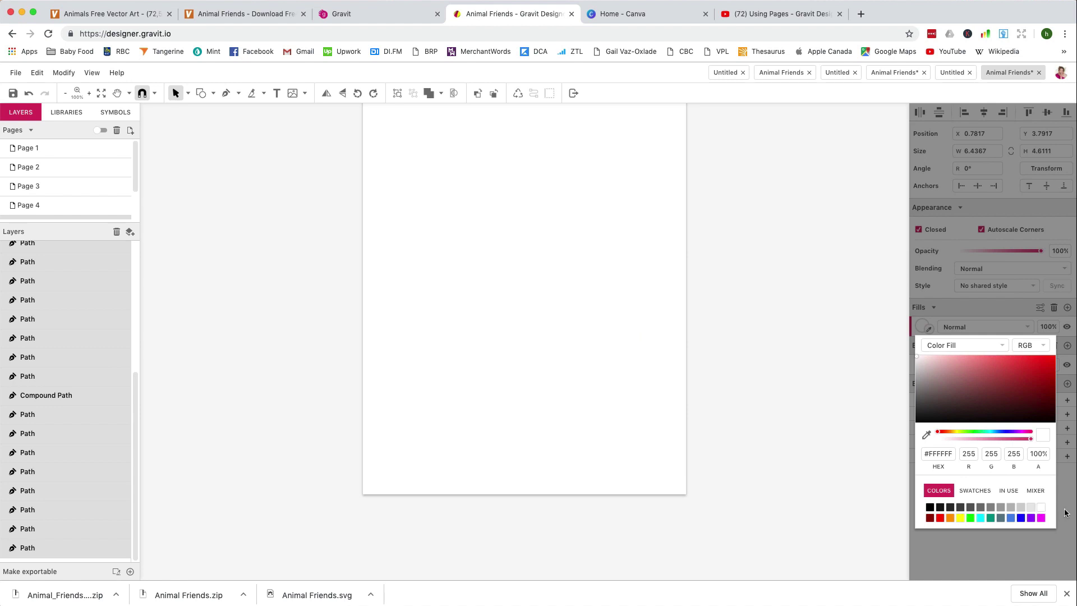
{"action": "left_click", "coordinate": [1066, 513]}
Give all the selected chick, penguin, eggshell and grass paths a solid black border 4 pt wide.
{"action": "left_click", "coordinate": [921, 365]}
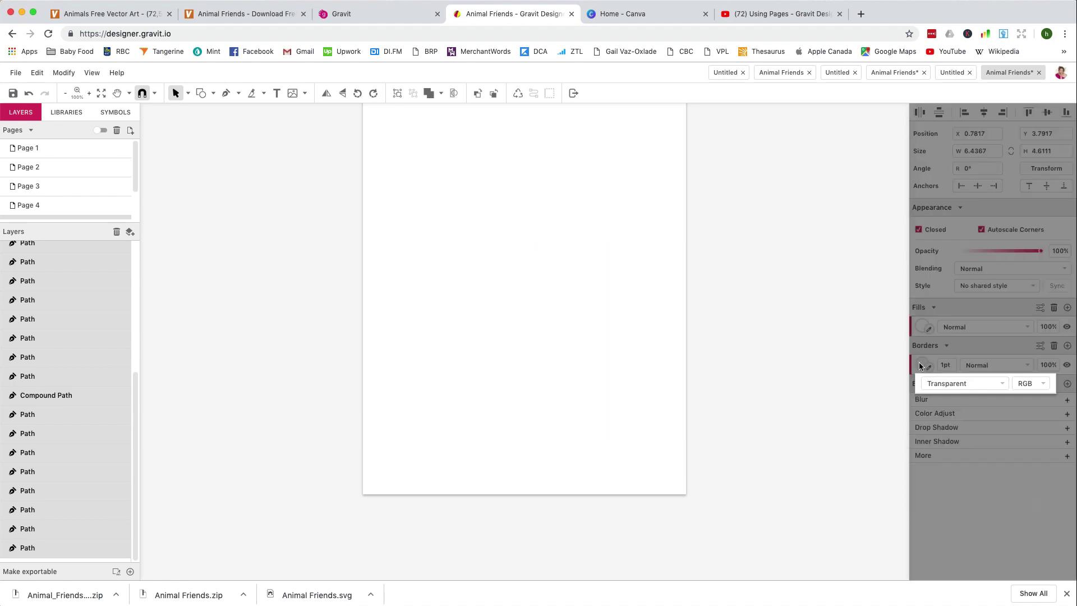
{"action": "left_click", "coordinate": [995, 386]}
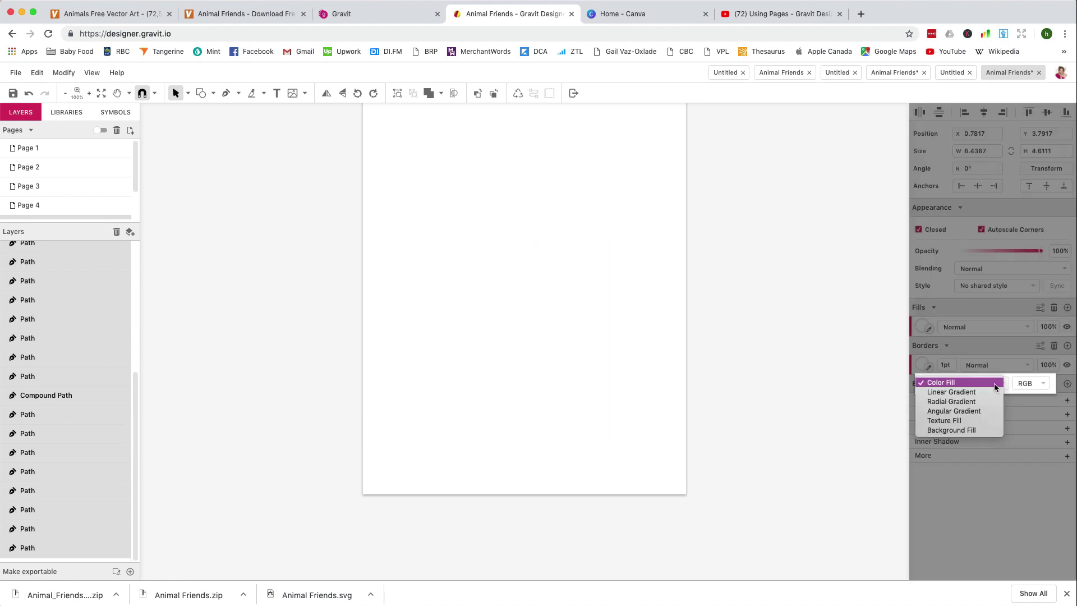
{"action": "left_click", "coordinate": [994, 383]}
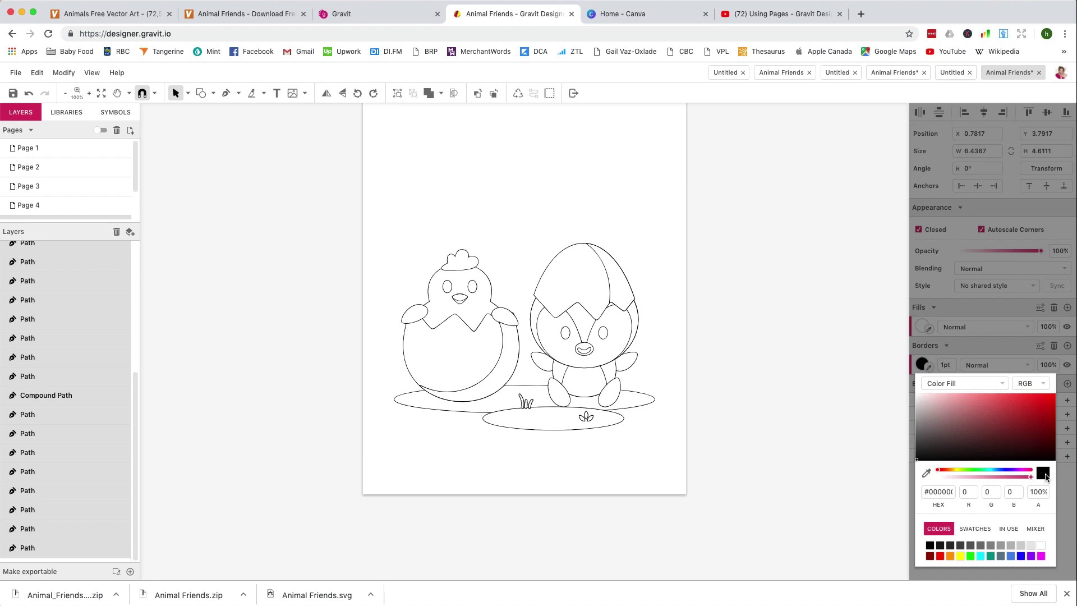
{"action": "left_click", "coordinate": [949, 367]}
{"action": "left_click", "coordinate": [950, 367]}
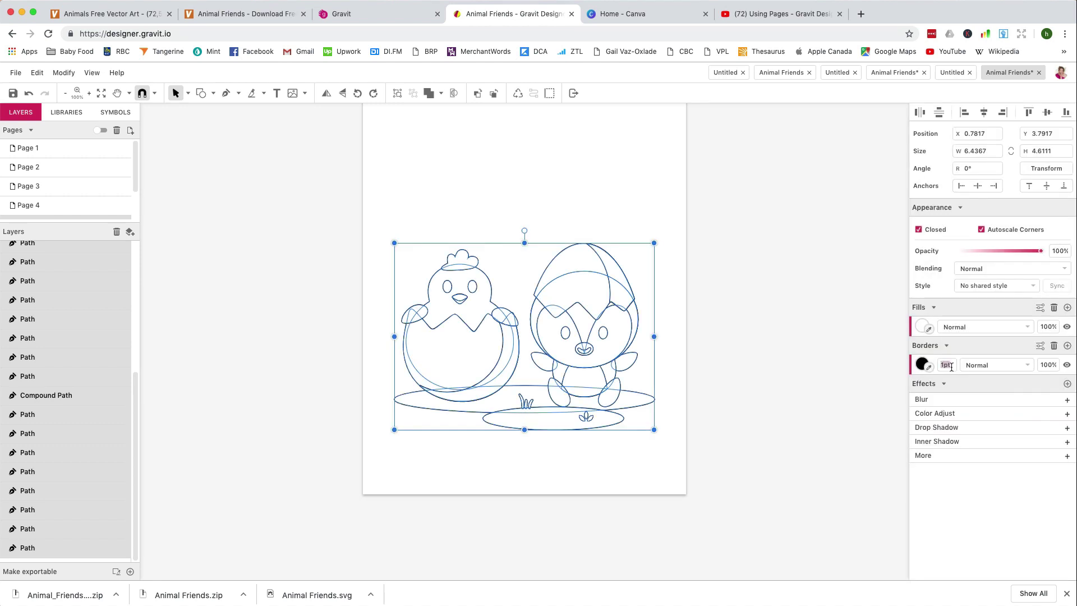
{"action": "type", "text": "4"}
{"action": "key", "text": "Return"}
{"action": "left_click", "coordinate": [702, 376]}
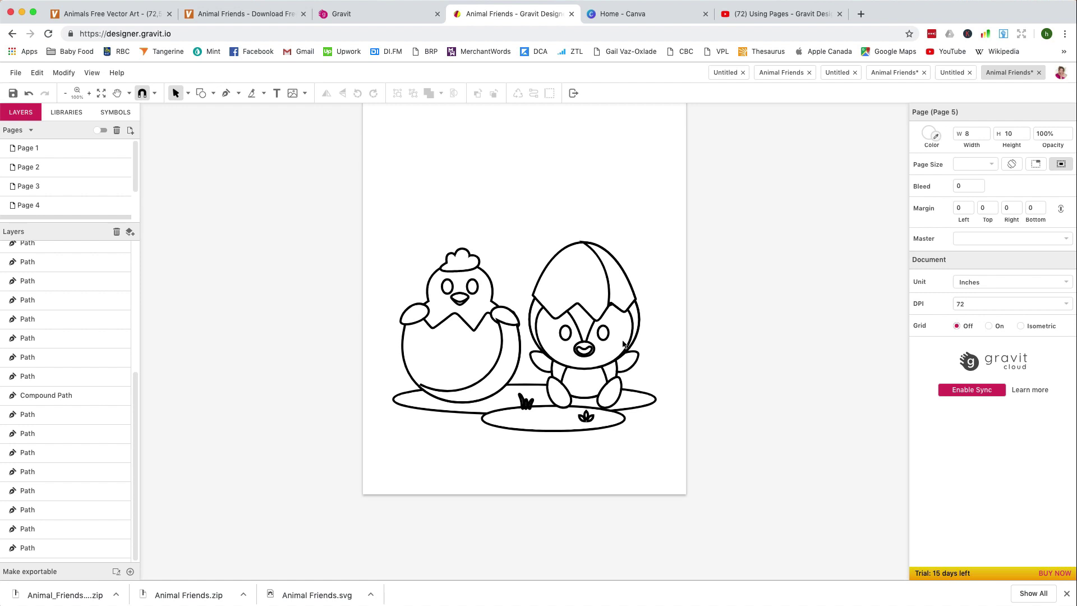
Select the chick's and penguin's eyes, the penguin's mouth and the grass tuft, and fill them with black.
{"action": "left_click", "coordinate": [472, 287]}
{"action": "left_click", "coordinate": [441, 287], "text": "shift"}
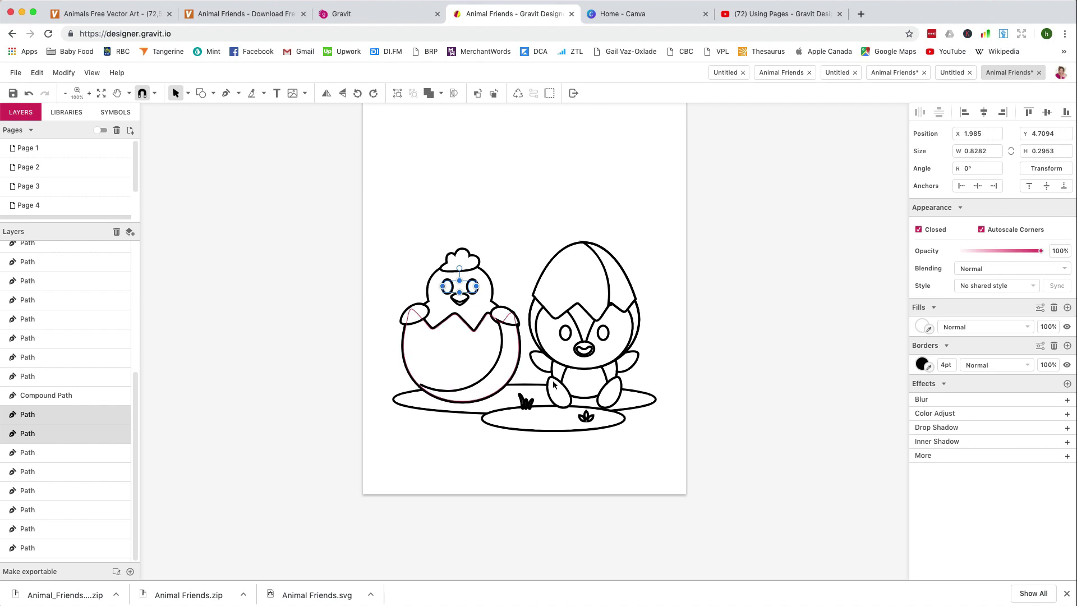
{"action": "left_click", "coordinate": [566, 332], "text": "shift"}
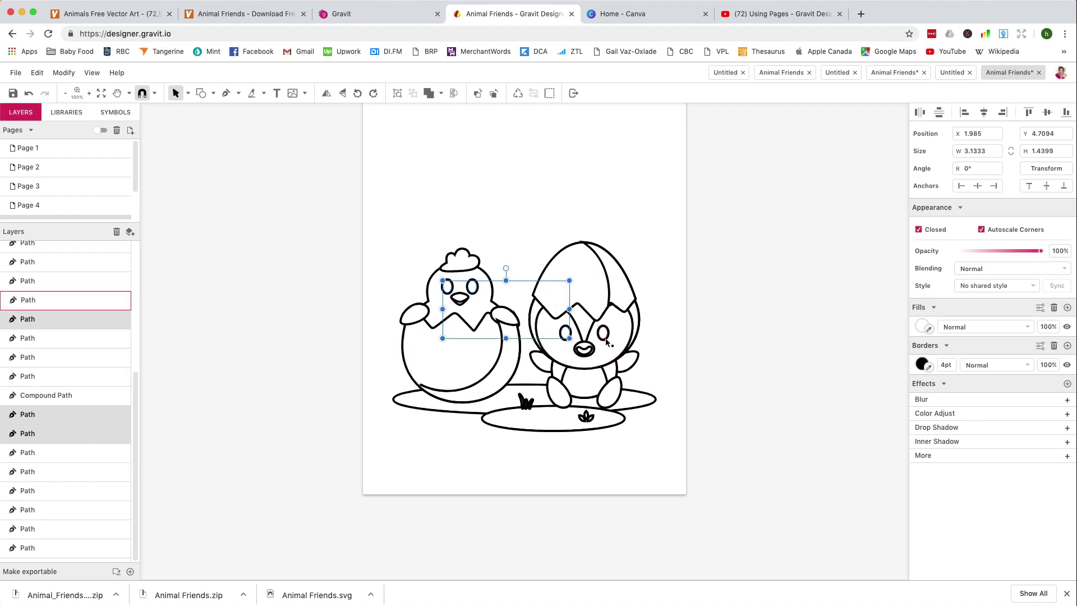
{"action": "left_click", "coordinate": [604, 335], "text": "shift"}
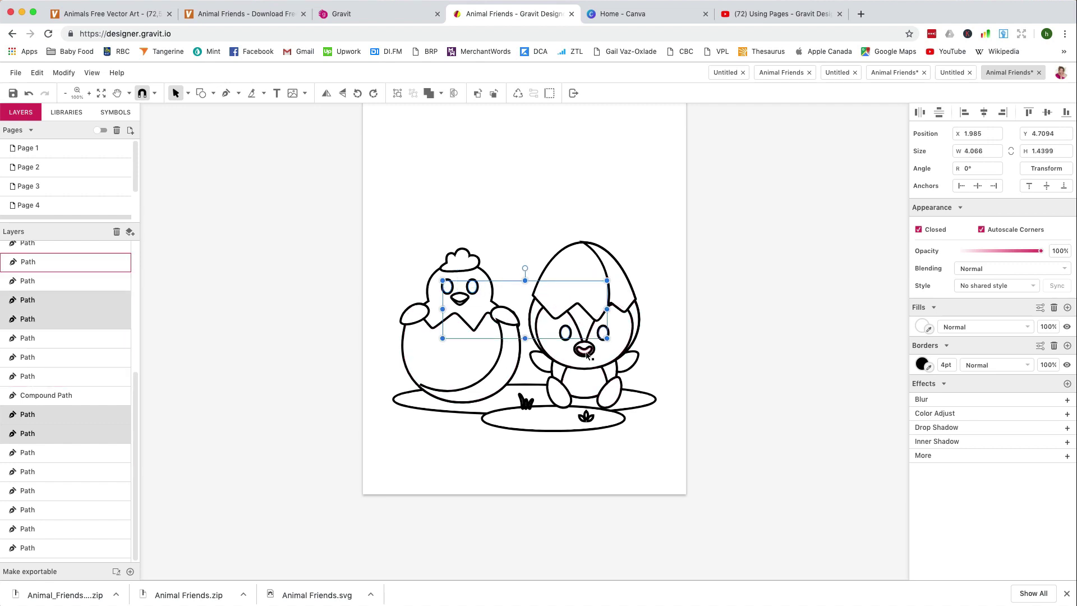
{"action": "left_click", "coordinate": [586, 353], "text": "shift"}
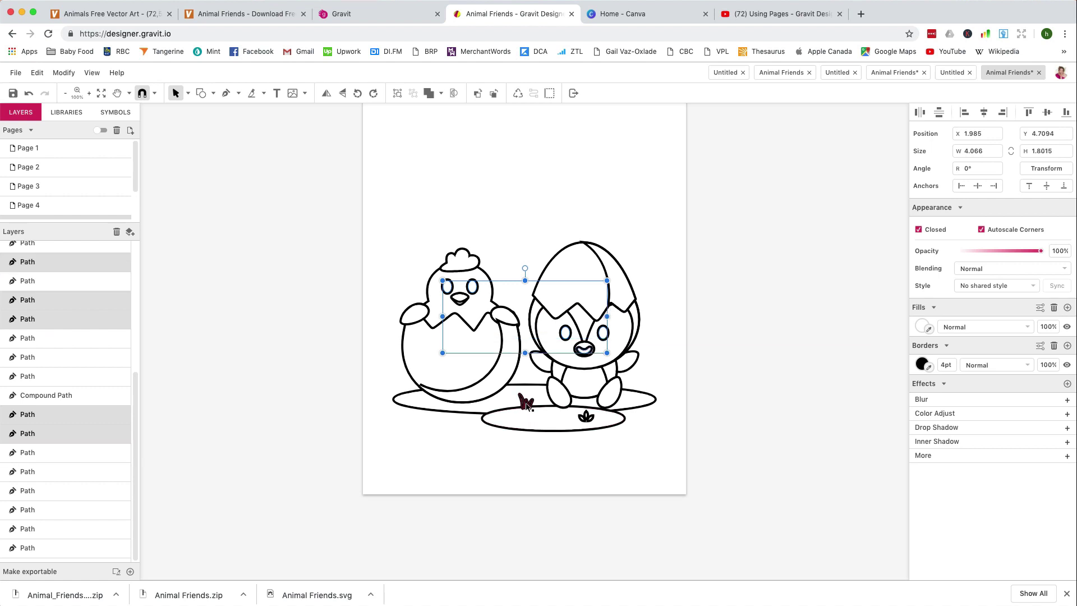
{"action": "left_click", "coordinate": [526, 402], "text": "shift"}
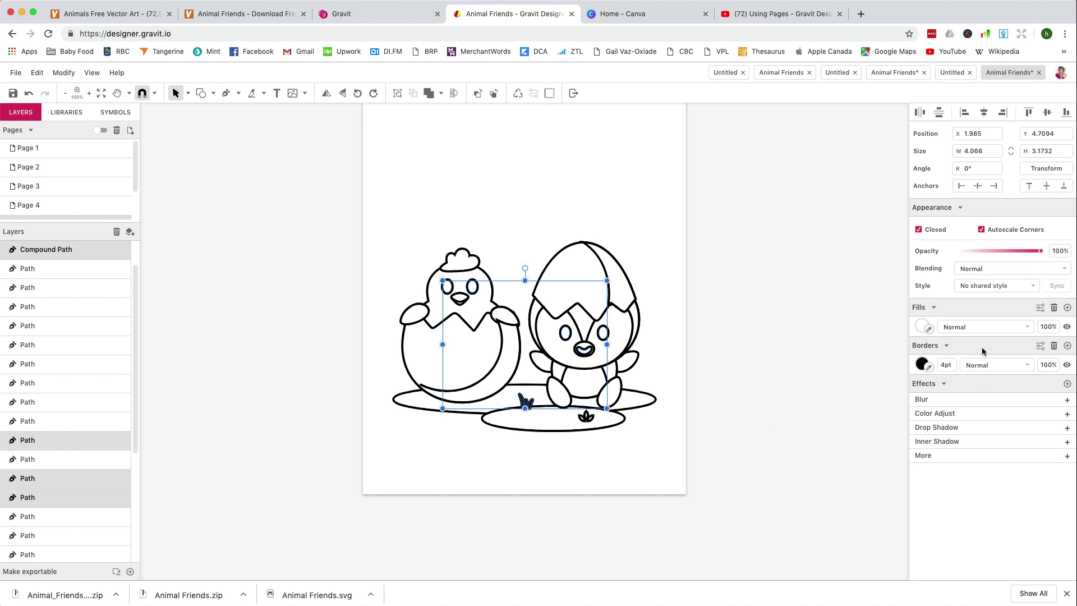
{"action": "left_click", "coordinate": [922, 327]}
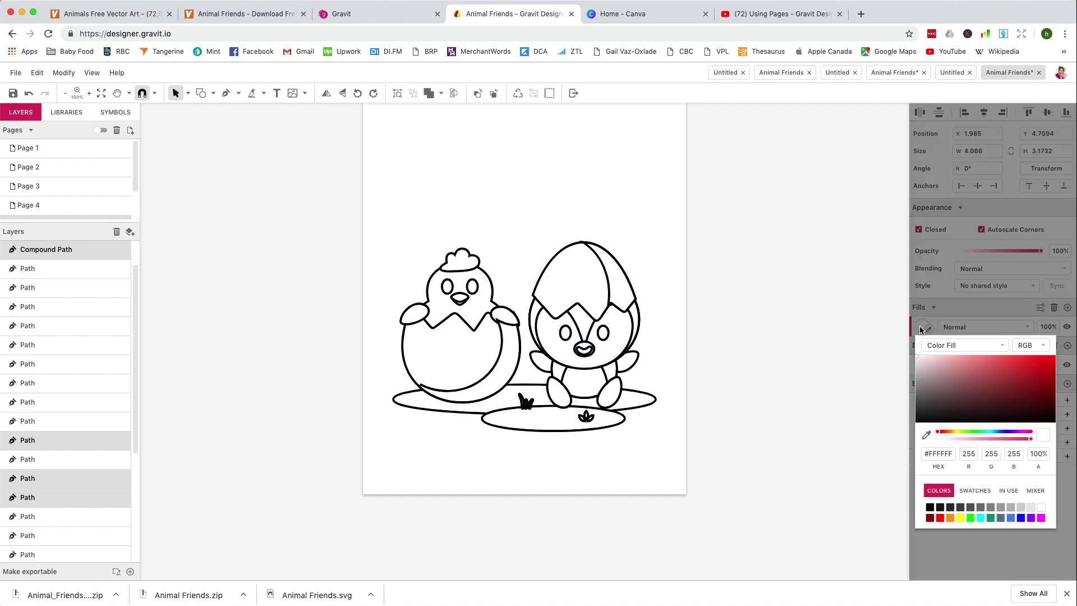
{"action": "left_click", "coordinate": [929, 508]}
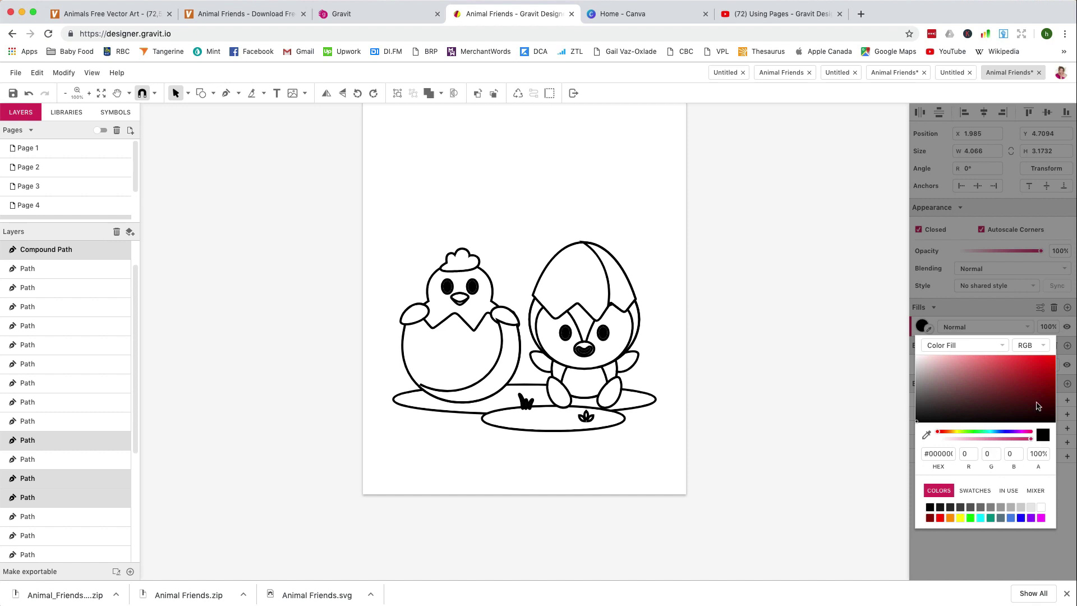
{"action": "left_click", "coordinate": [959, 316]}
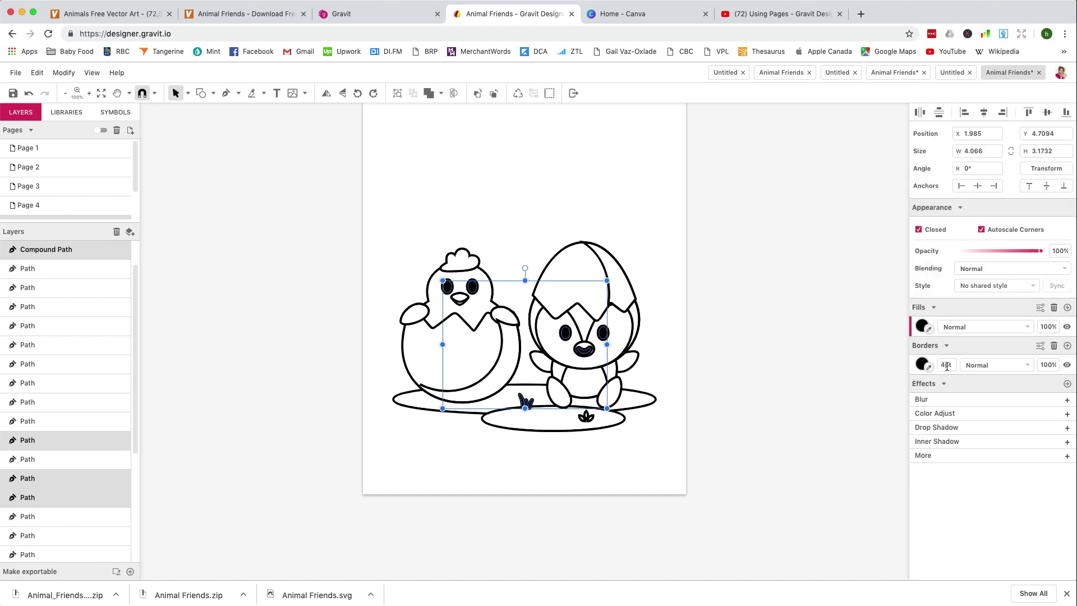
Set the border width of the selected eyes, mouth and grass tuft to 0 and deselect them.
{"action": "left_click", "coordinate": [949, 365]}
{"action": "type", "text": "0"}
{"action": "key", "text": "Return"}
{"action": "key", "text": "Escape"}
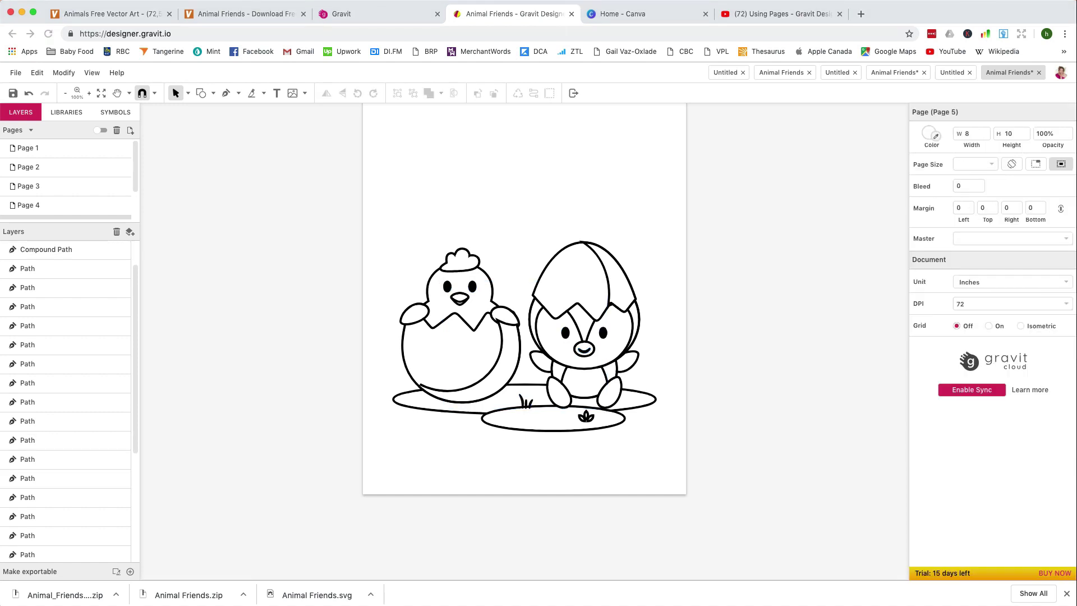
Consult the coloured reference picture, merge the two overlapping ground ovals into one compound shape, and dismiss the reference.
{"action": "left_click_drag", "start_coordinate": [0, 202], "coordinate": [613, 302]}
{"action": "scroll", "coordinate": [715, 245], "scroll_direction": "down", "scroll_amount": 5}
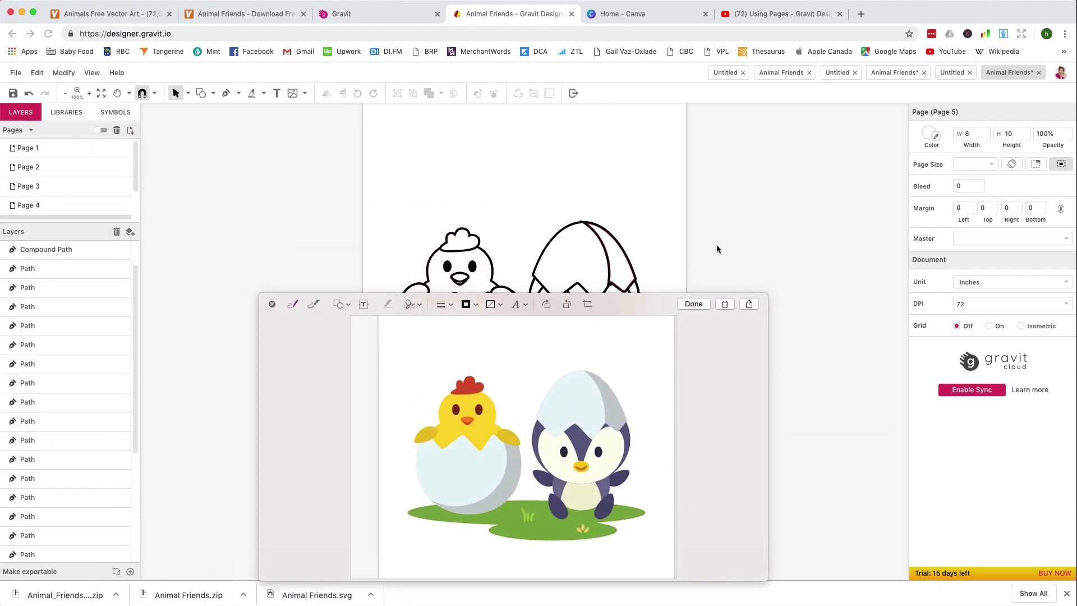
{"action": "scroll", "coordinate": [716, 249], "scroll_direction": "down", "scroll_amount": 2}
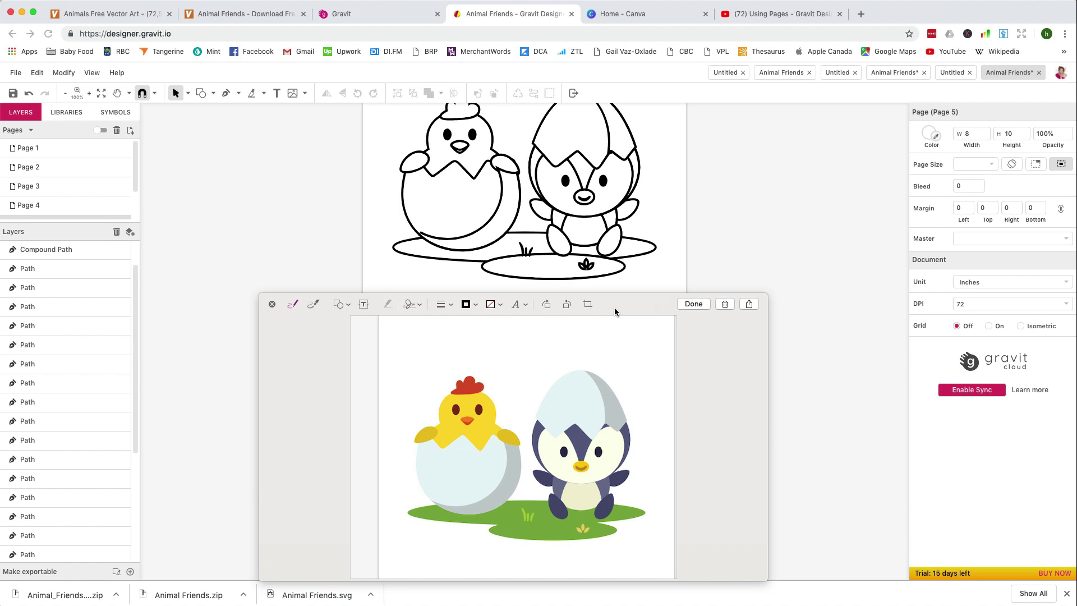
{"action": "left_click", "coordinate": [617, 275]}
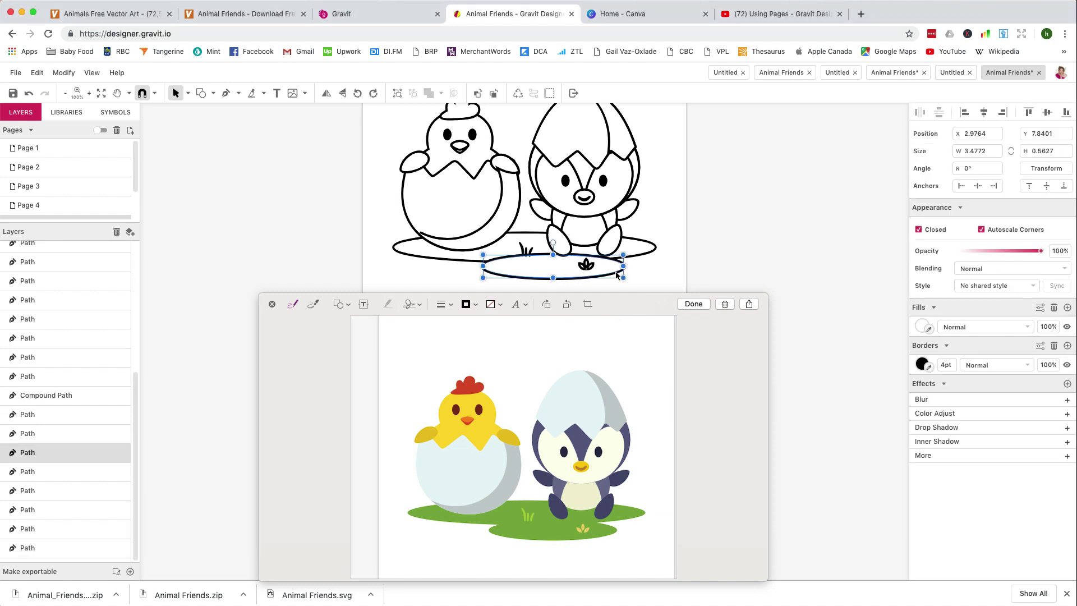
{"action": "left_click", "coordinate": [648, 259], "text": "shift"}
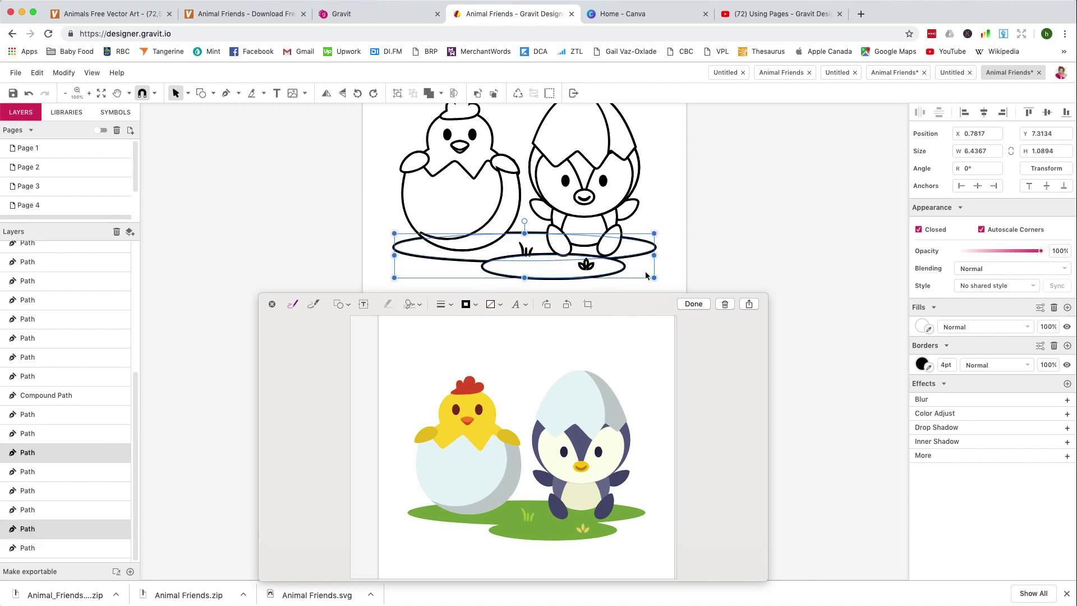
{"action": "left_click", "coordinate": [429, 93]}
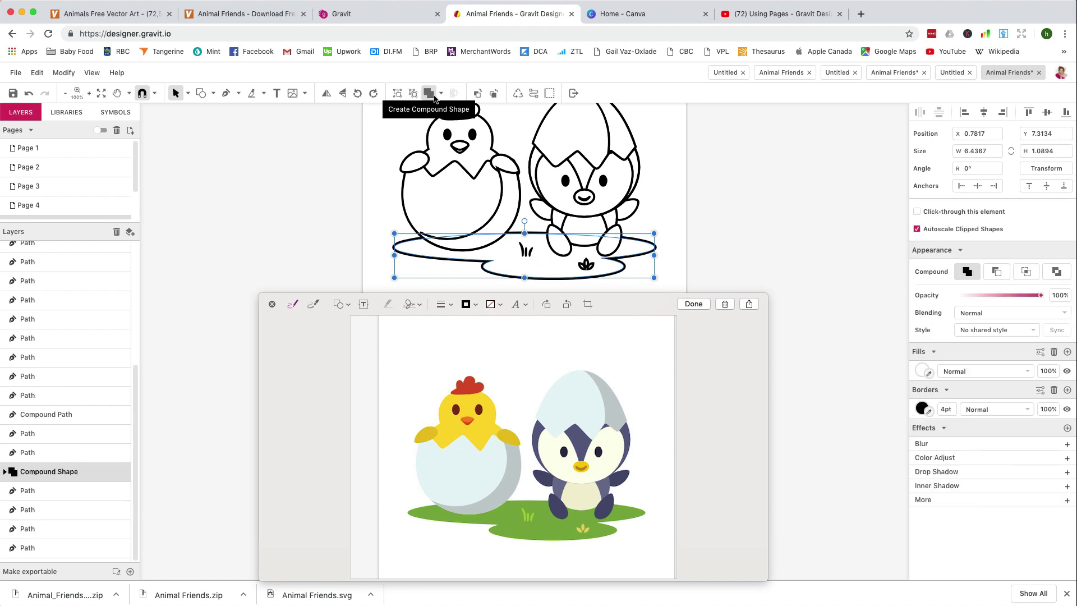
{"action": "left_click", "coordinate": [691, 283]}
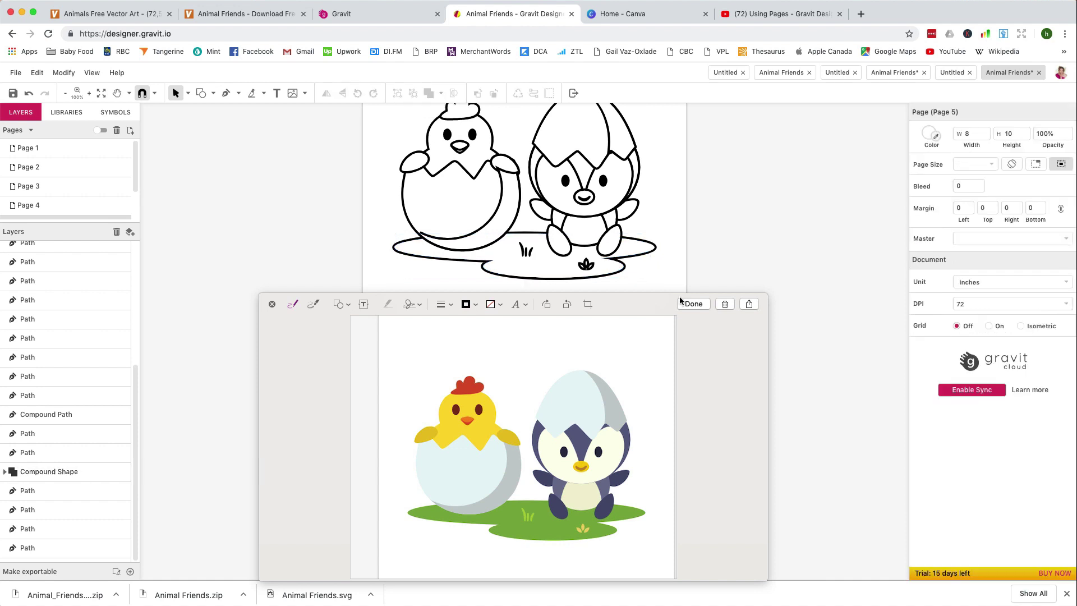
{"action": "left_click", "coordinate": [693, 304]}
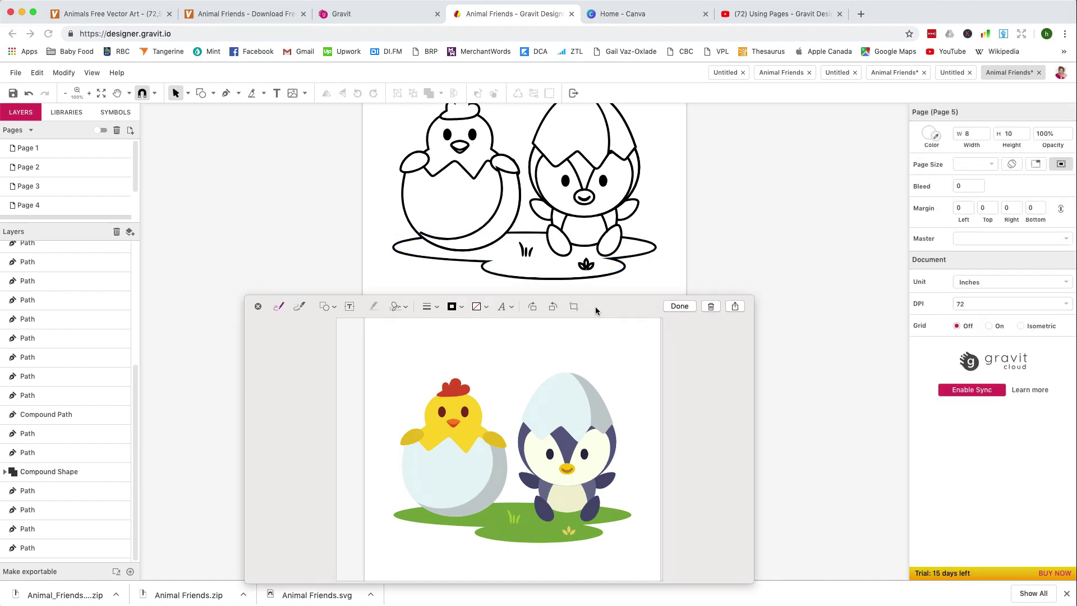
Bring the chick's wing nearest the penguin forward until it lies in front of the eggshell's shading crescent.
{"action": "scroll", "coordinate": [456, 273], "scroll_direction": "up", "scroll_amount": 4}
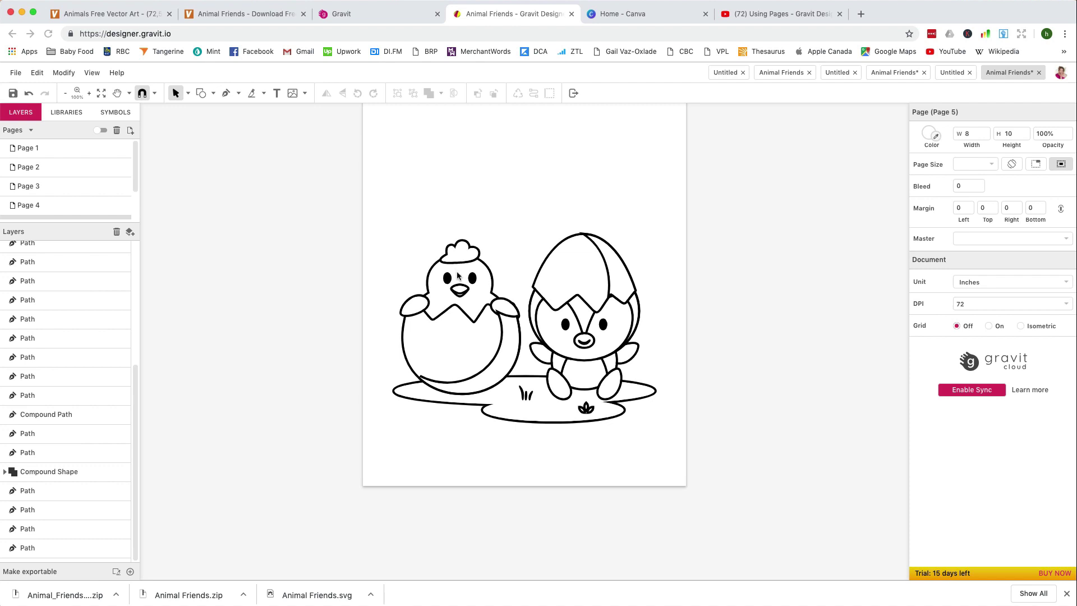
{"action": "left_click", "coordinate": [457, 275]}
{"action": "key", "text": "z"}
{"action": "left_click_drag", "start_coordinate": [409, 254], "coordinate": [699, 457]}
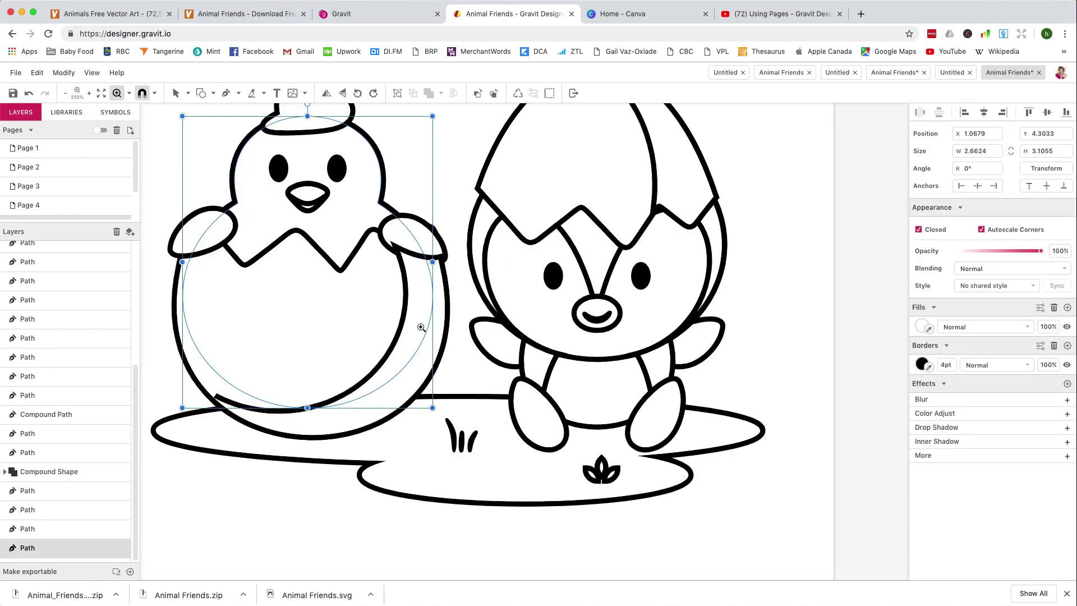
{"action": "key", "text": "v"}
{"action": "left_click_drag", "start_coordinate": [289, 230], "coordinate": [329, 256]}
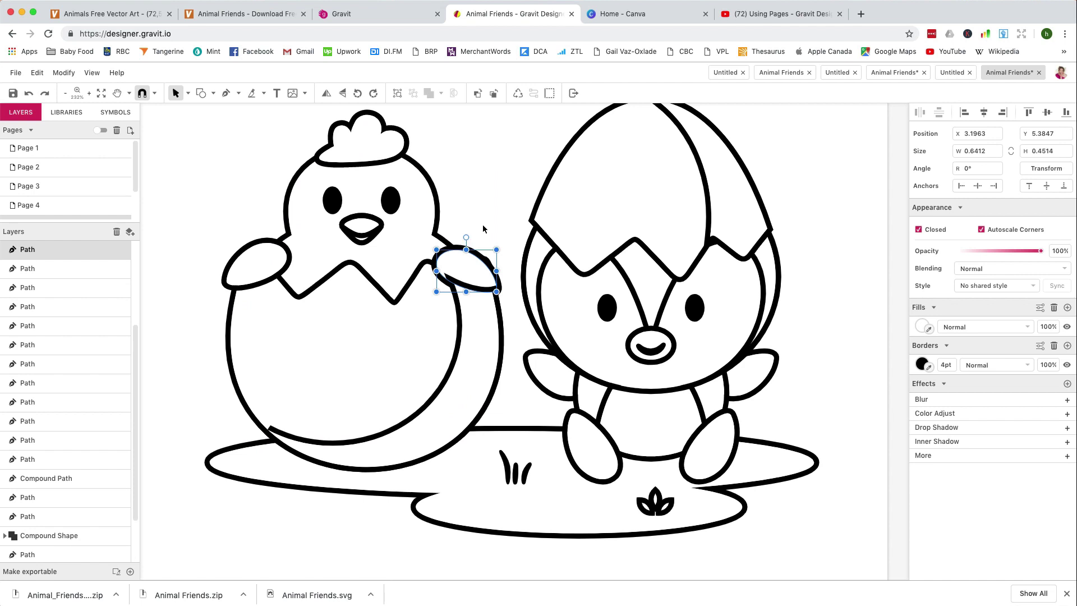
{"action": "left_click", "coordinate": [478, 94]}
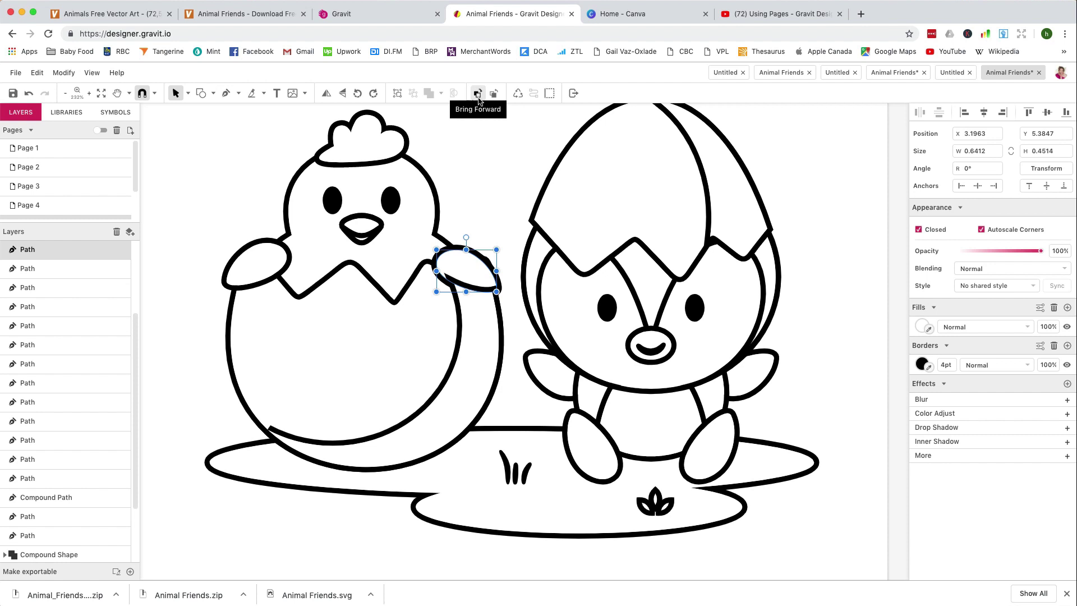
{"action": "left_click", "coordinate": [478, 94]}
{"action": "left_click", "coordinate": [478, 94]}
{"action": "left_click", "coordinate": [478, 96]}
{"action": "left_click", "coordinate": [478, 96]}
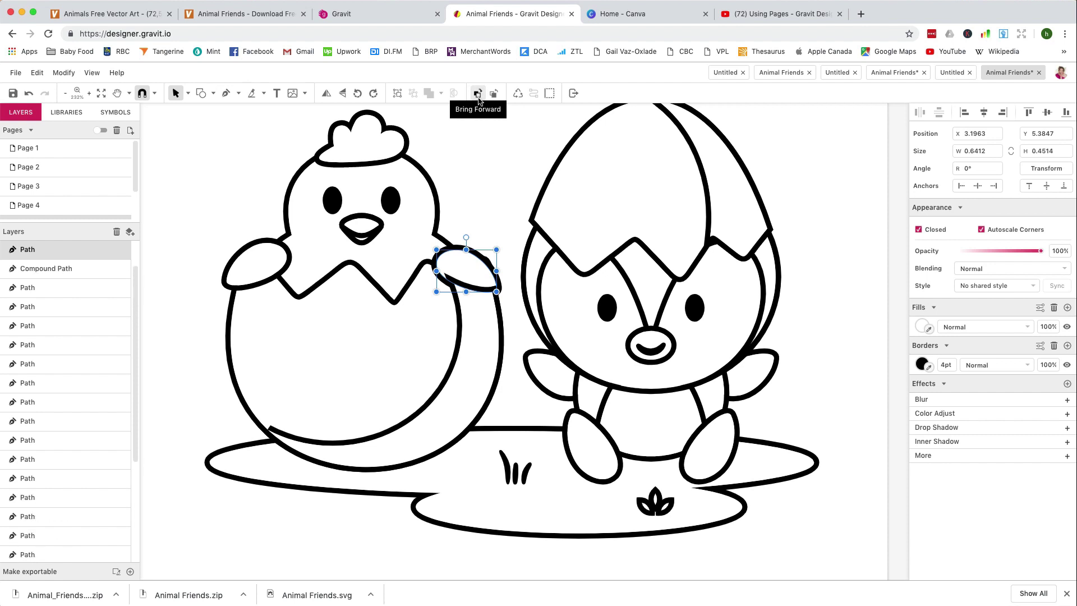
{"action": "left_click", "coordinate": [478, 95]}
{"action": "left_click", "coordinate": [478, 95]}
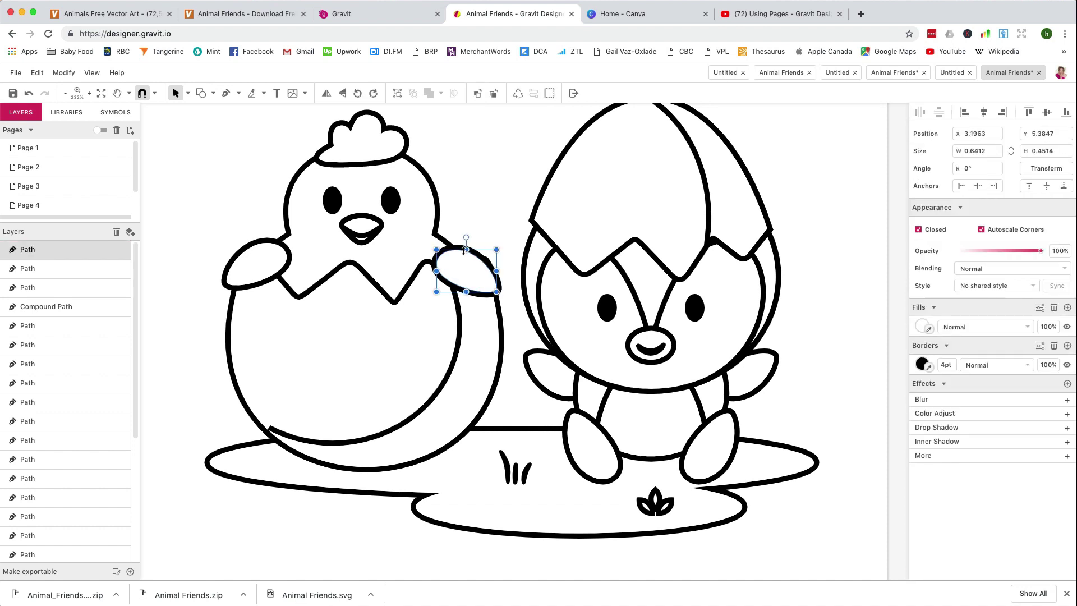
Nudge the chick's wing nearest the penguin slightly upward to Y 5.357 inches and deselect it.
{"action": "key", "text": "Up"}
{"action": "key", "text": "Up"}
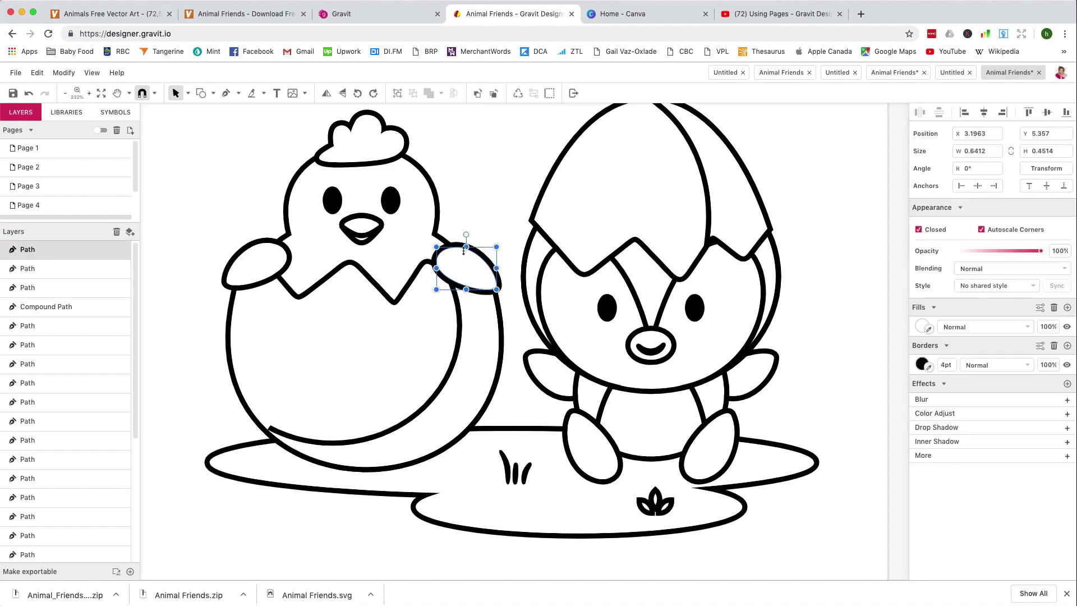
{"action": "left_click", "coordinate": [495, 218]}
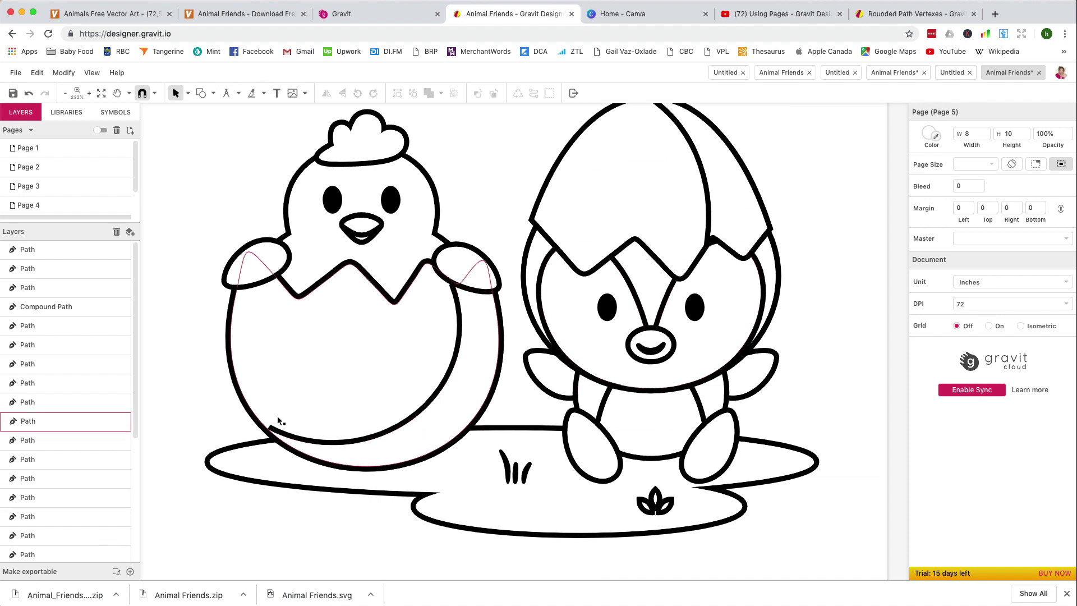
Set the border joins of the shading crescent on the chick's eggshell to Round.
{"action": "left_click", "coordinate": [277, 434]}
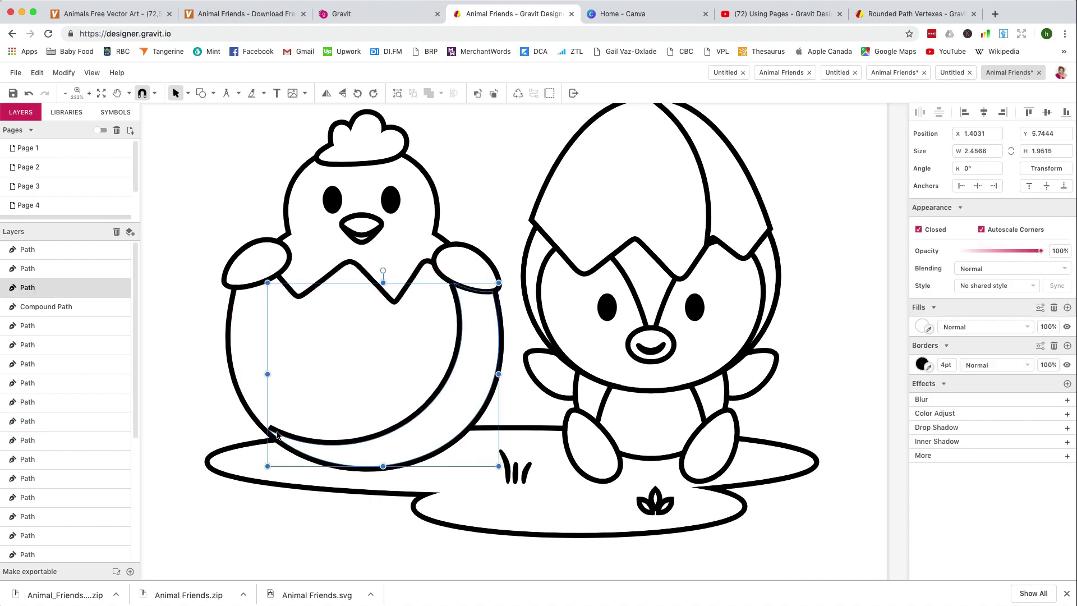
{"action": "key", "text": "super+plus"}
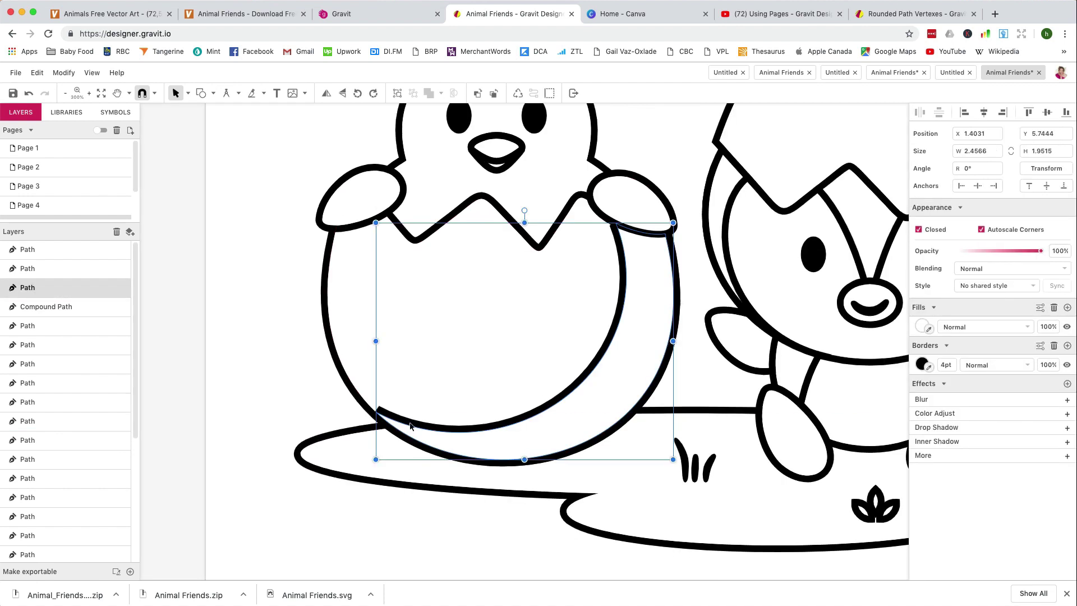
{"action": "left_click", "coordinate": [284, 400]}
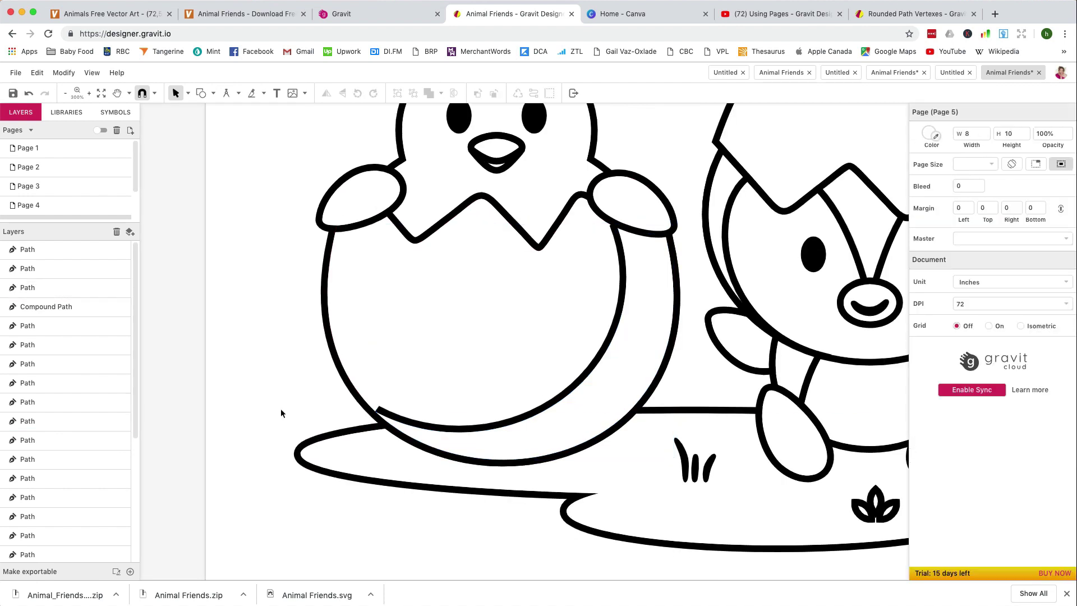
{"action": "left_click", "coordinate": [421, 428]}
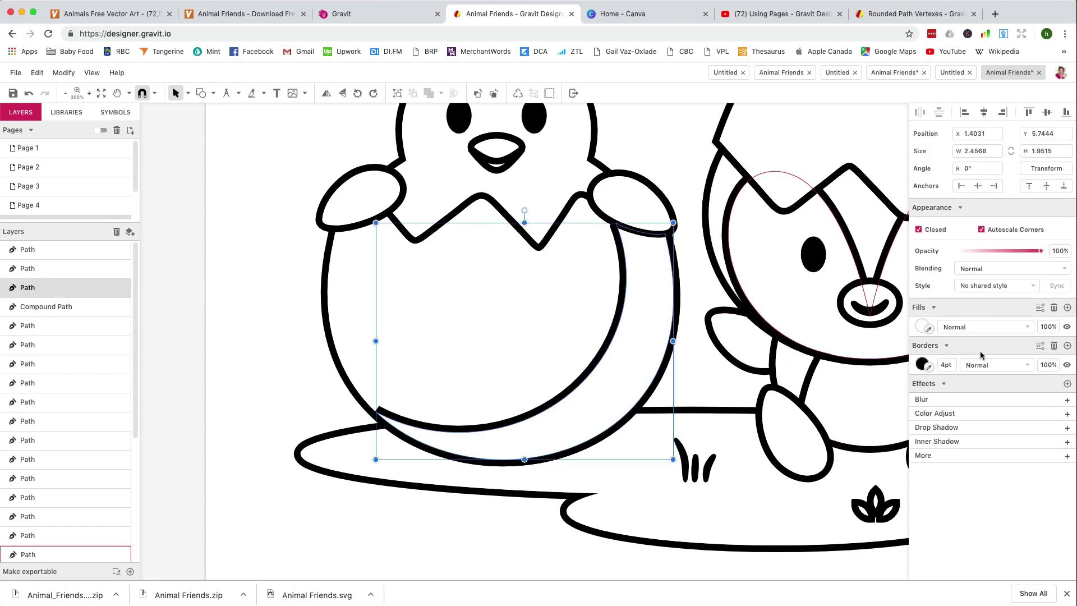
{"action": "left_click", "coordinate": [1040, 346]}
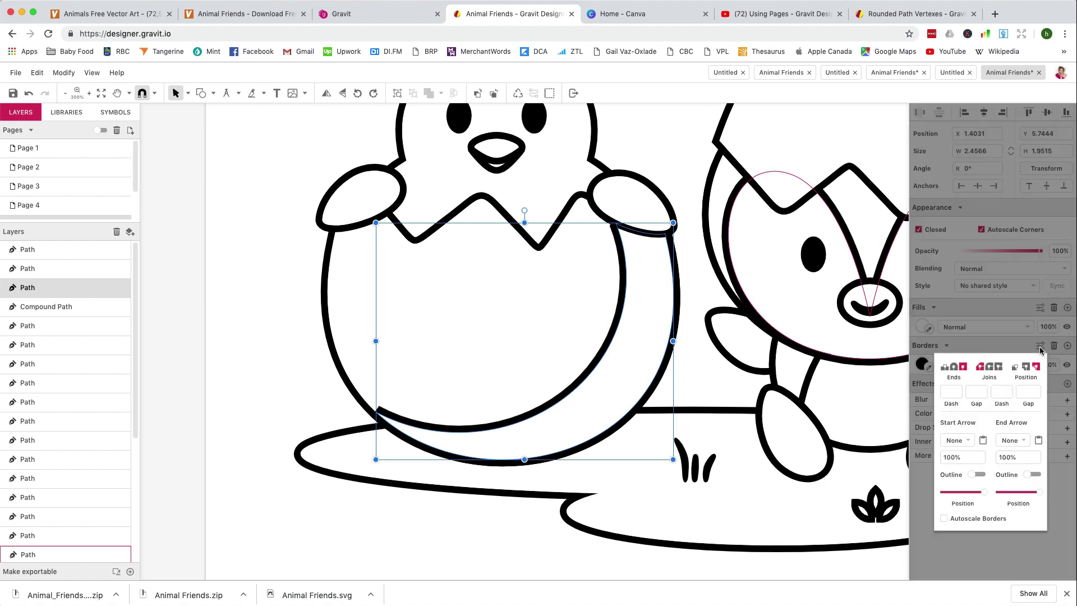
{"action": "left_click", "coordinate": [991, 369]}
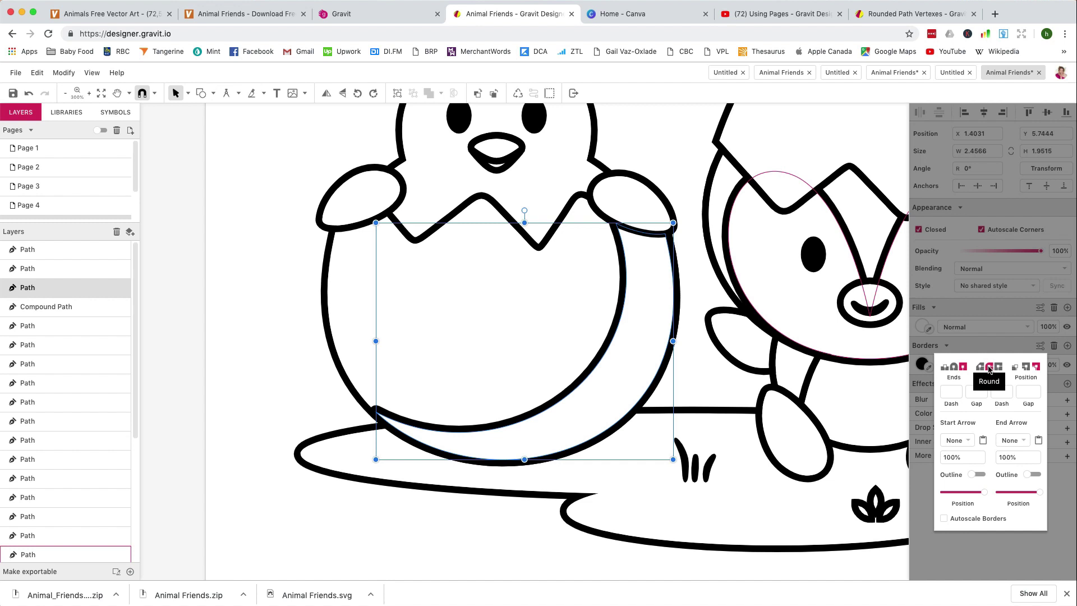
Compare another border join style on the eggshell's shading crescent, keep Round, and deselect the crescent.
{"action": "left_click", "coordinate": [997, 368]}
{"action": "left_click", "coordinate": [989, 368]}
{"action": "left_click", "coordinate": [273, 389]}
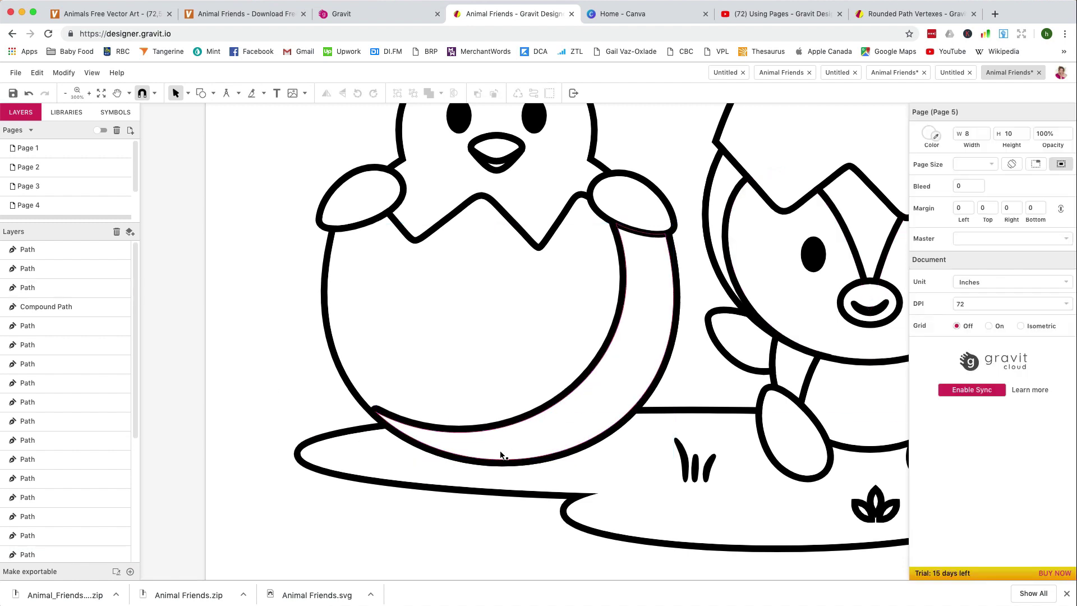
Nudge the penguin's eggshell cap slightly down to Y 3.8333 inches.
{"action": "scroll", "coordinate": [505, 428], "scroll_direction": "up", "scroll_amount": 5}
{"action": "scroll", "coordinate": [505, 428], "scroll_direction": "right", "scroll_amount": 8}
{"action": "left_click", "coordinate": [617, 289]}
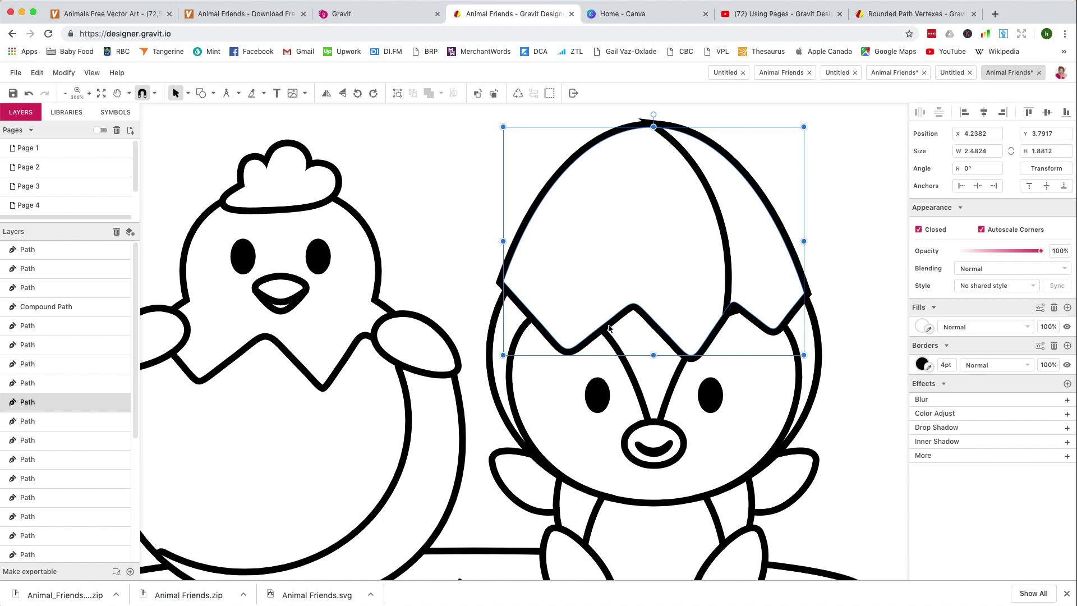
{"action": "key", "text": "Down"}
{"action": "key", "text": "Down"}
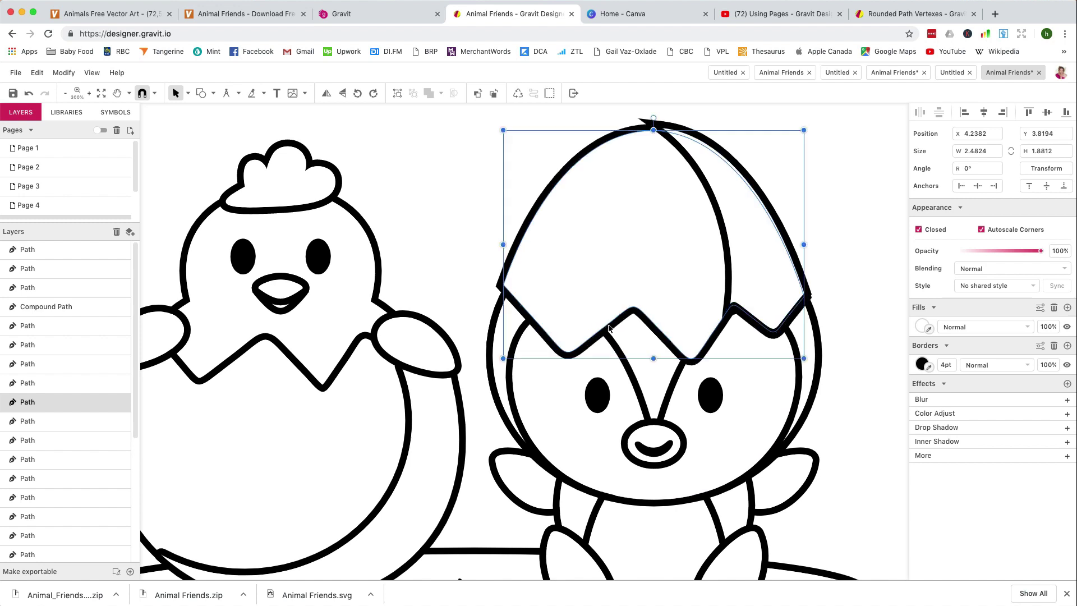
{"action": "key", "text": "Down"}
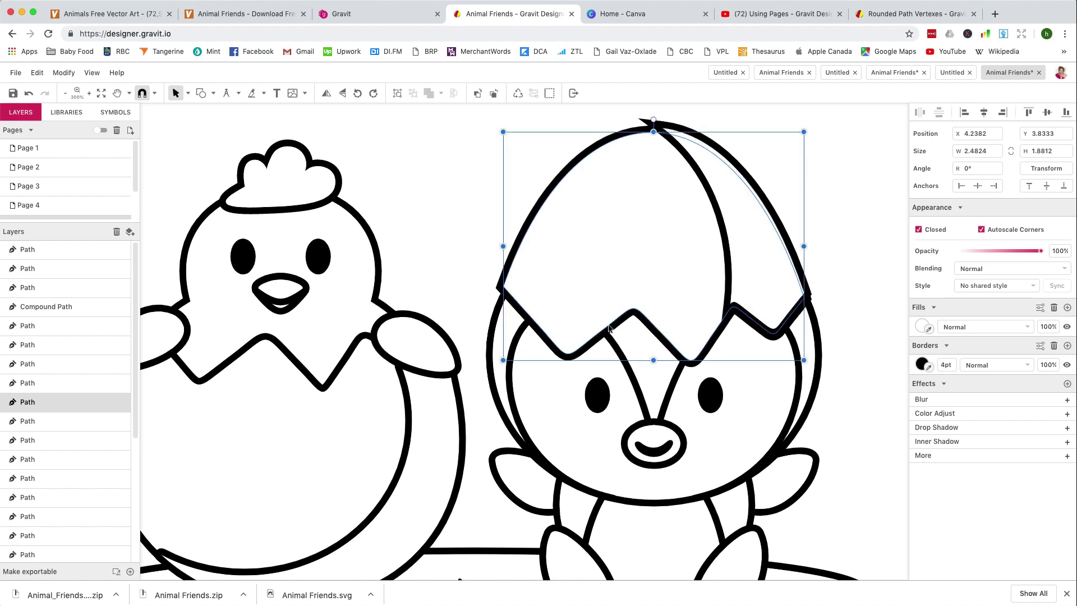
Nudge the shading piece on the penguin's eggshell cap down to Y 3.8665 inches and deselect it.
{"action": "left_click", "coordinate": [672, 131]}
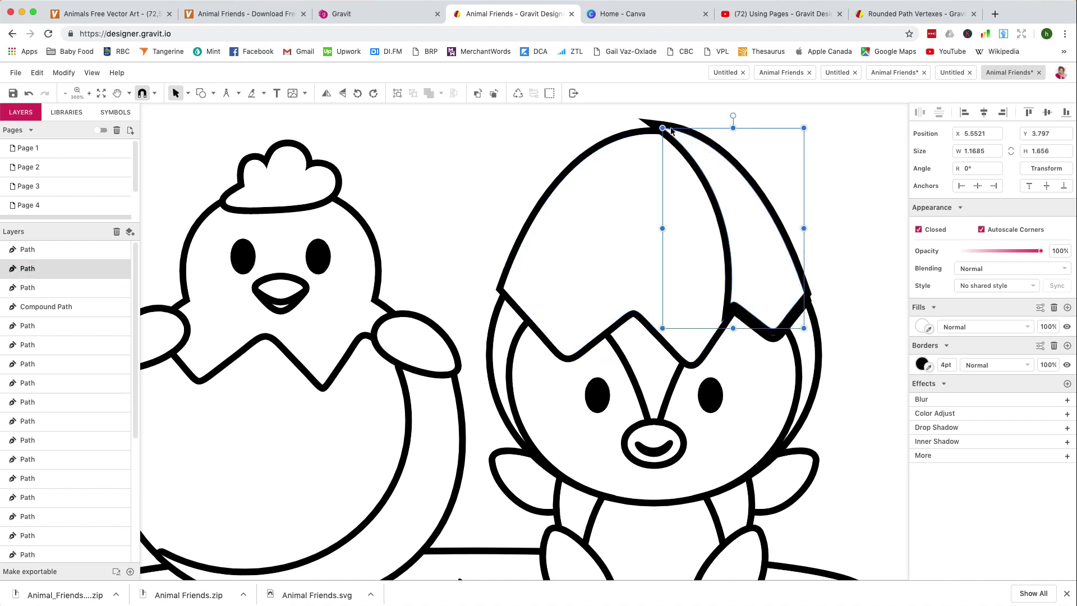
{"action": "key", "text": "Down"}
{"action": "key", "text": "Down"}
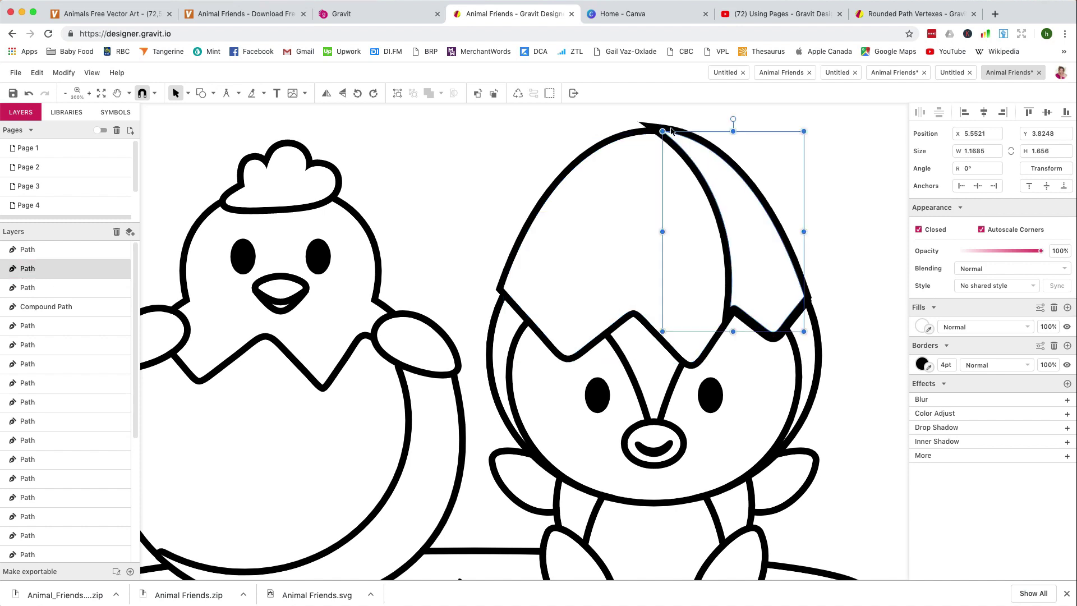
{"action": "key", "text": "Down"}
{"action": "key", "text": "Down"}
{"action": "key", "text": "Down"}
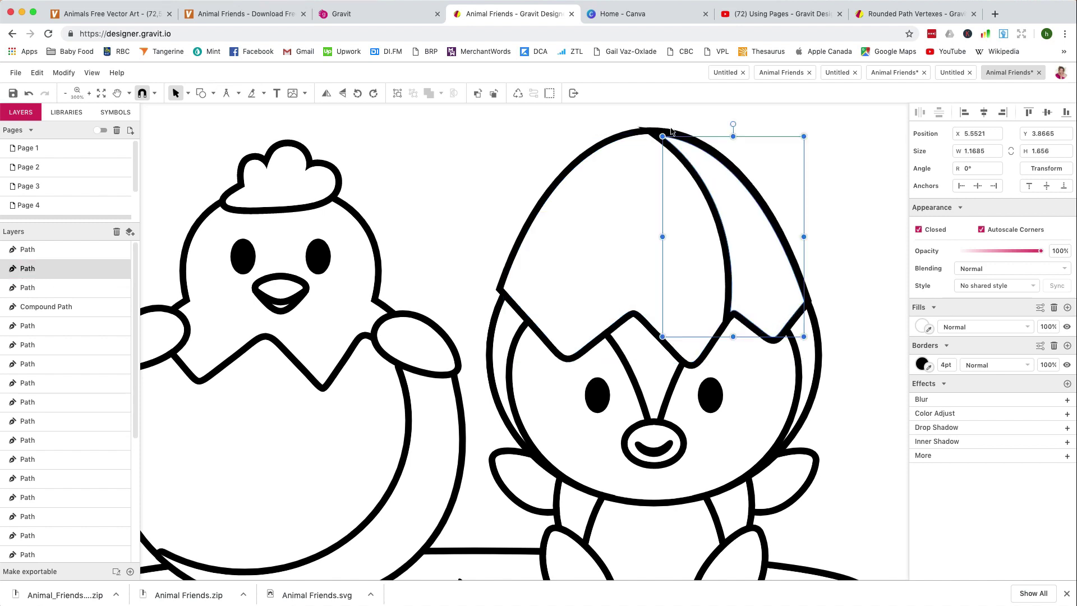
{"action": "left_click", "coordinate": [860, 280]}
Show all pages together and trim Page 1's canvas to fit the pig drawing.
{"action": "key", "text": "super+minus"}
{"action": "key", "text": "super+minus"}
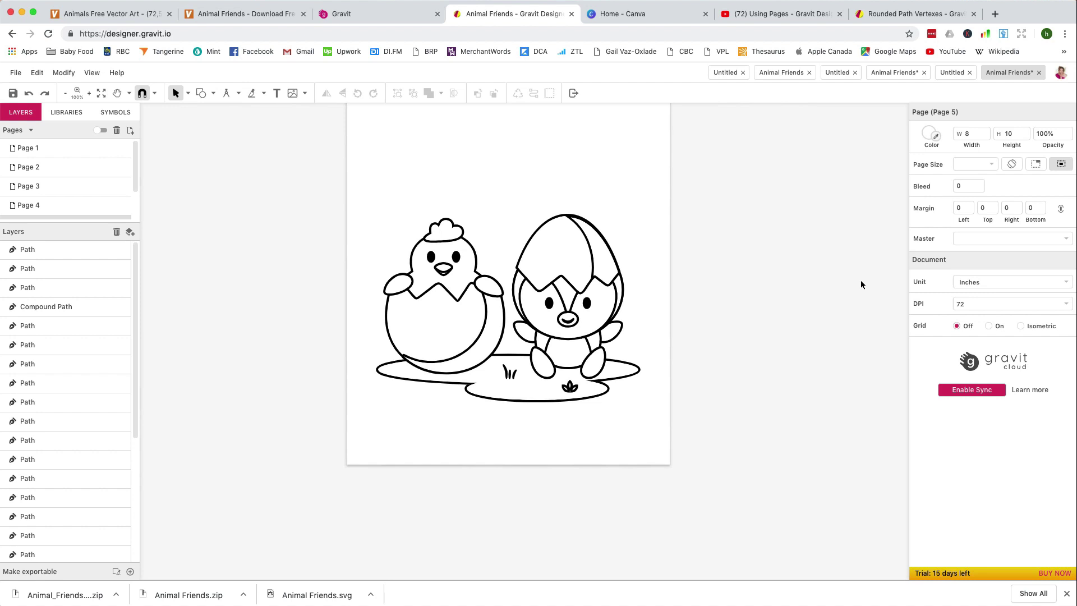
{"action": "left_click", "coordinate": [101, 97]}
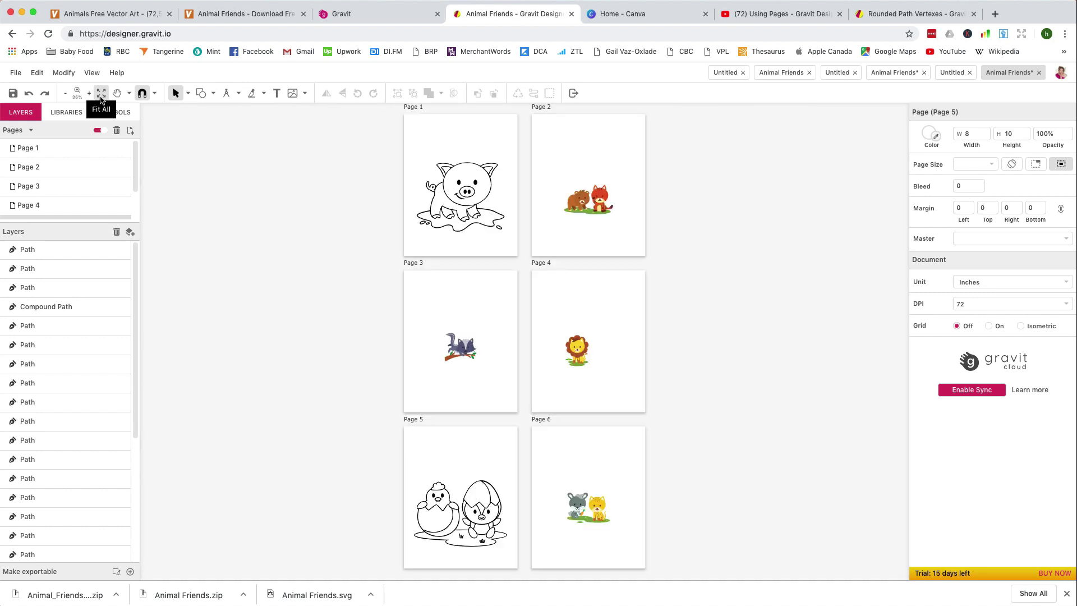
{"action": "left_click", "coordinate": [456, 132]}
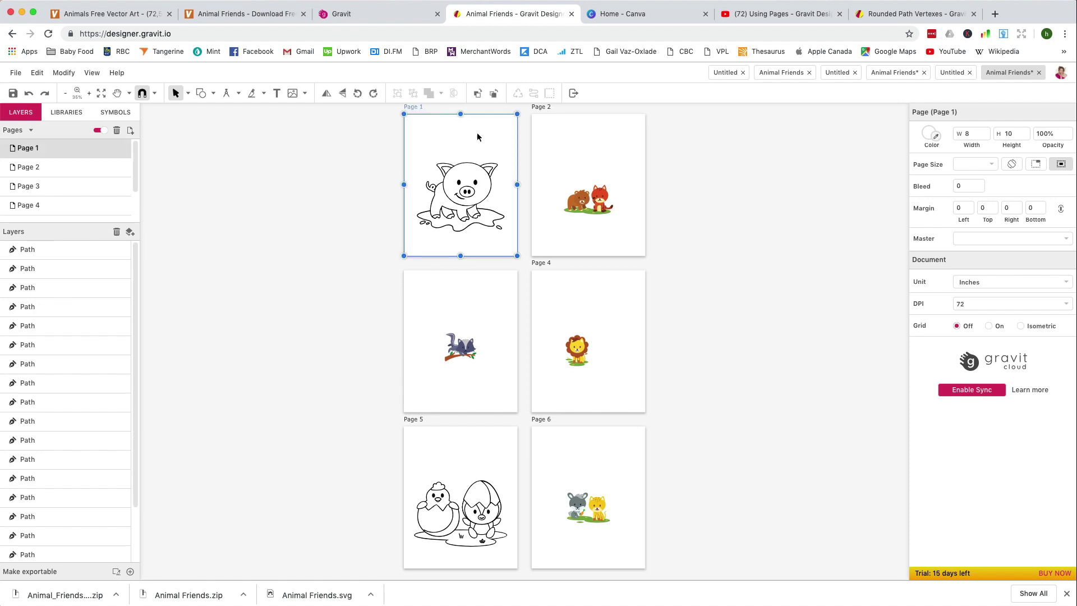
{"action": "left_click", "coordinate": [1036, 164]}
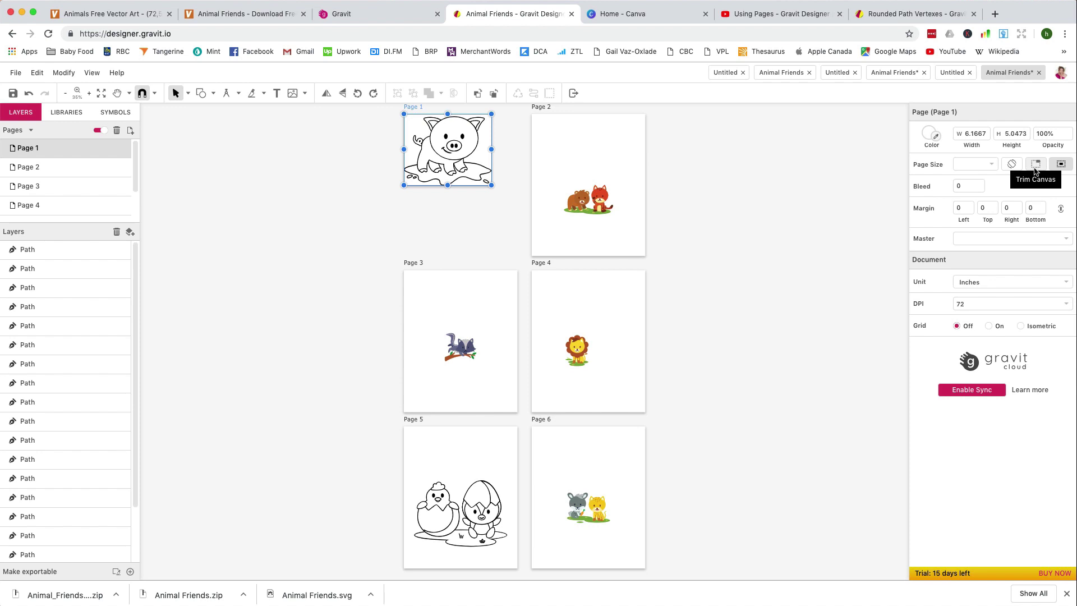
Trim Page 5's canvas to fit the chick and penguin drawing.
{"action": "left_click", "coordinate": [508, 559]}
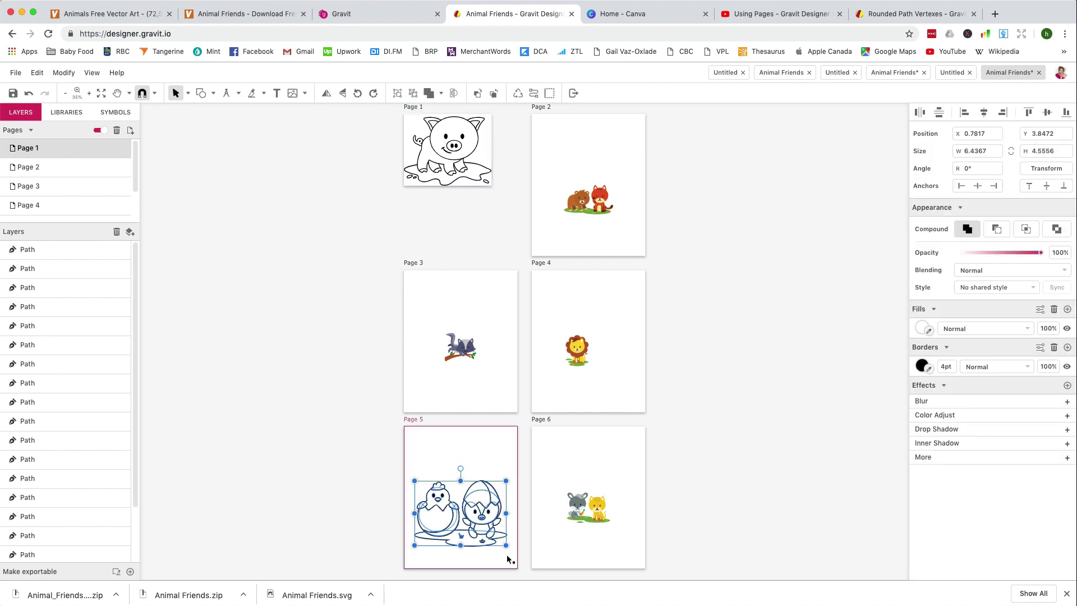
{"action": "left_click", "coordinate": [712, 409]}
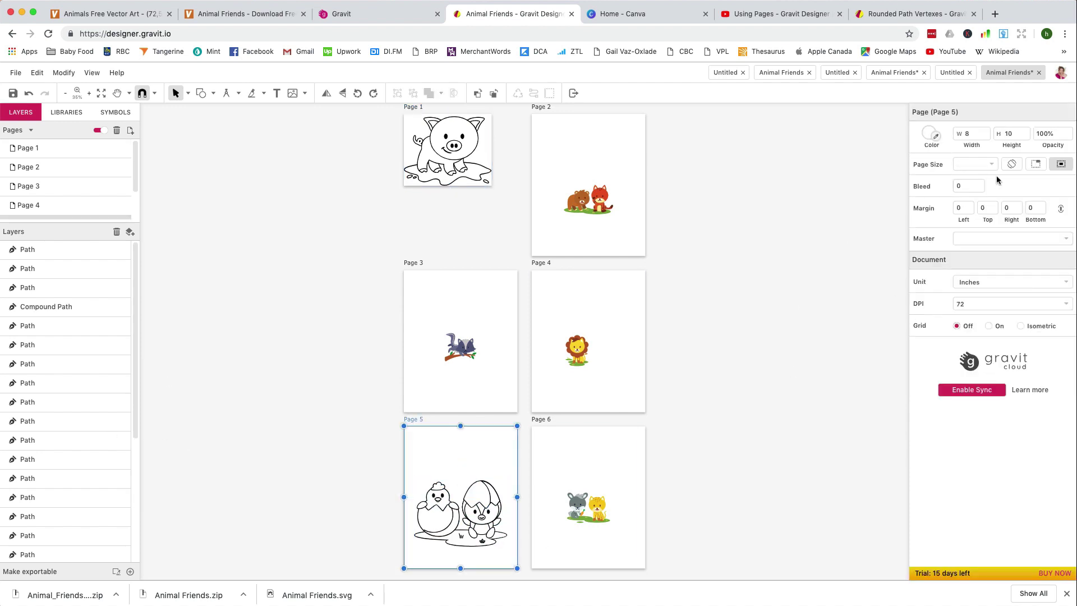
{"action": "left_click", "coordinate": [1036, 164]}
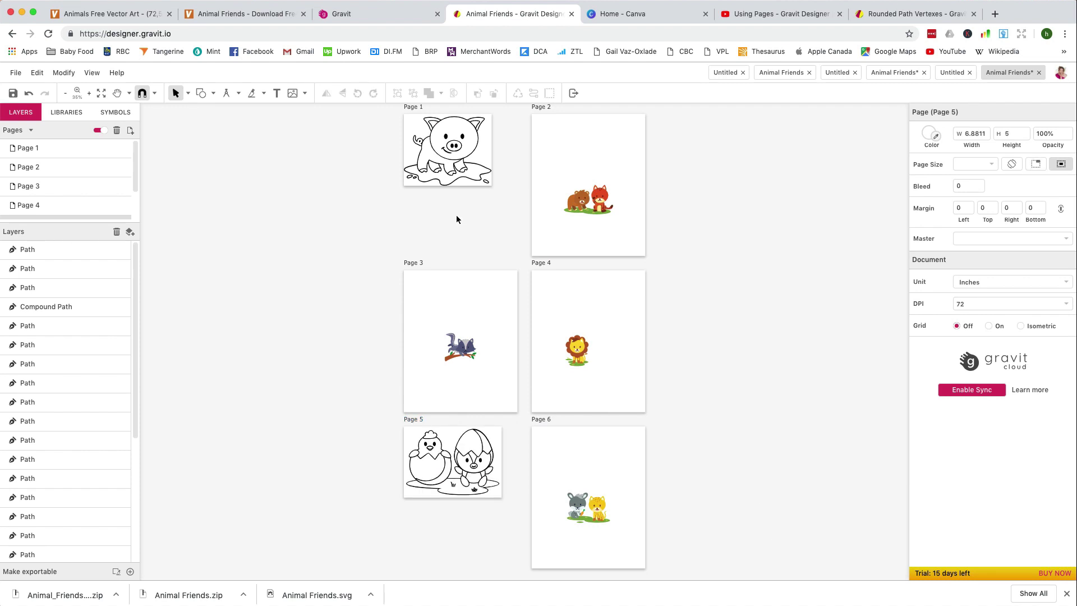
Rename Page 1, which holds the pig drawing, as Pig.
{"action": "scroll", "coordinate": [457, 219], "scroll_direction": "up", "scroll_amount": 1}
{"action": "left_click", "coordinate": [412, 149]}
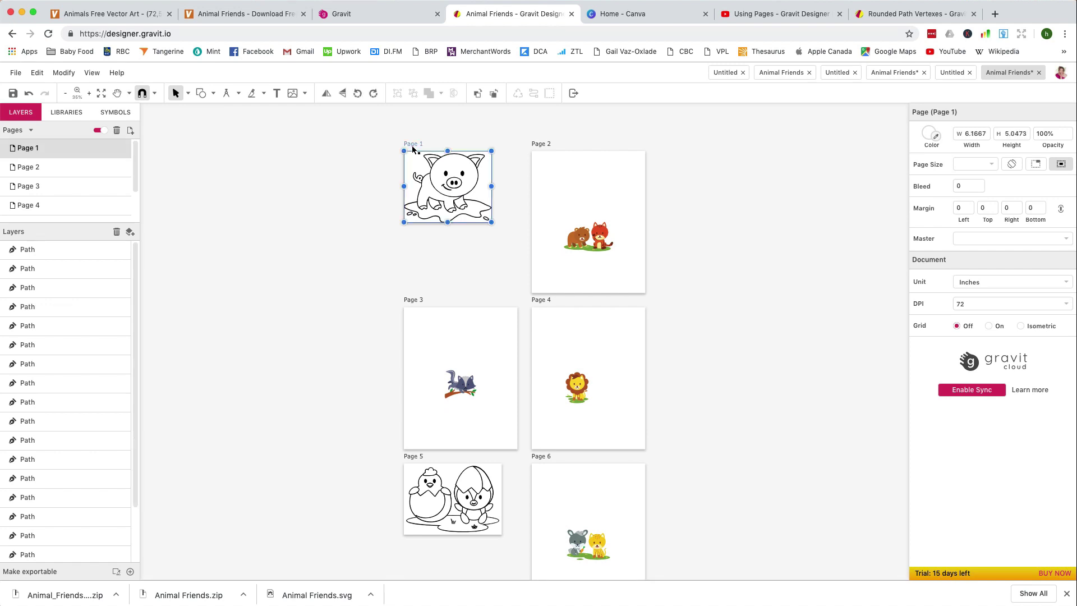
{"action": "double_click", "coordinate": [412, 145]}
{"action": "type", "text": "Pig"}
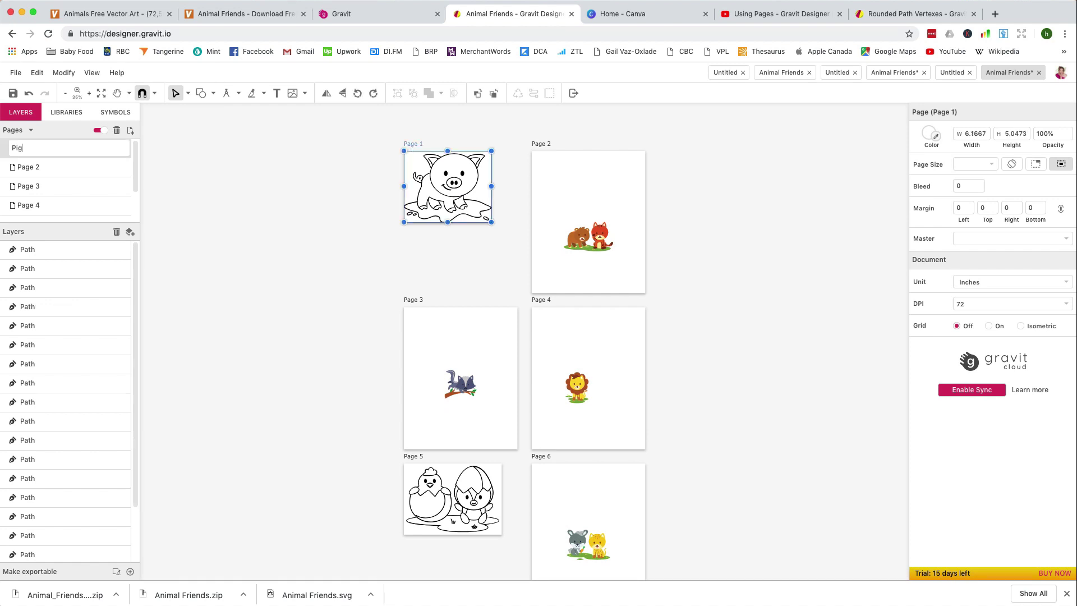
{"action": "key", "text": "Return"}
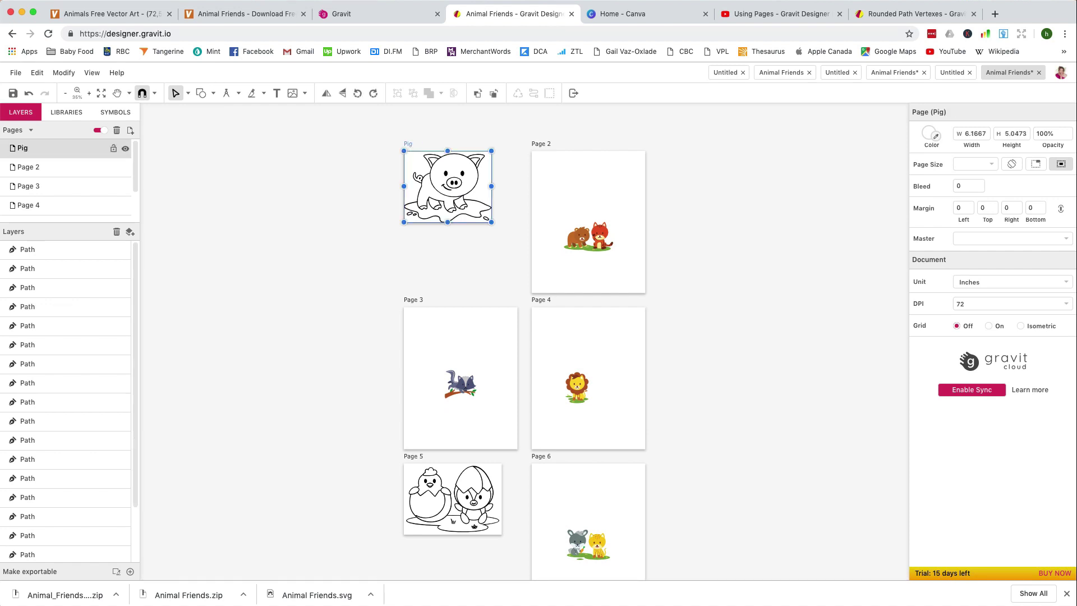
Rename Page 5, which holds the chick and penguin drawing, as Chicken.
{"action": "scroll", "coordinate": [90, 191], "scroll_direction": "down", "scroll_amount": 1}
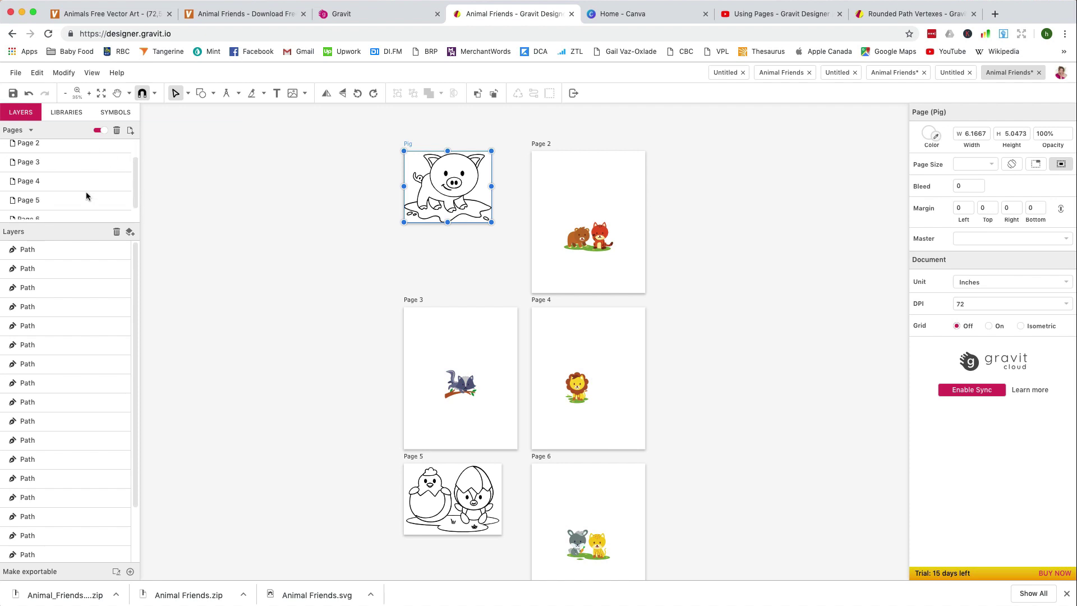
{"action": "left_click", "coordinate": [31, 202]}
{"action": "double_click", "coordinate": [31, 202]}
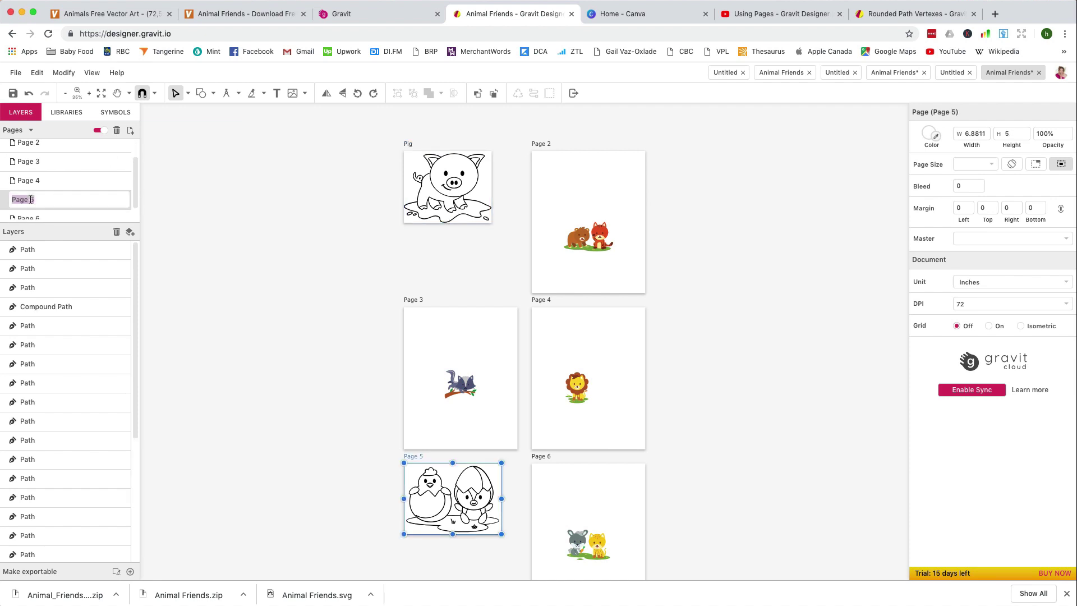
{"action": "type", "text": "Chicken"}
{"action": "key", "text": "Return"}
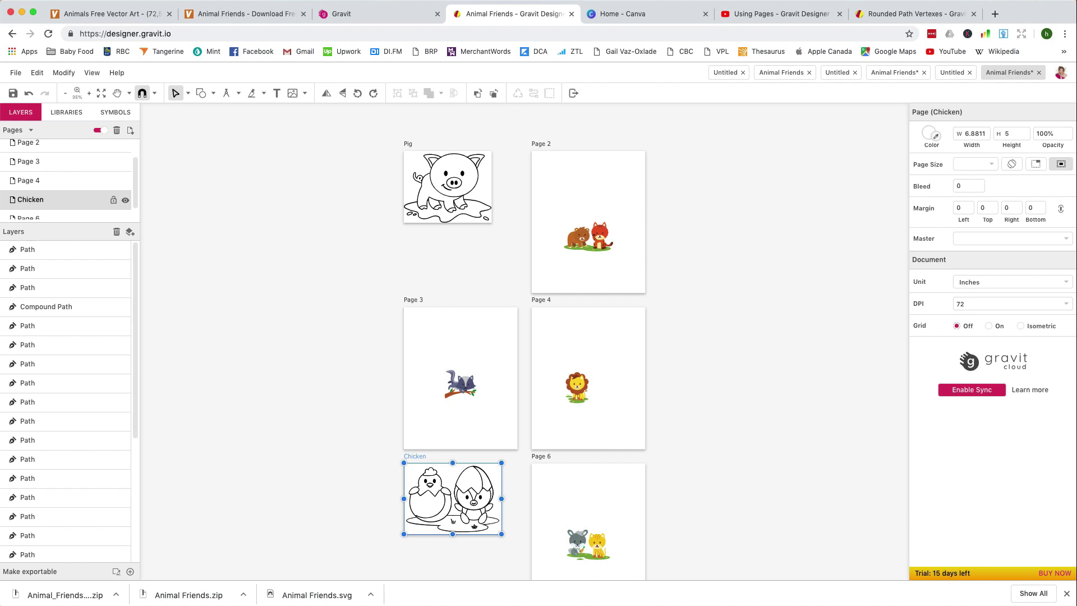
Export all six pages as JPEG images at 1x size, using the page color as background.
{"action": "left_click", "coordinate": [15, 73]}
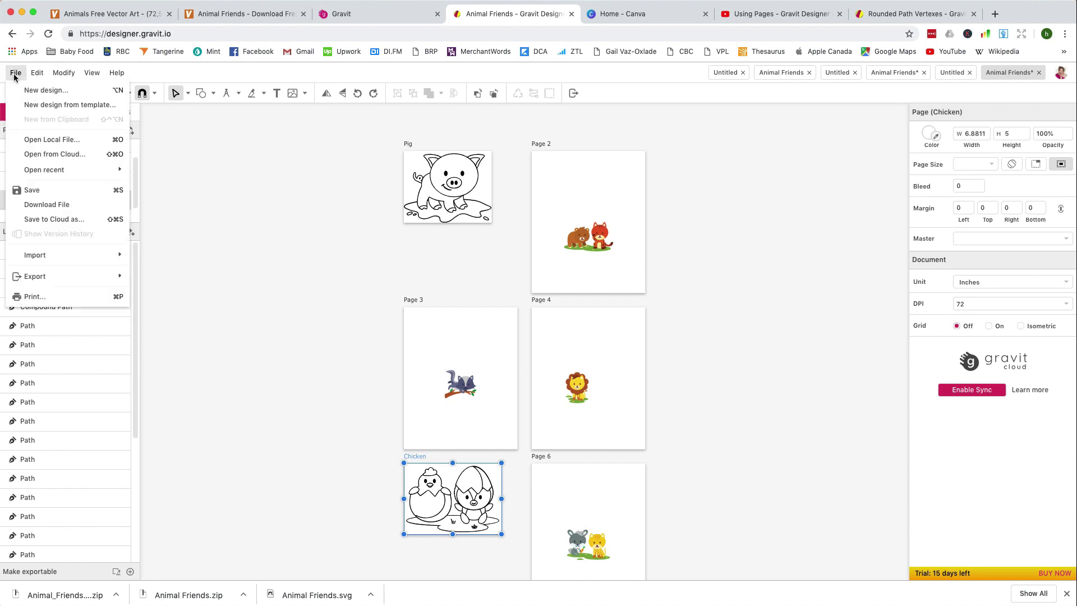
{"action": "mouse_move", "coordinate": [56, 276]}
{"action": "left_click", "coordinate": [202, 278]}
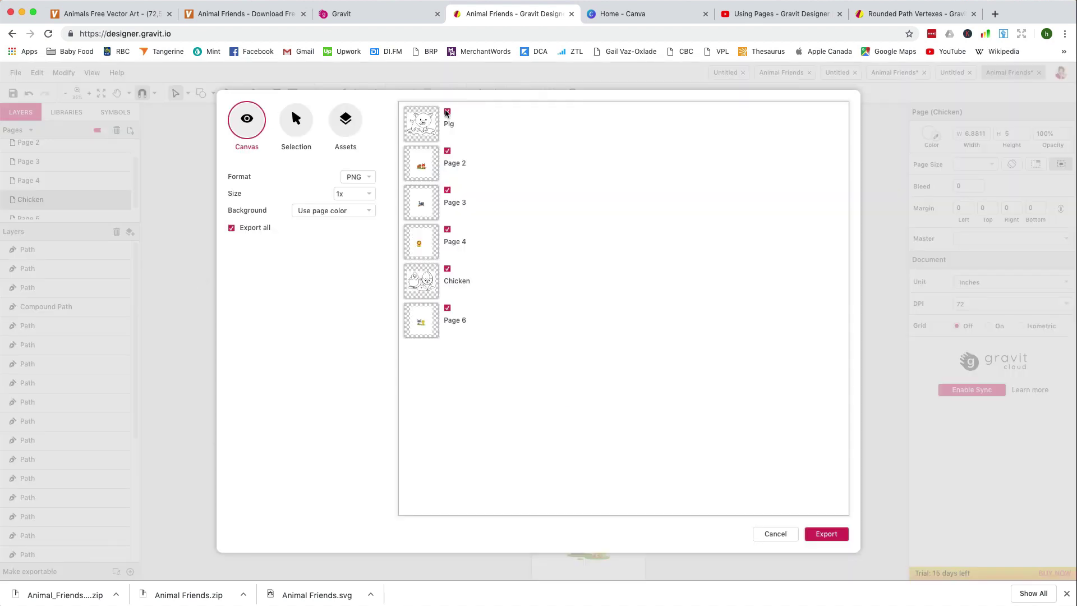
{"action": "left_click", "coordinate": [357, 177]}
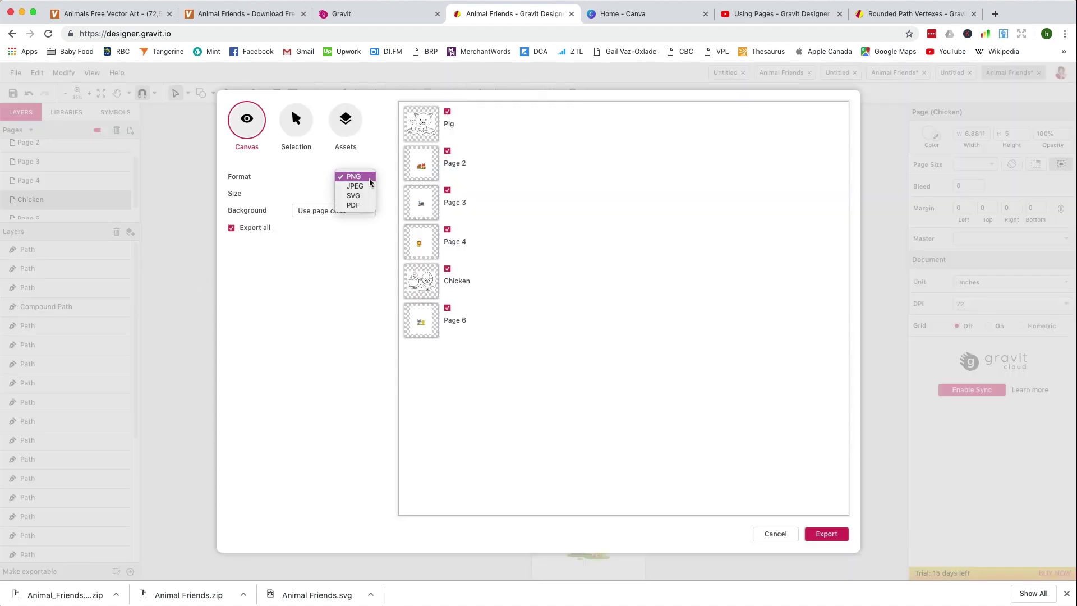
{"action": "left_click", "coordinate": [362, 186]}
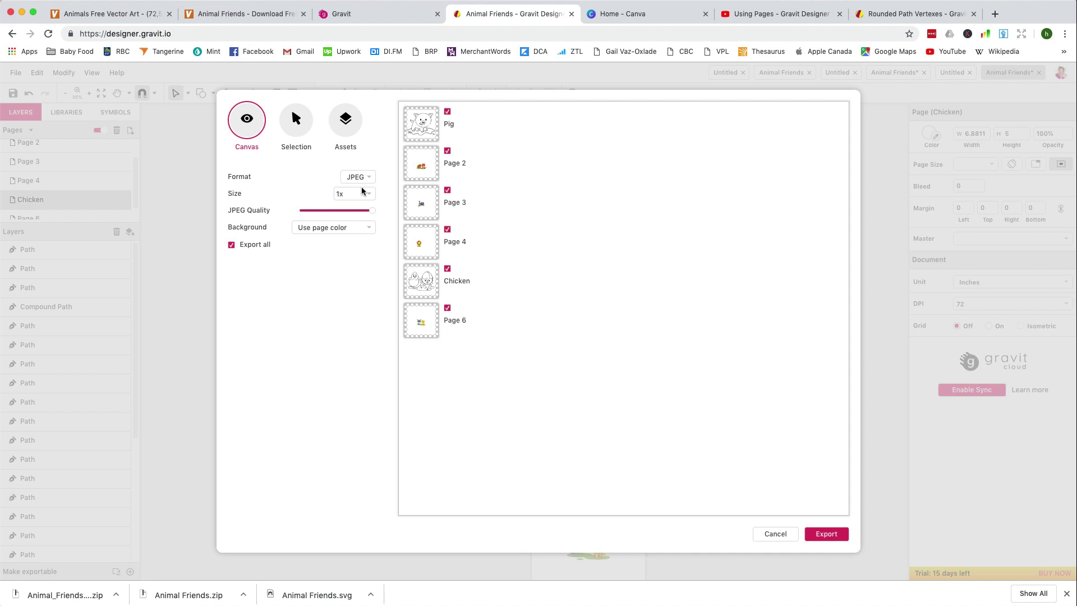
{"action": "left_click", "coordinate": [366, 179]}
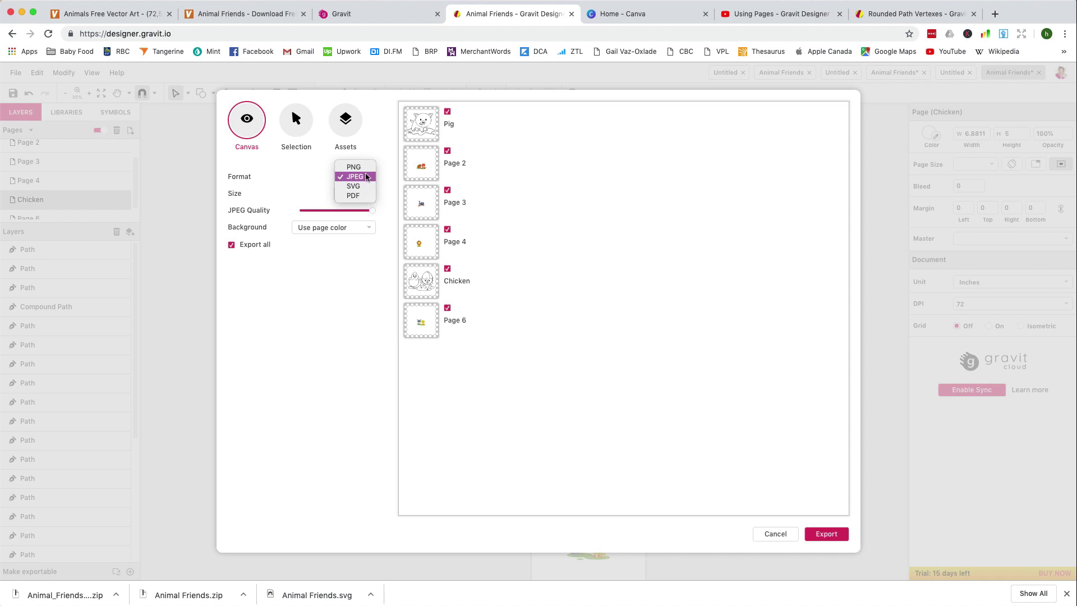
{"action": "left_click", "coordinate": [365, 179]}
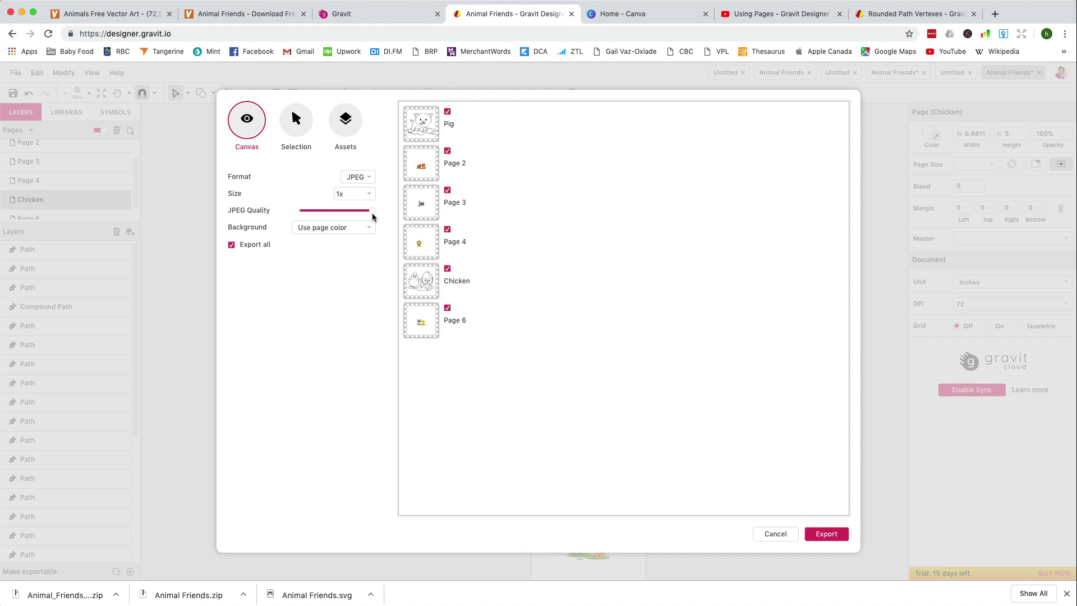
{"action": "left_click", "coordinate": [369, 228]}
{"action": "left_click", "coordinate": [370, 233]}
{"action": "left_click", "coordinate": [817, 540]}
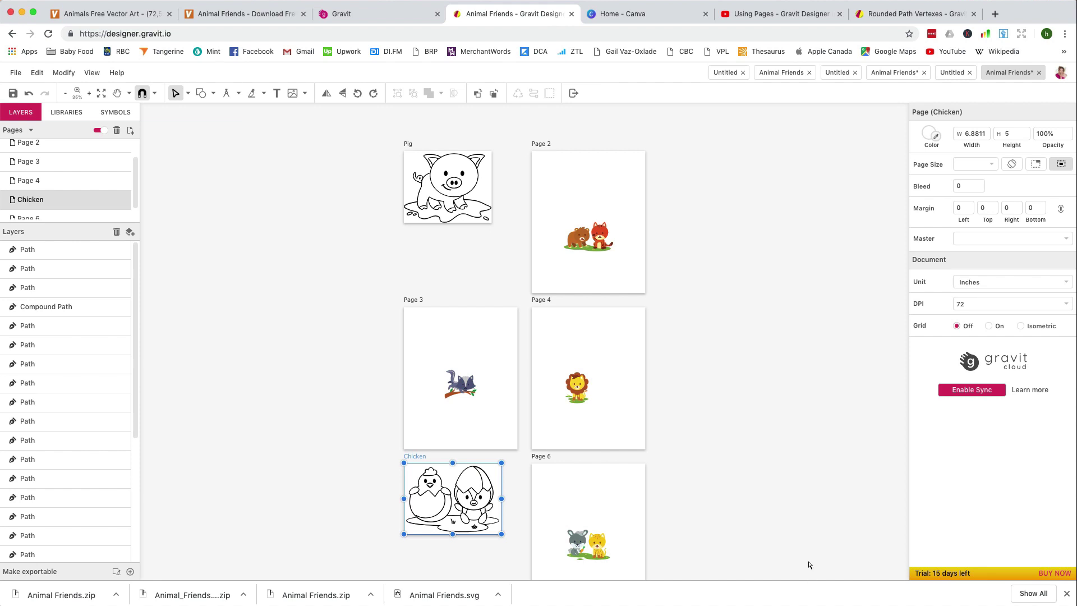
Switch to Canva and create a new design with custom dimensions of 8 x 10 inches.
{"action": "left_click", "coordinate": [655, 17]}
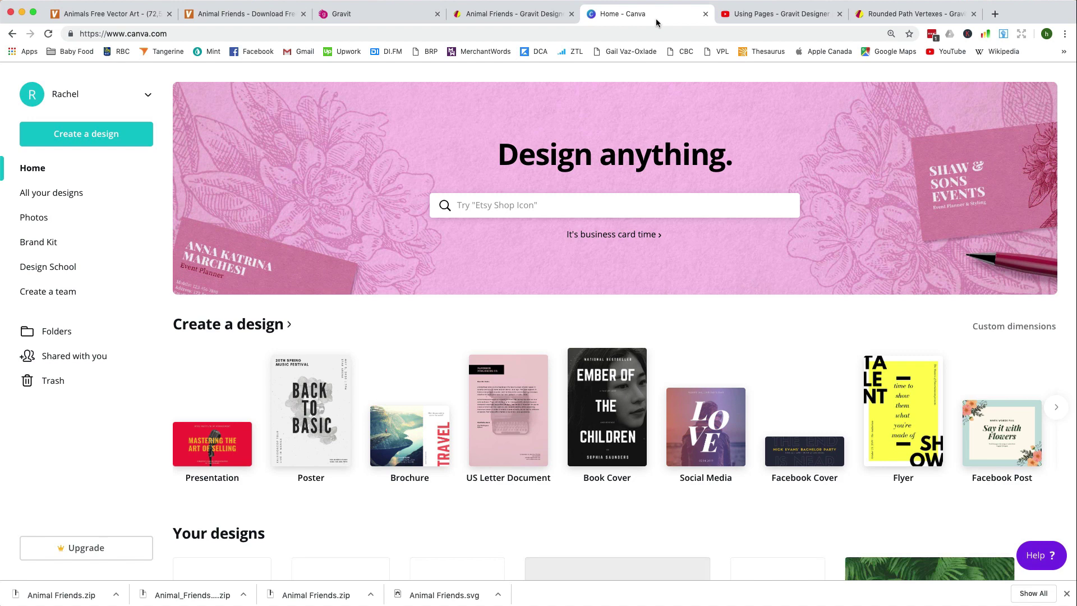
{"action": "left_click", "coordinate": [104, 139]}
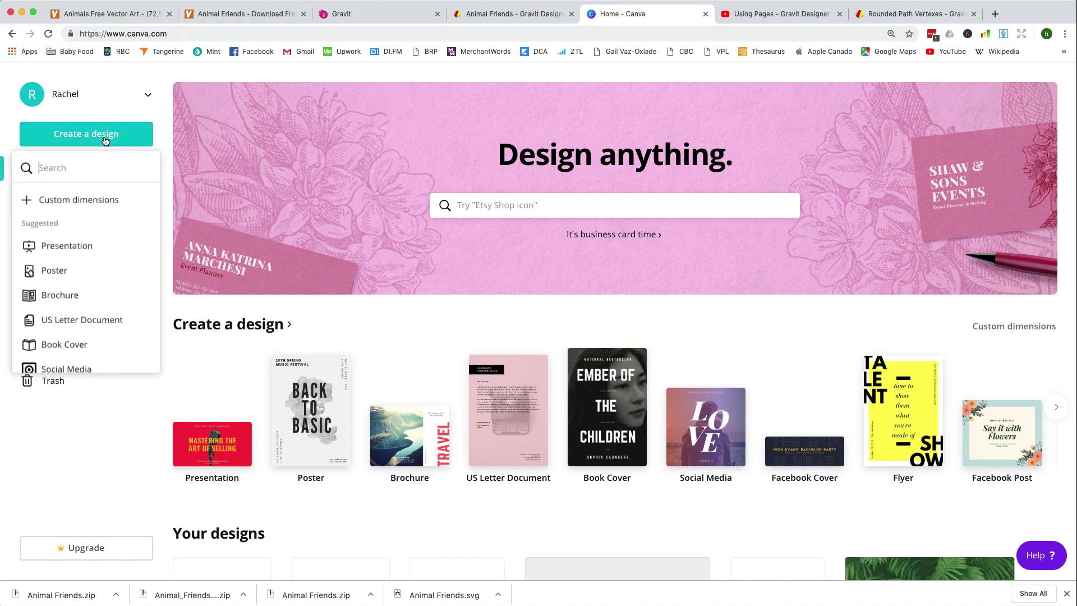
{"action": "left_click", "coordinate": [97, 205]}
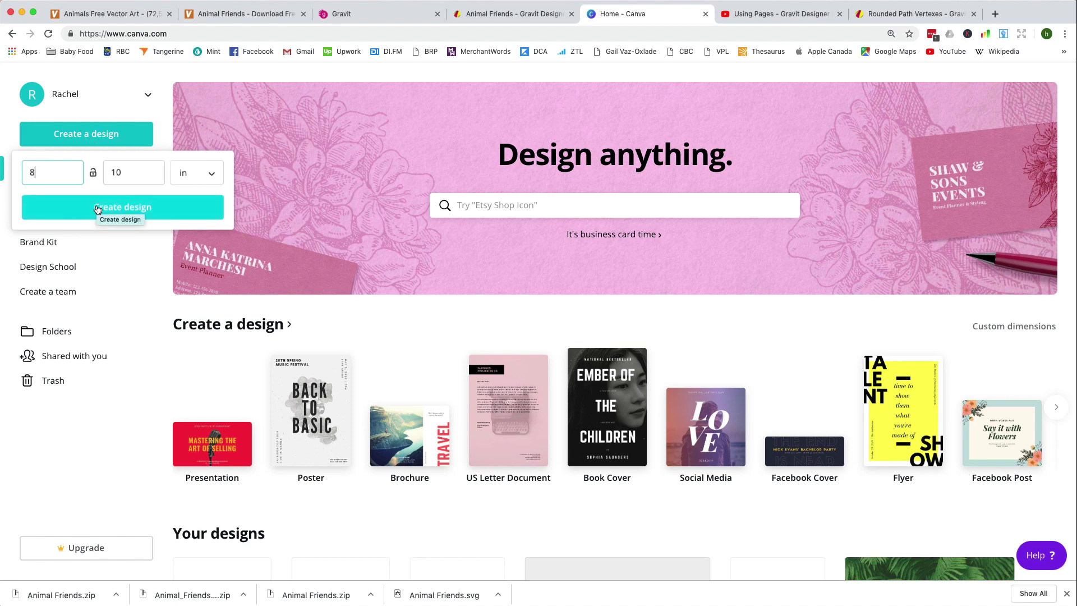
{"action": "left_click", "coordinate": [96, 208]}
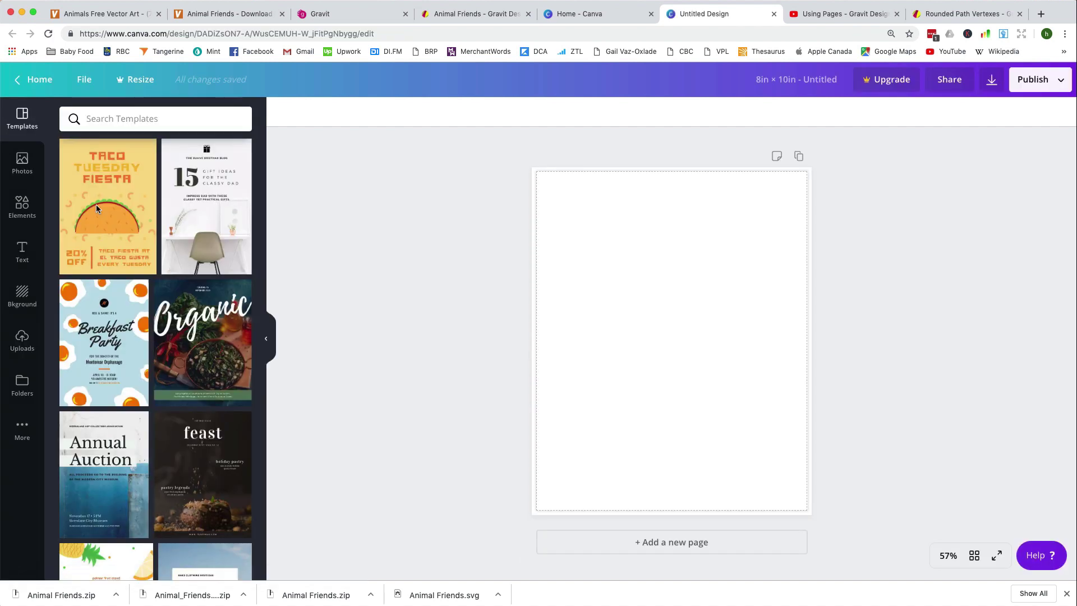
Upload the image Pig.jpg from the Animal Friends folder in Downloads to the design's uploads.
{"action": "left_click", "coordinate": [20, 345]}
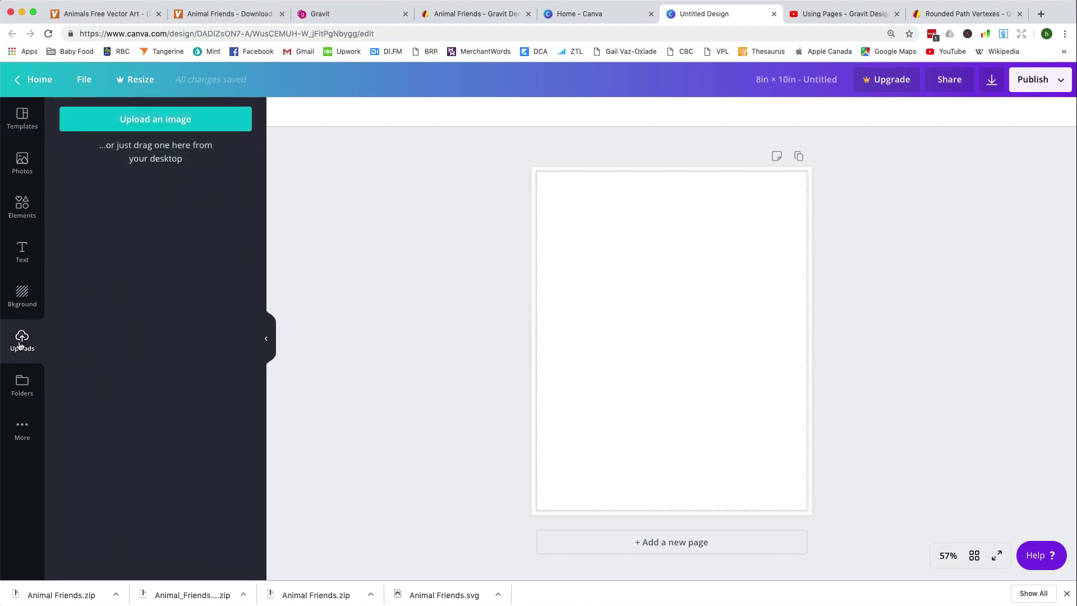
{"action": "left_click", "coordinate": [157, 124]}
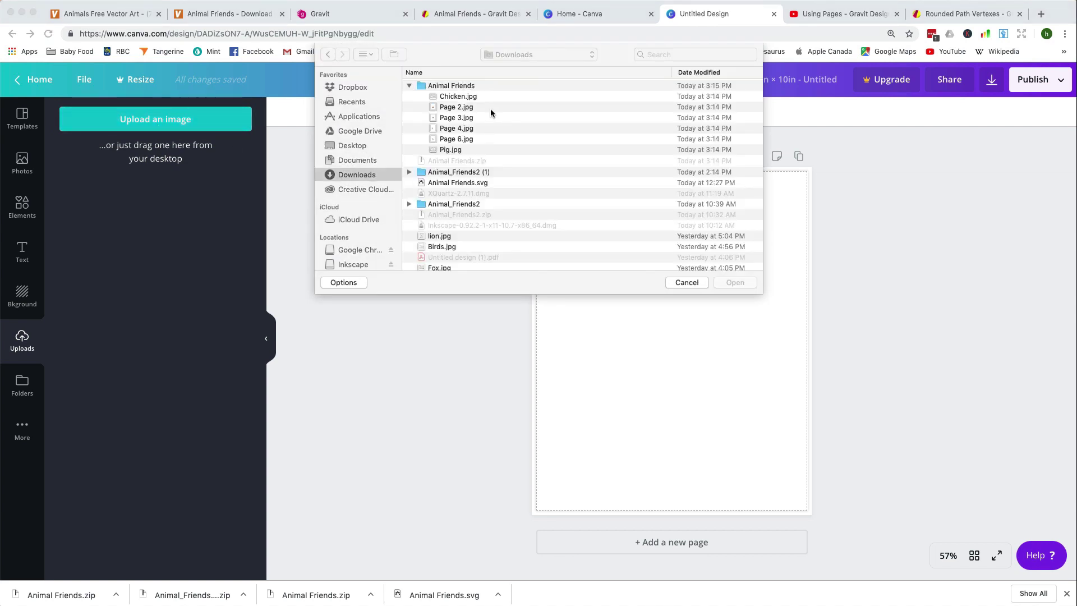
{"action": "left_click", "coordinate": [447, 149]}
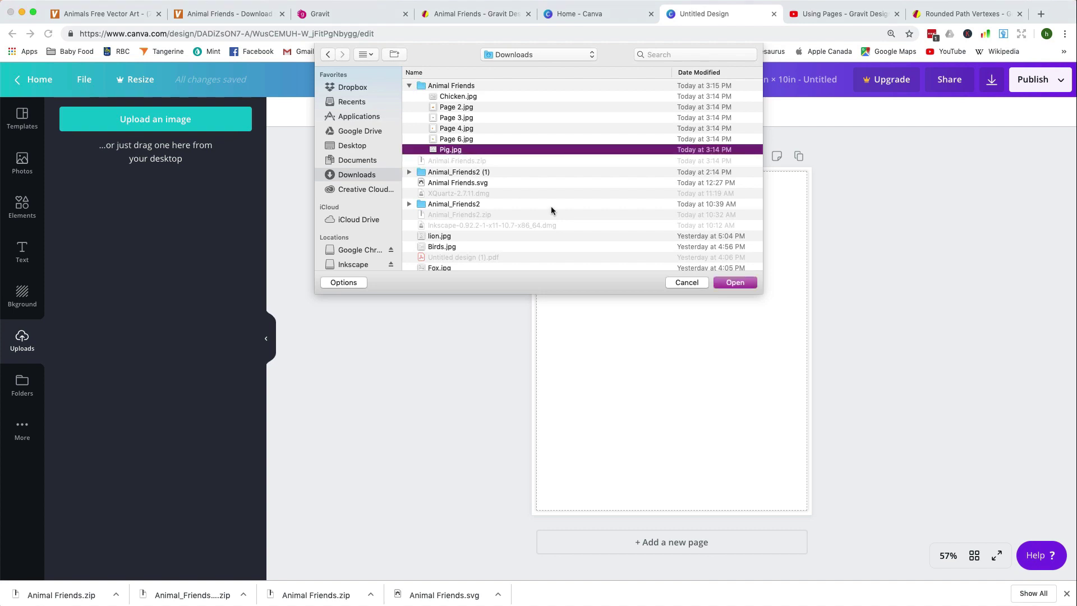
{"action": "left_click", "coordinate": [726, 283]}
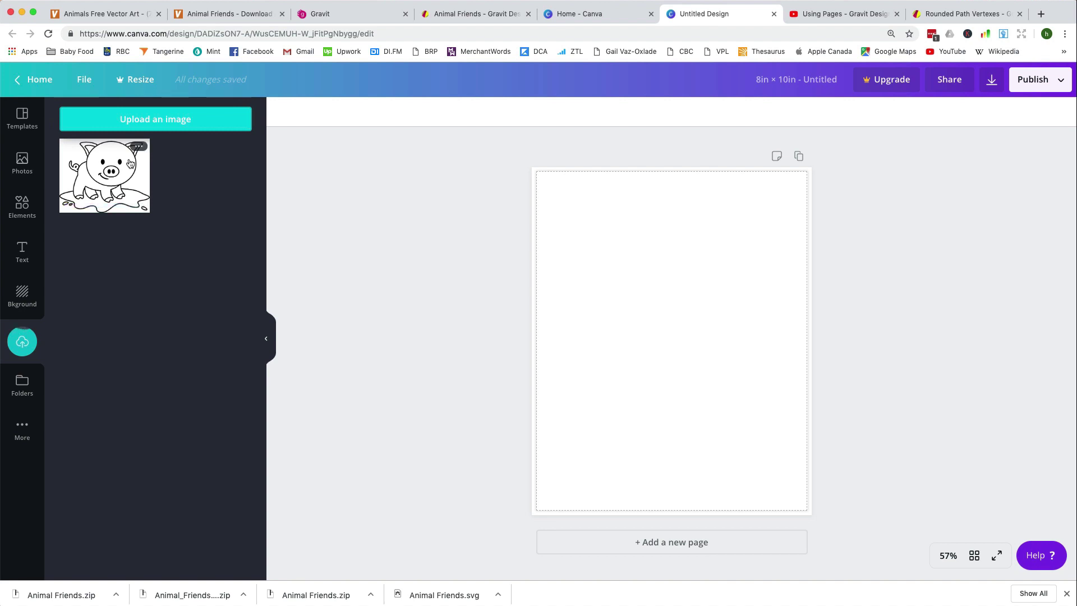
Place the uploaded pig drawing on the first page and centre it horizontally and vertically.
{"action": "left_click_drag", "start_coordinate": [126, 172], "coordinate": [605, 271]}
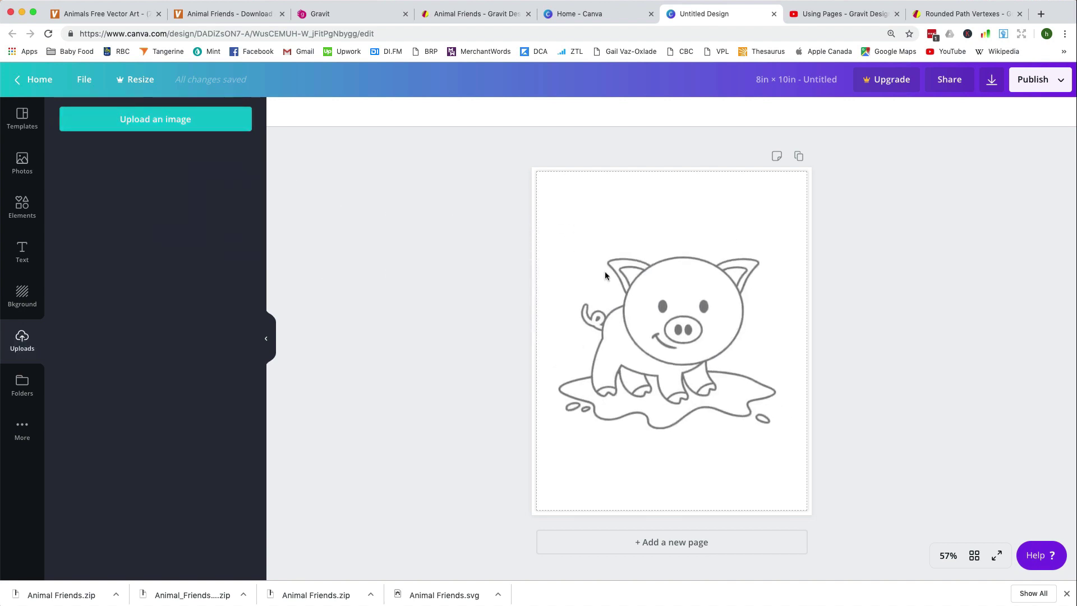
{"action": "left_click_drag", "start_coordinate": [658, 348], "coordinate": [662, 349]}
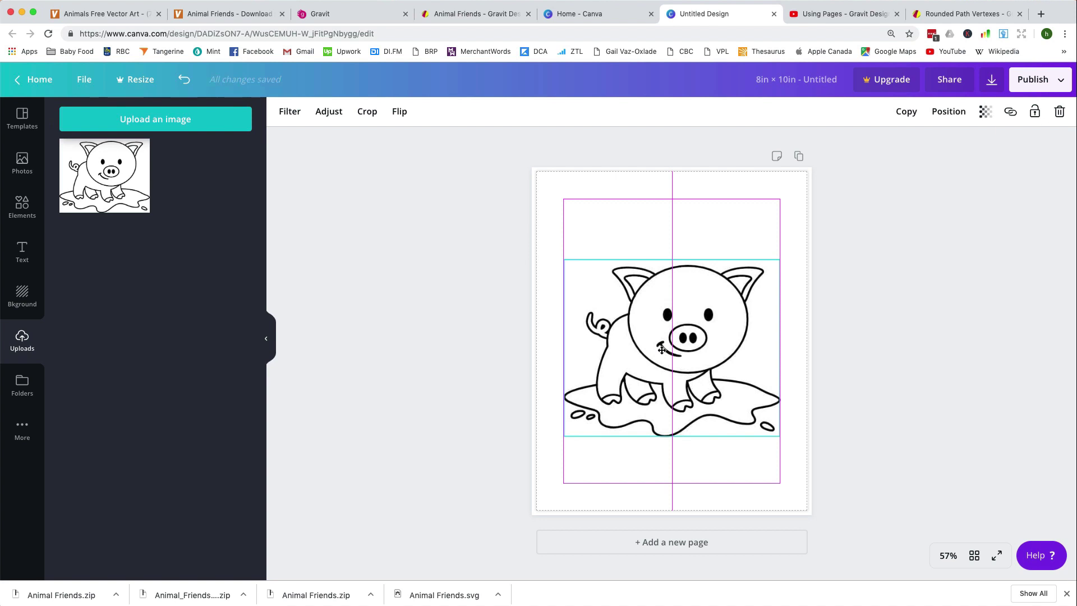
{"action": "left_click_drag", "start_coordinate": [662, 349], "coordinate": [660, 341]}
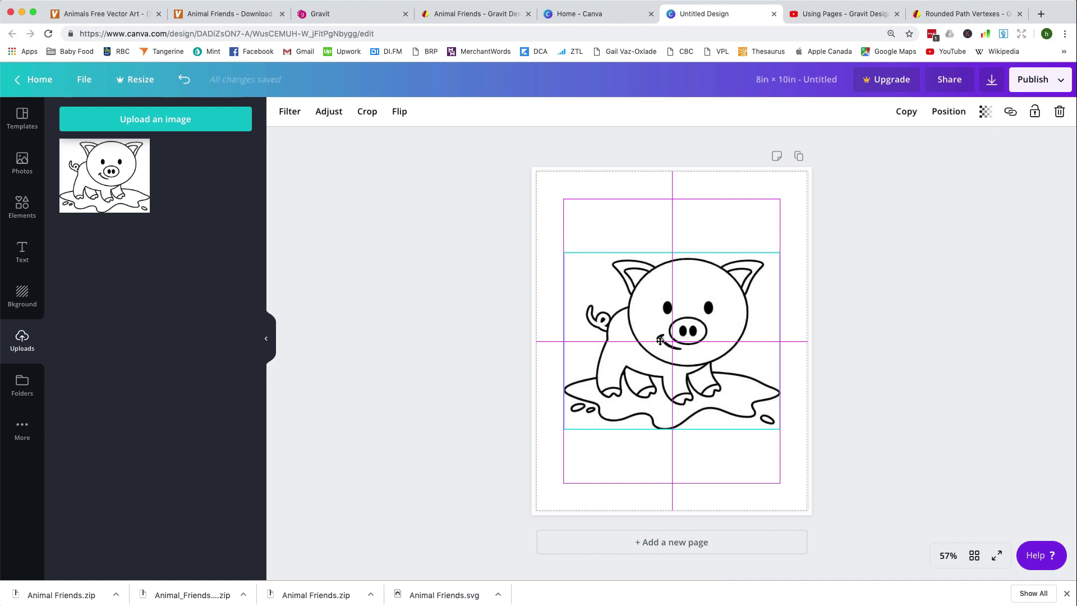
{"action": "left_click_drag", "start_coordinate": [661, 341], "coordinate": [660, 341]}
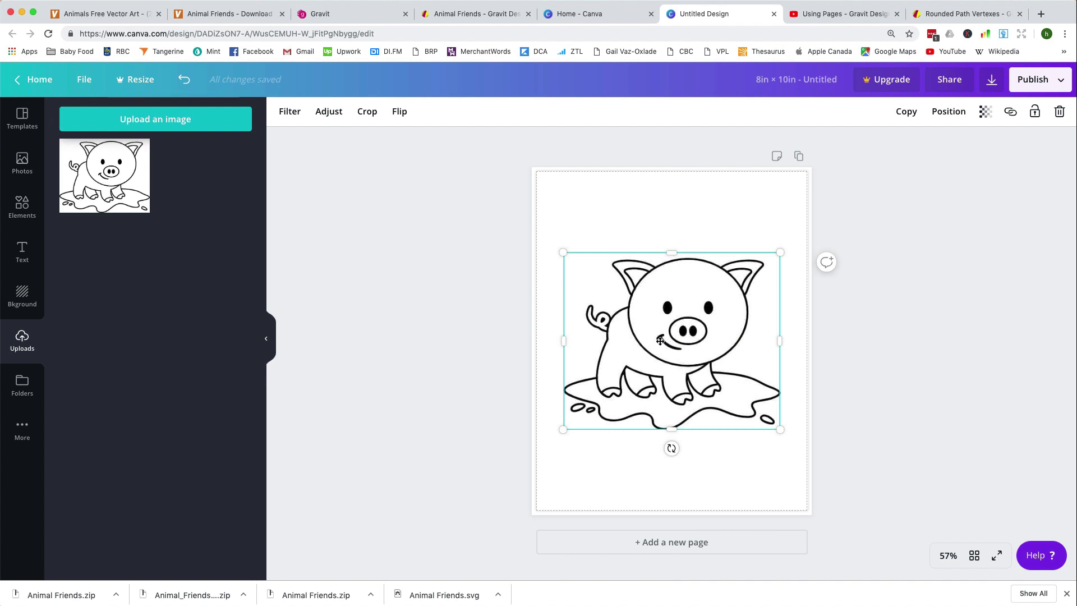
Add a second page to the design and upload Chicken.jpg from the Animal Friends folder.
{"action": "left_click", "coordinate": [698, 547]}
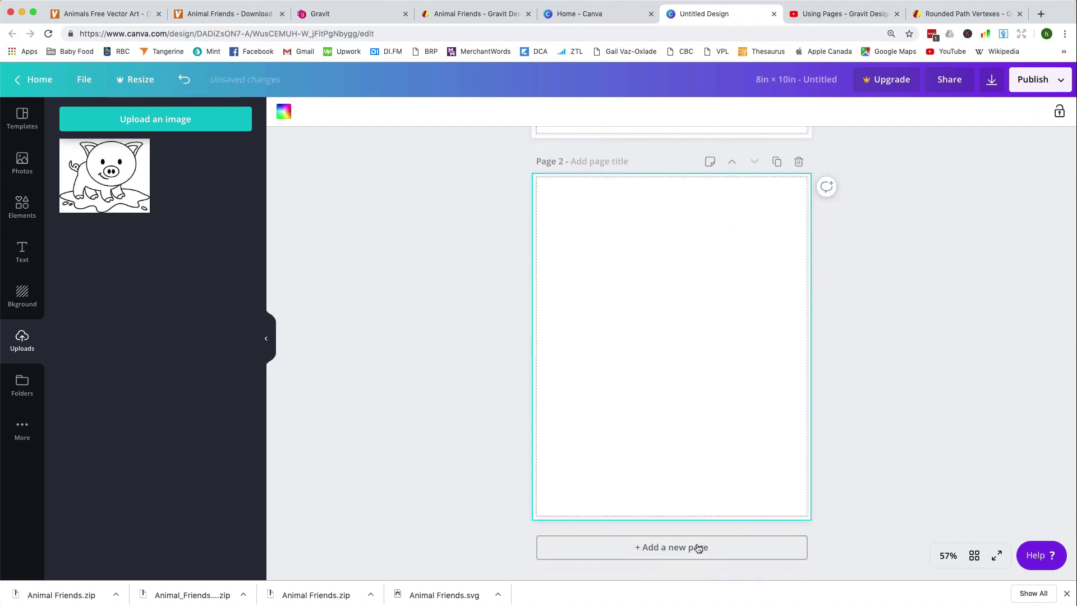
{"action": "left_click", "coordinate": [154, 120]}
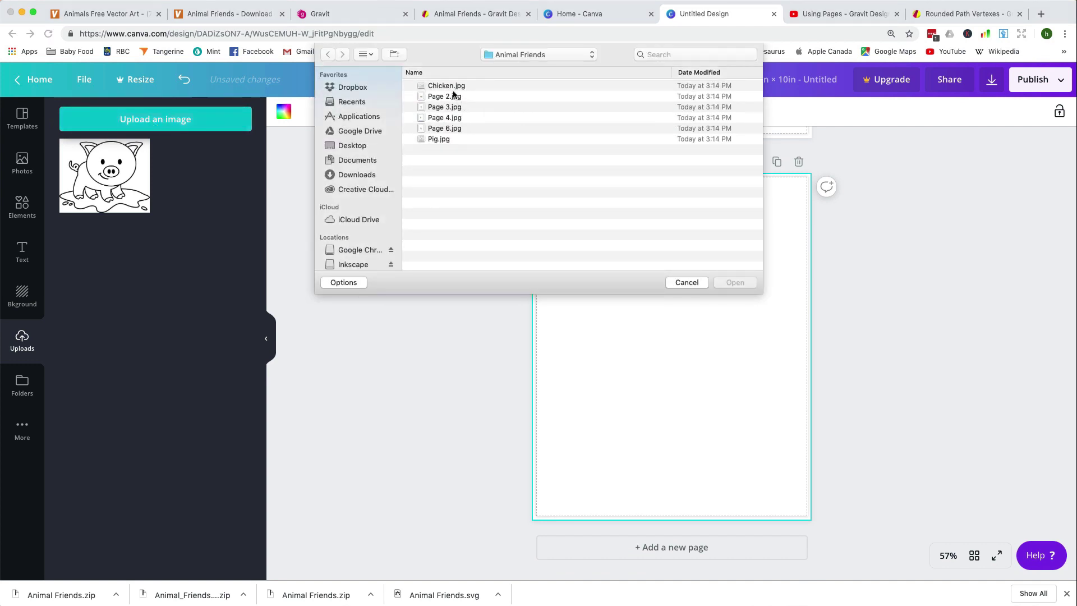
{"action": "left_click", "coordinate": [453, 89]}
{"action": "left_click", "coordinate": [726, 284]}
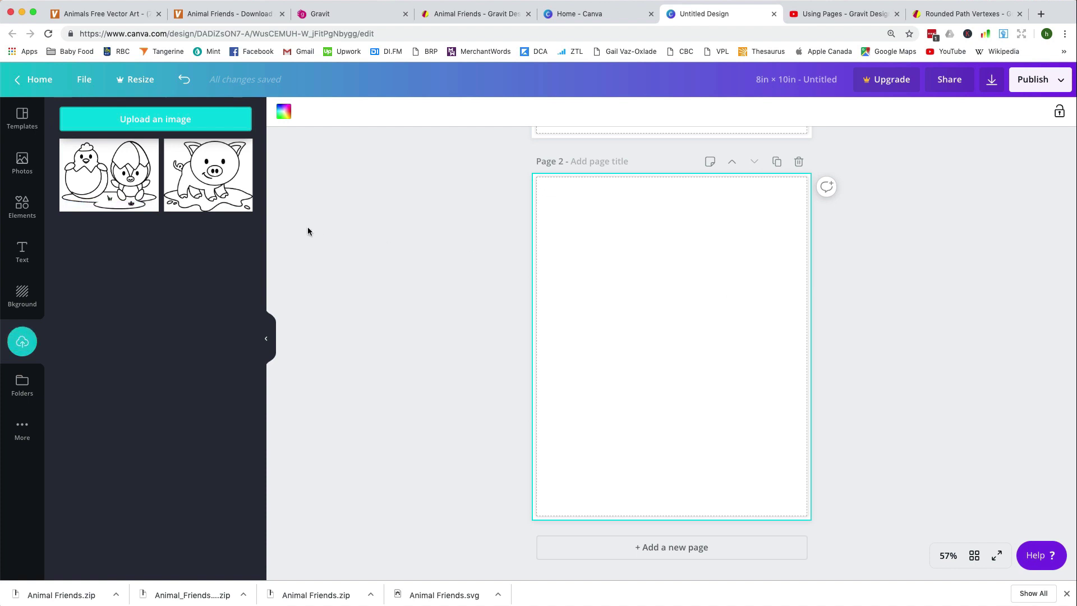
Place the chick and penguin drawing on page 2 and centre it on the page.
{"action": "left_click_drag", "start_coordinate": [112, 174], "coordinate": [611, 321]}
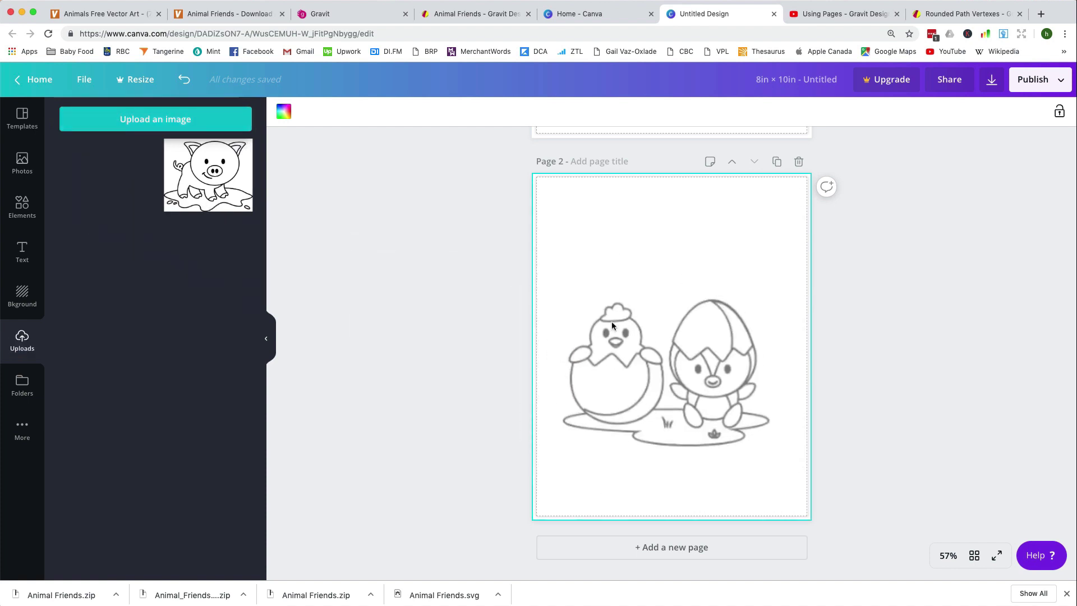
{"action": "left_click_drag", "start_coordinate": [709, 373], "coordinate": [710, 348]}
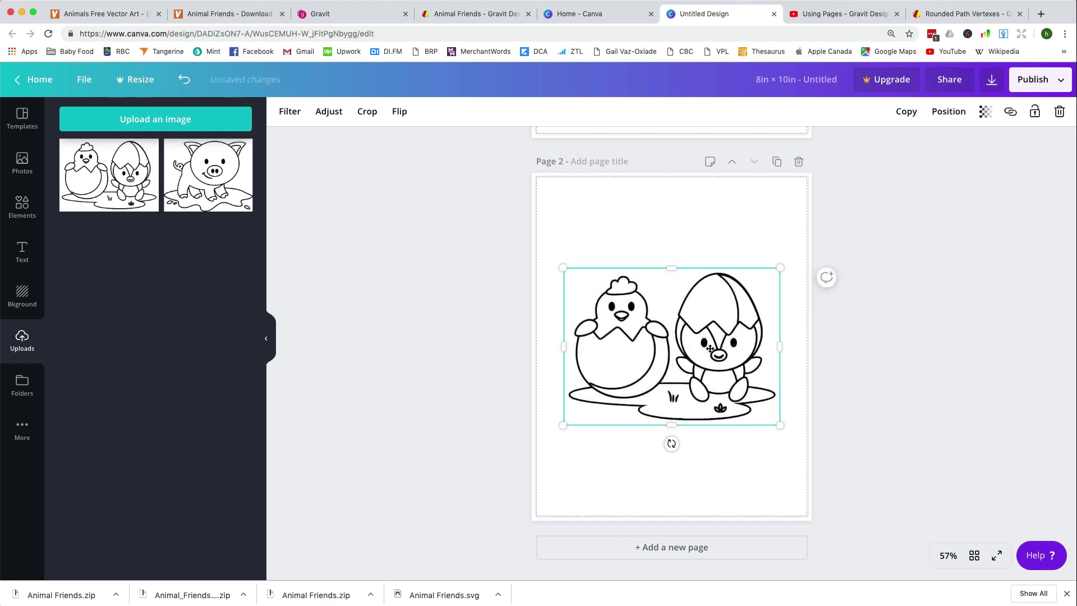
{"action": "left_click", "coordinate": [640, 468]}
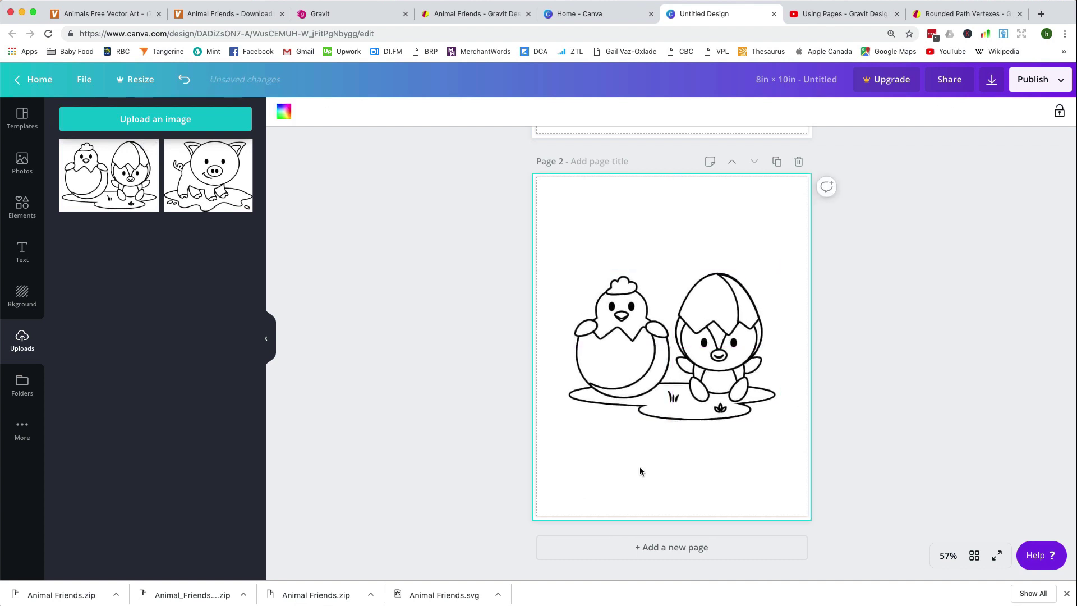
Upload Page 2.jpg, Page 3.jpg, Page 4.jpg and Page 6.jpg together from the Animal Friends folder.
{"action": "left_click", "coordinate": [166, 120]}
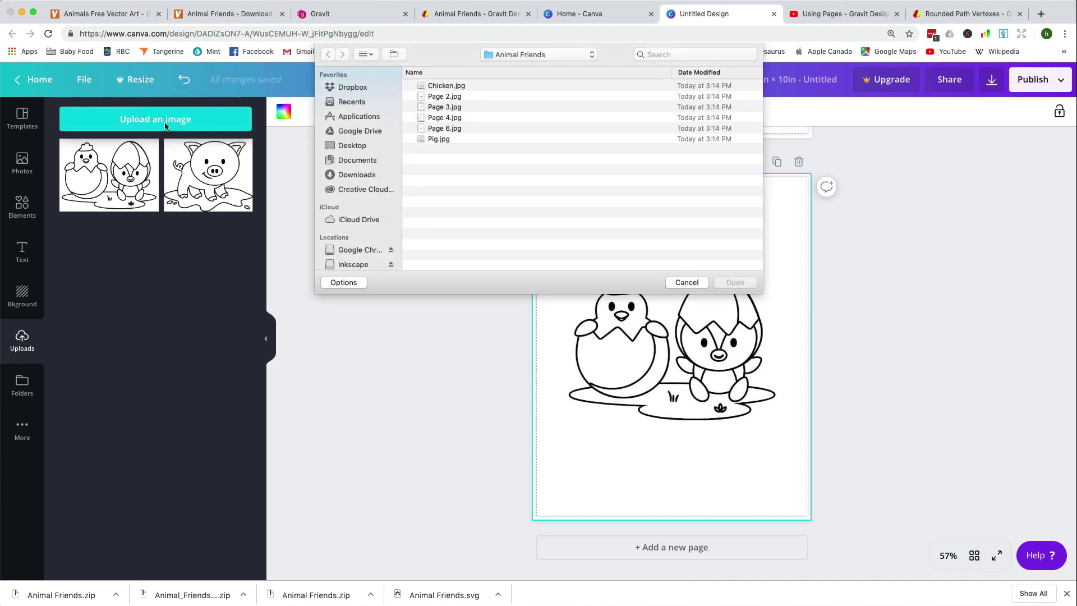
{"action": "left_click", "coordinate": [444, 88]}
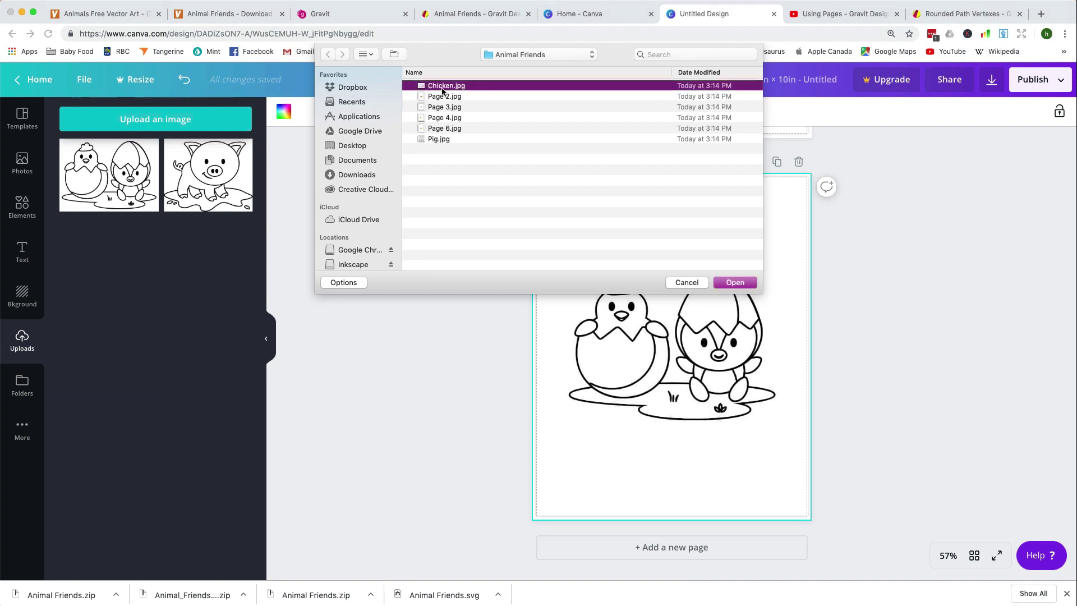
{"action": "left_click", "coordinate": [441, 98]}
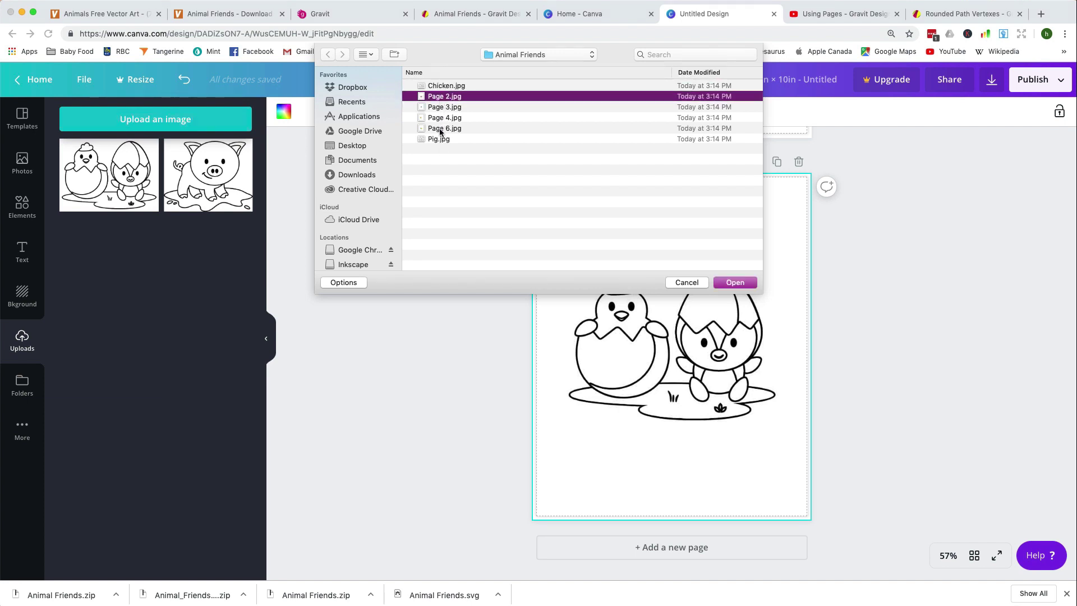
{"action": "left_click", "coordinate": [440, 130], "text": "shift"}
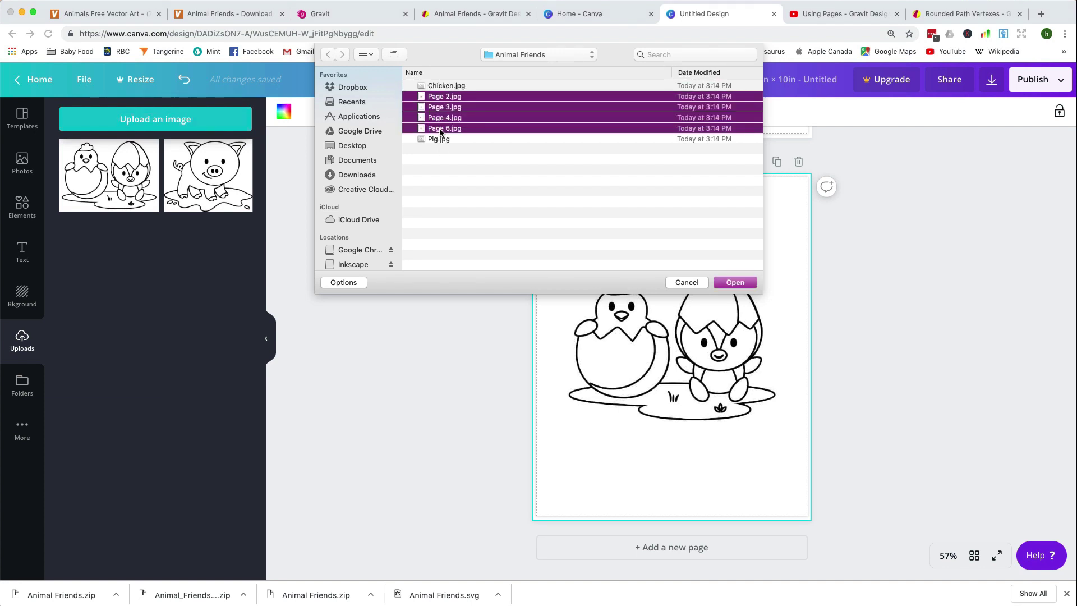
{"action": "left_click", "coordinate": [742, 282]}
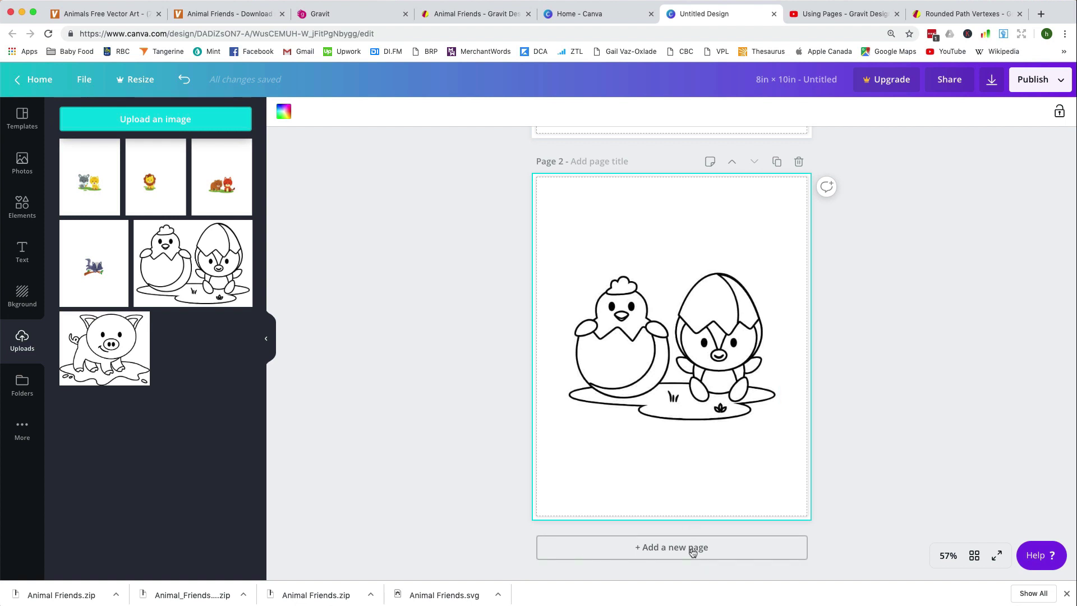
Add a new blank page and move it ahead of the pig and chick pages as page 1.
{"action": "scroll", "coordinate": [869, 355], "scroll_direction": "up", "scroll_amount": 6}
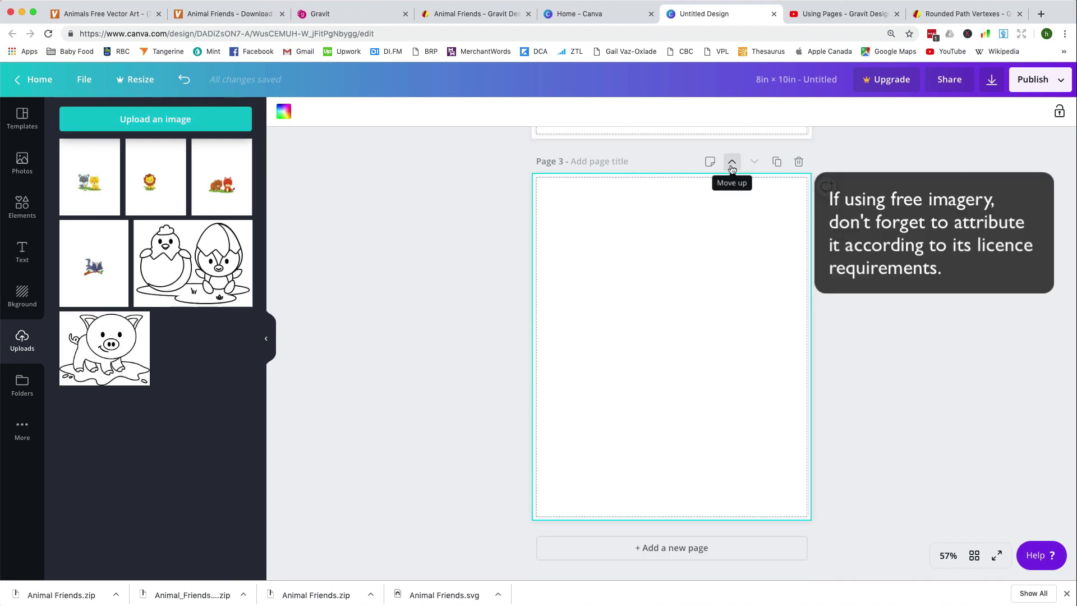
{"action": "left_click", "coordinate": [732, 167]}
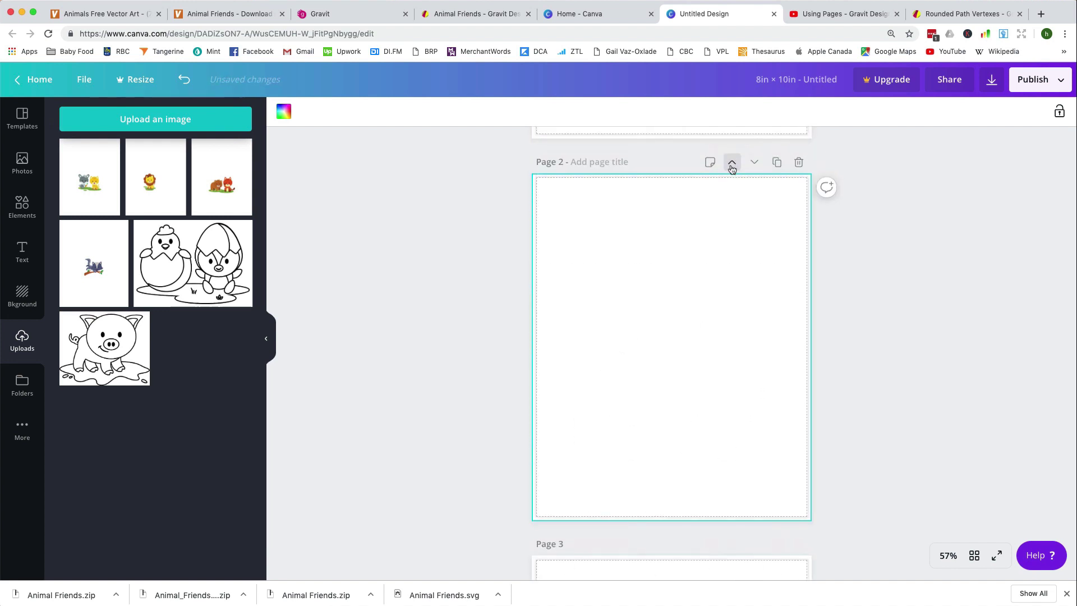
{"action": "left_click", "coordinate": [730, 164]}
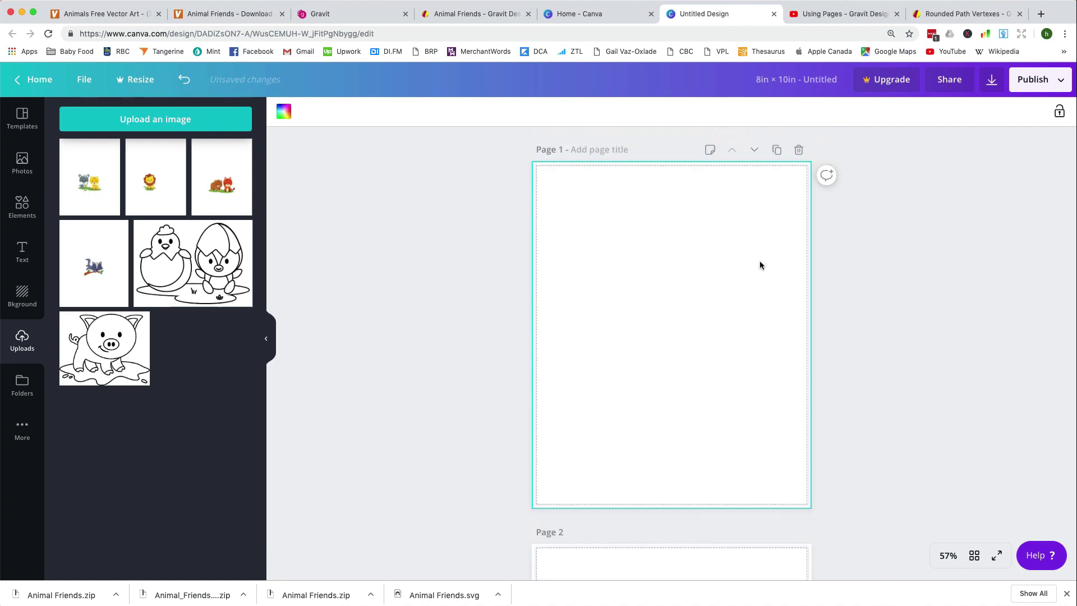
Add the "welcome little one!" text template to the blank first page.
{"action": "left_click", "coordinate": [21, 252]}
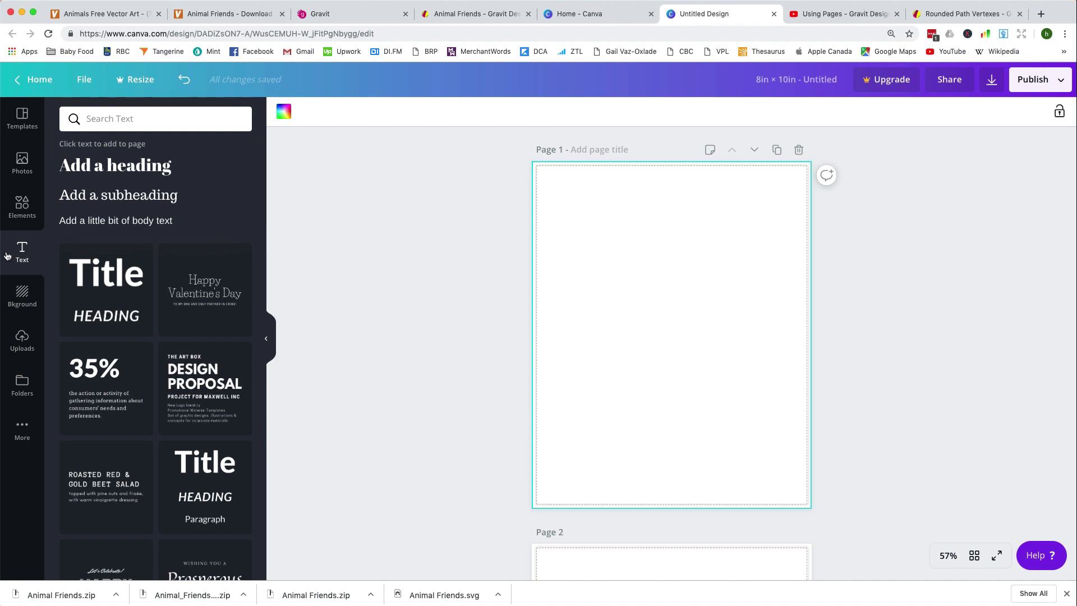
{"action": "scroll", "coordinate": [117, 357], "scroll_direction": "down", "scroll_amount": 5}
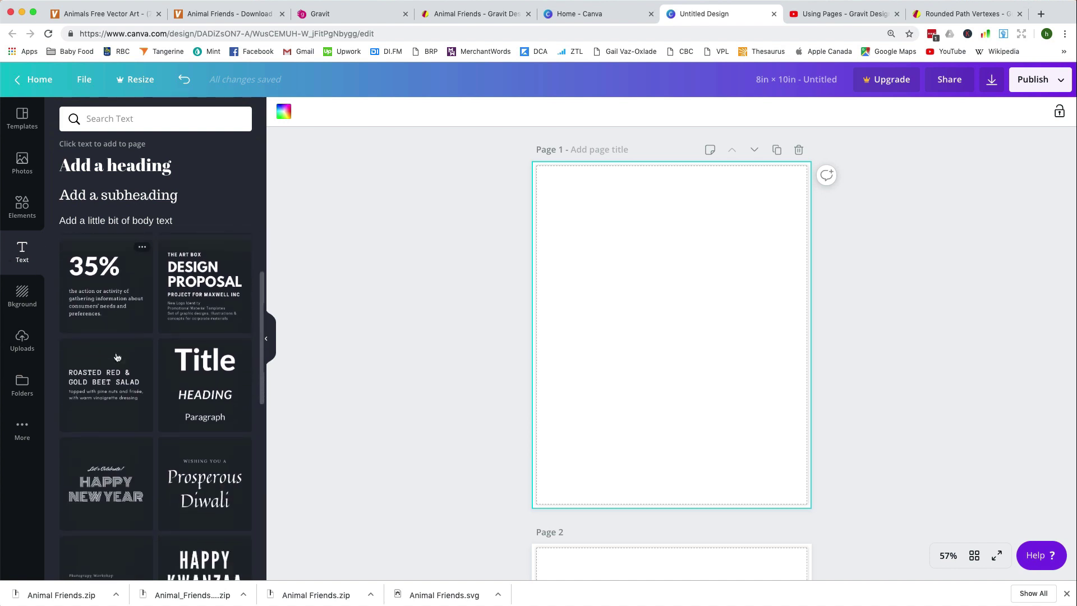
{"action": "scroll", "coordinate": [116, 356], "scroll_direction": "down", "scroll_amount": 1}
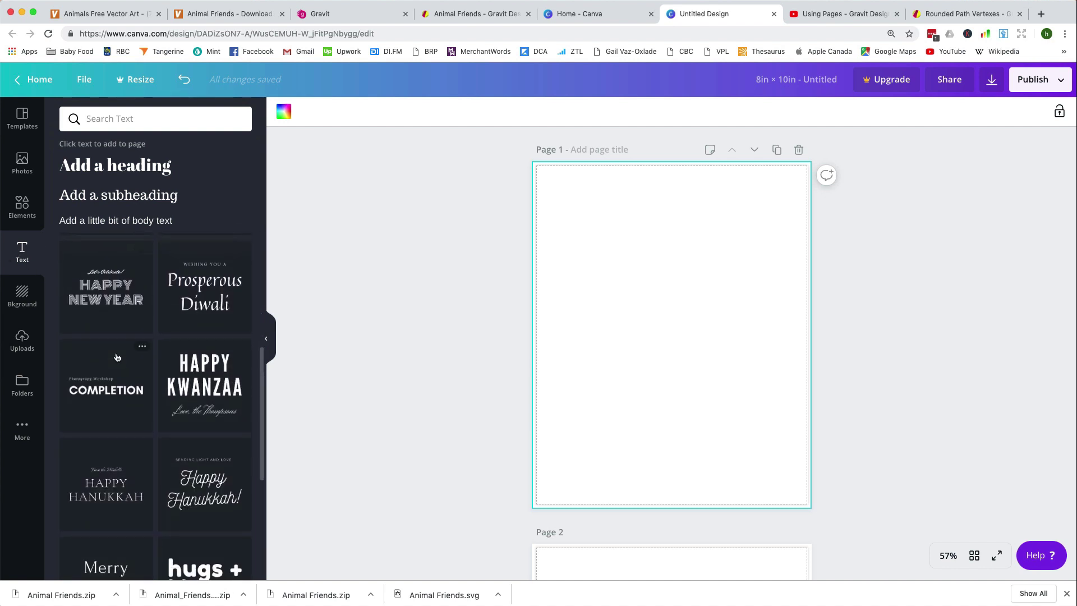
{"action": "scroll", "coordinate": [117, 357], "scroll_direction": "down", "scroll_amount": 1}
{"action": "scroll", "coordinate": [116, 357], "scroll_direction": "down", "scroll_amount": 6}
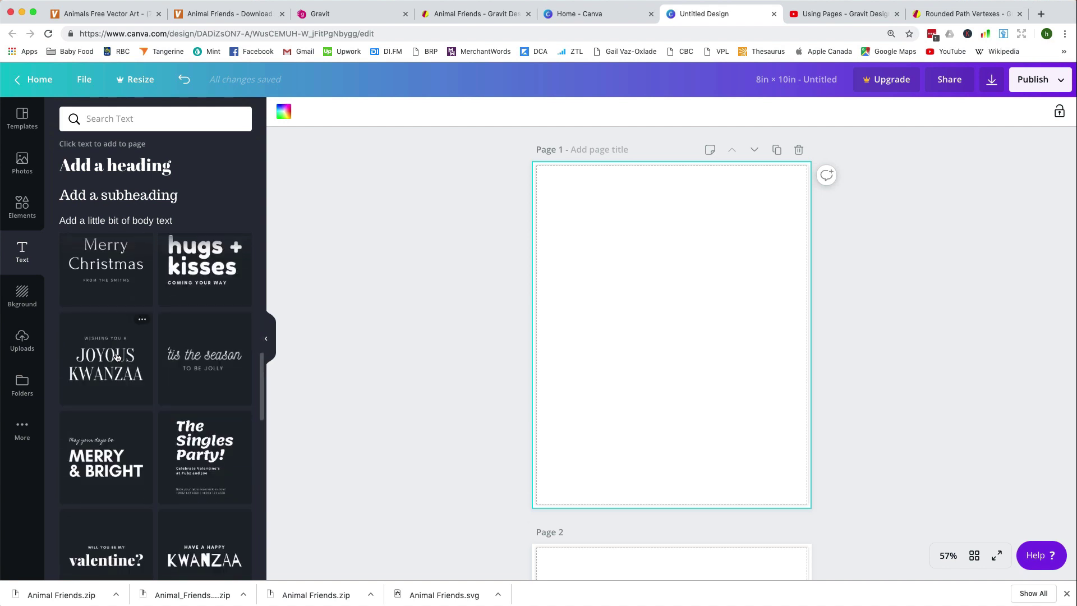
{"action": "scroll", "coordinate": [117, 357], "scroll_direction": "down", "scroll_amount": 6}
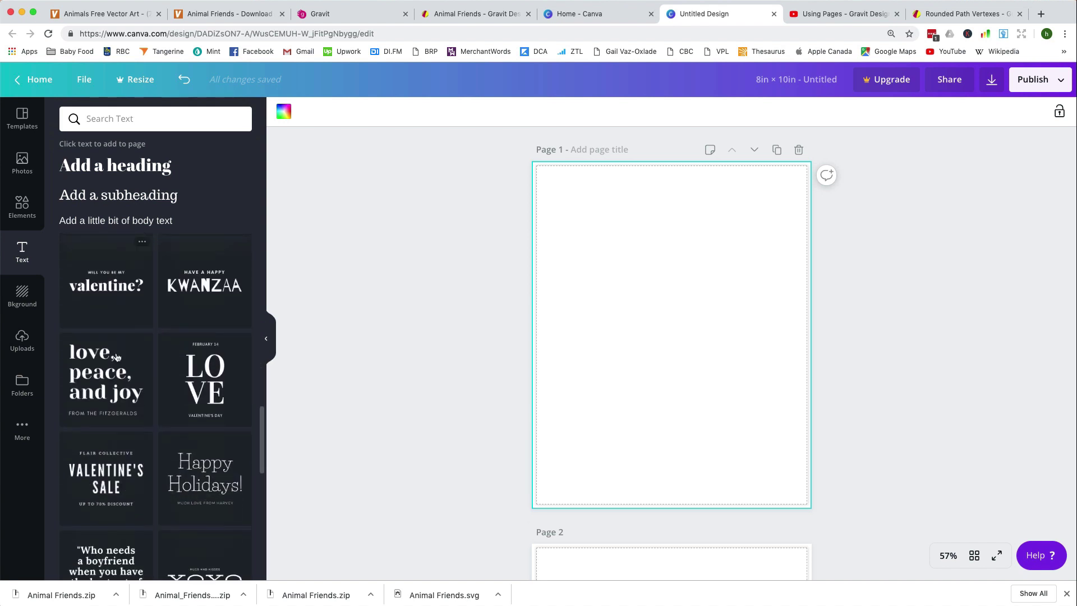
{"action": "scroll", "coordinate": [116, 357], "scroll_direction": "down", "scroll_amount": 5}
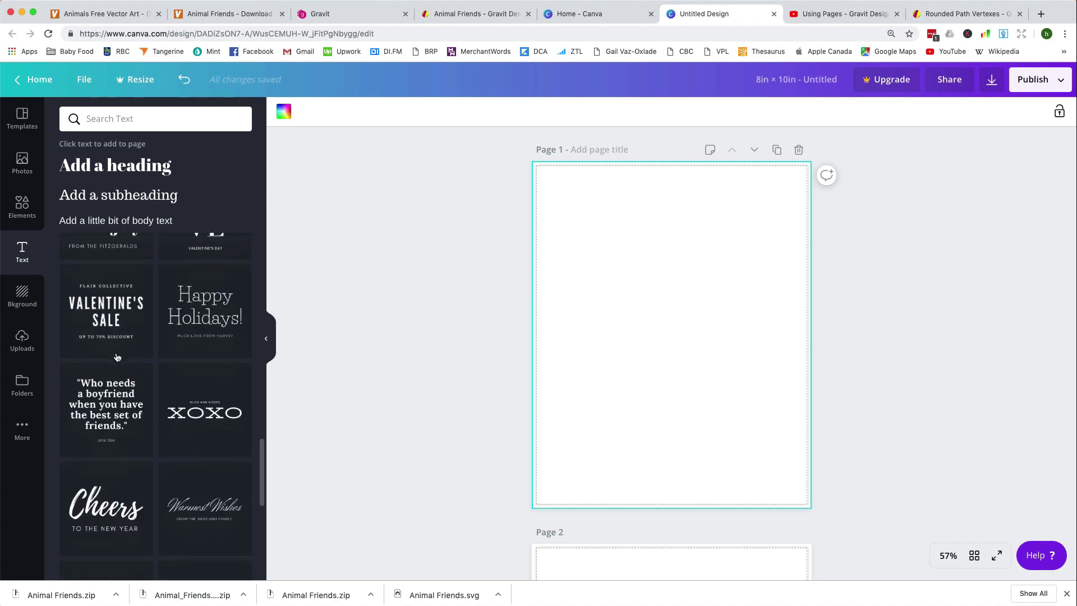
{"action": "scroll", "coordinate": [117, 356], "scroll_direction": "down", "scroll_amount": 8}
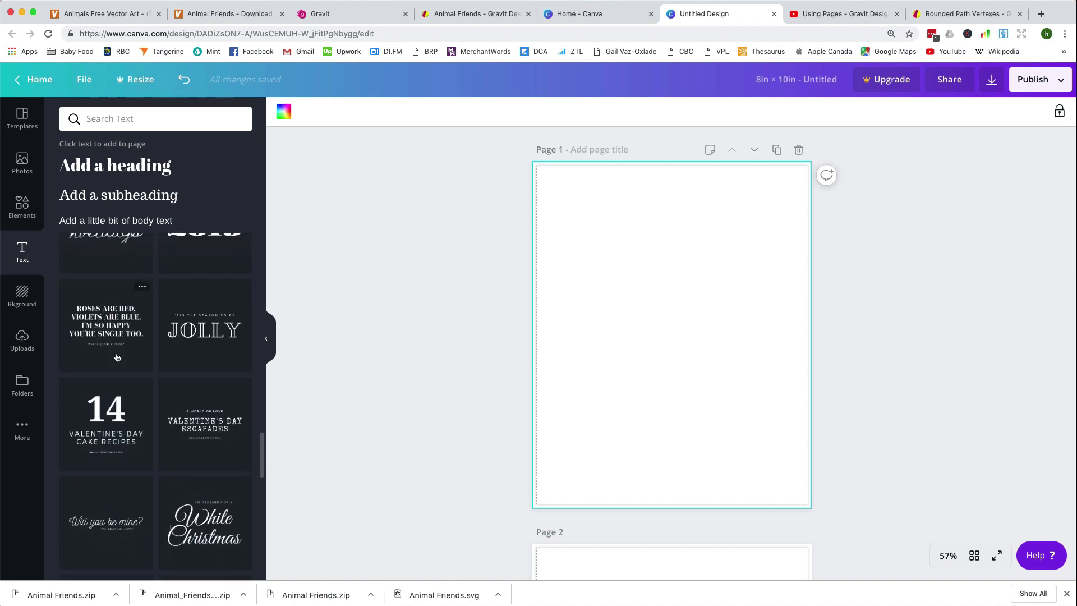
{"action": "scroll", "coordinate": [113, 392], "scroll_direction": "down", "scroll_amount": 8}
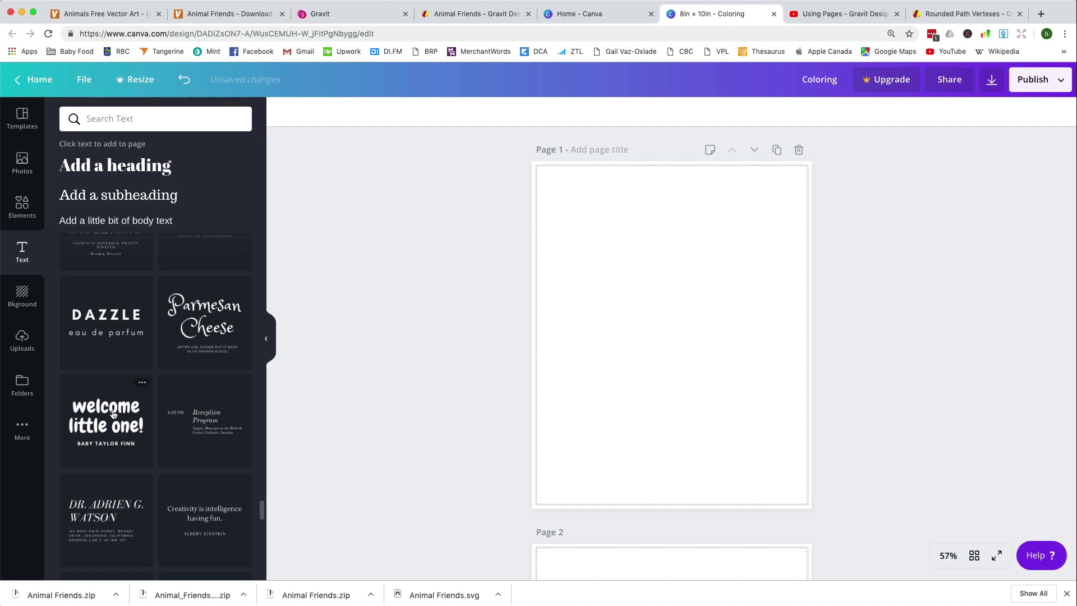
{"action": "left_click", "coordinate": [113, 413]}
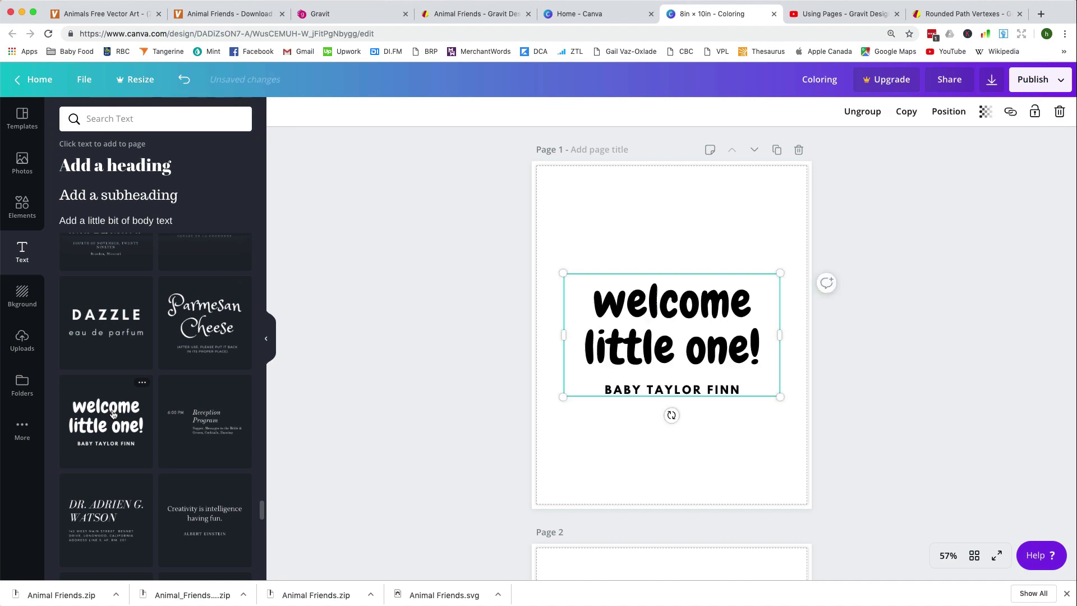
Replace the template's large heading with "Coloring Book" on two lines.
{"action": "left_click", "coordinate": [692, 319]}
{"action": "double_click", "coordinate": [690, 316]}
{"action": "left_click_drag", "start_coordinate": [606, 304], "coordinate": [761, 353]}
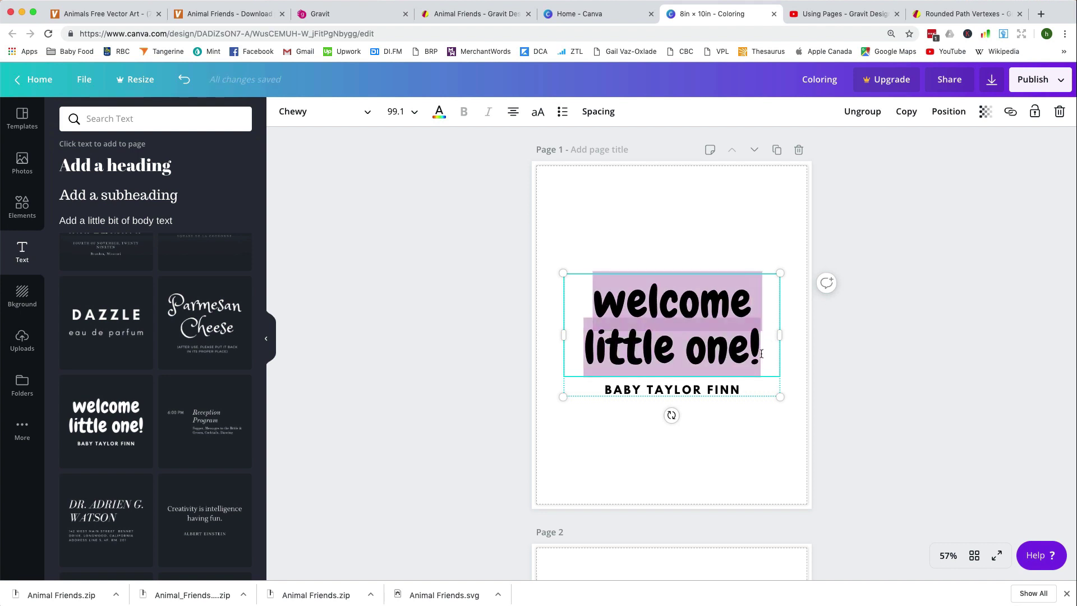
{"action": "type", "text": "Coloring"}
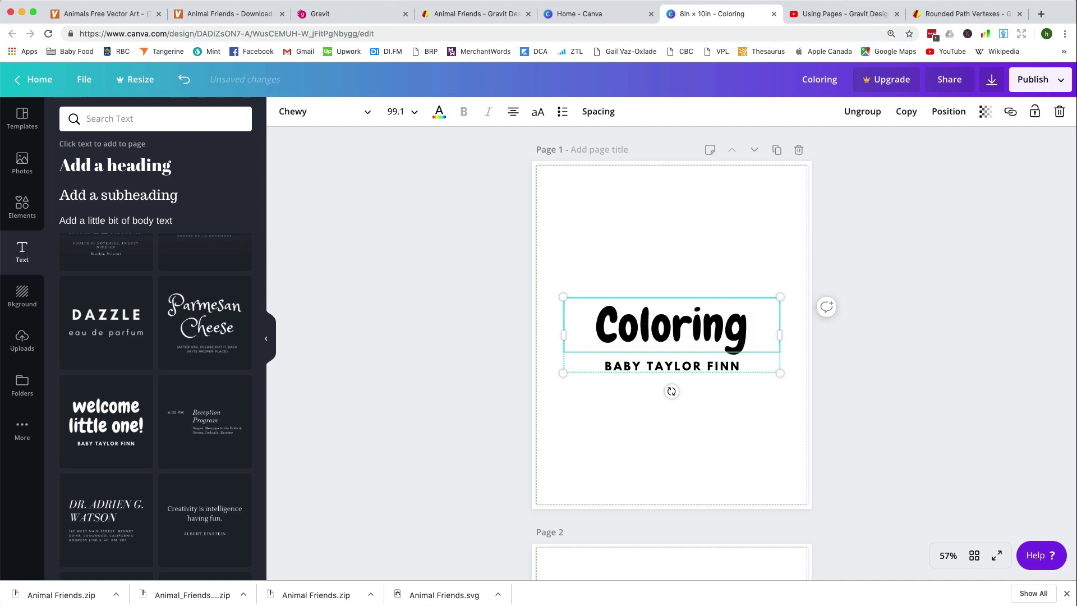
{"action": "key", "text": "Return"}
{"action": "type", "text": "Book"}
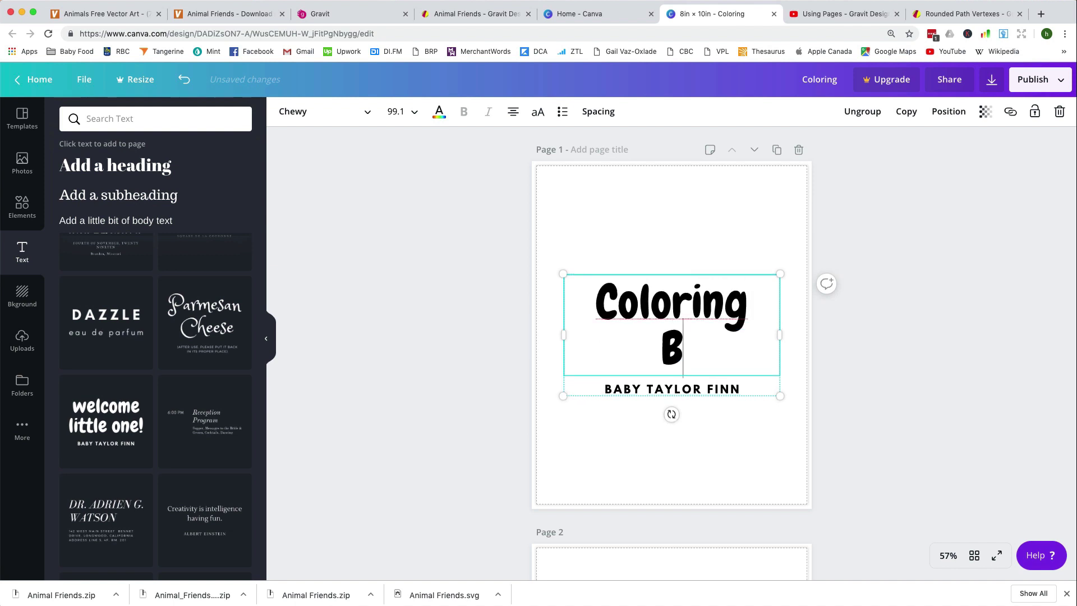
Replace the small line beneath the cover heading with "FOR KIDS".
{"action": "double_click", "coordinate": [730, 389]}
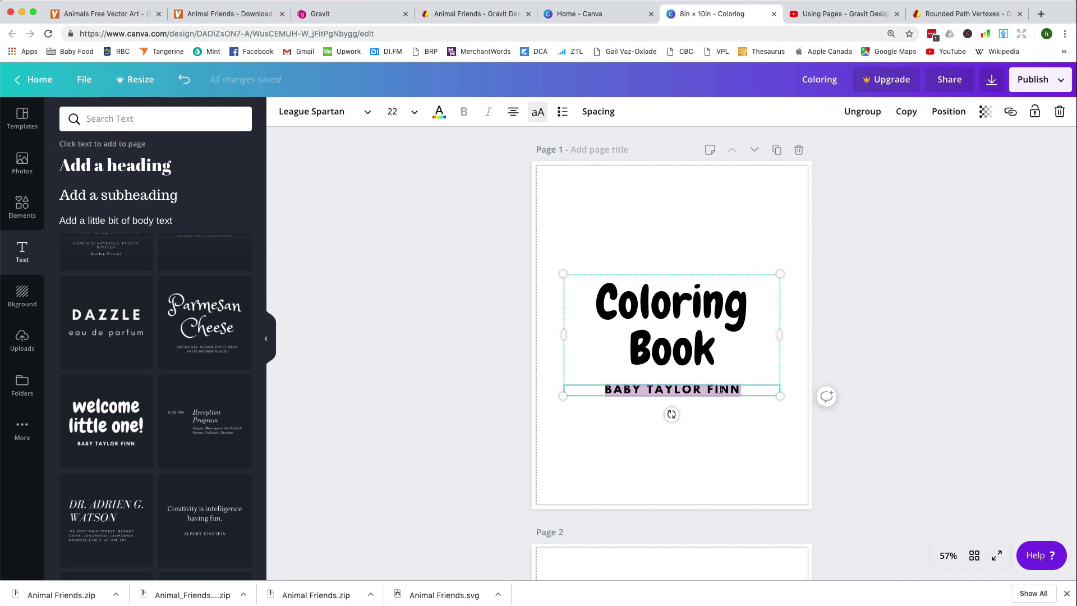
{"action": "type", "text": "FOR KIDS"}
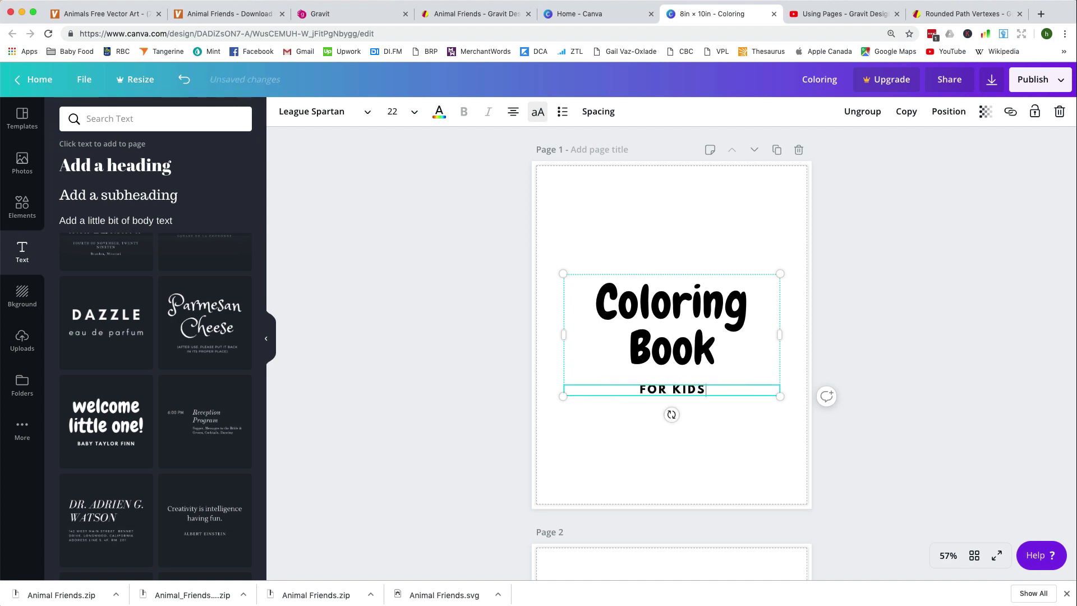
{"action": "left_click", "coordinate": [735, 420]}
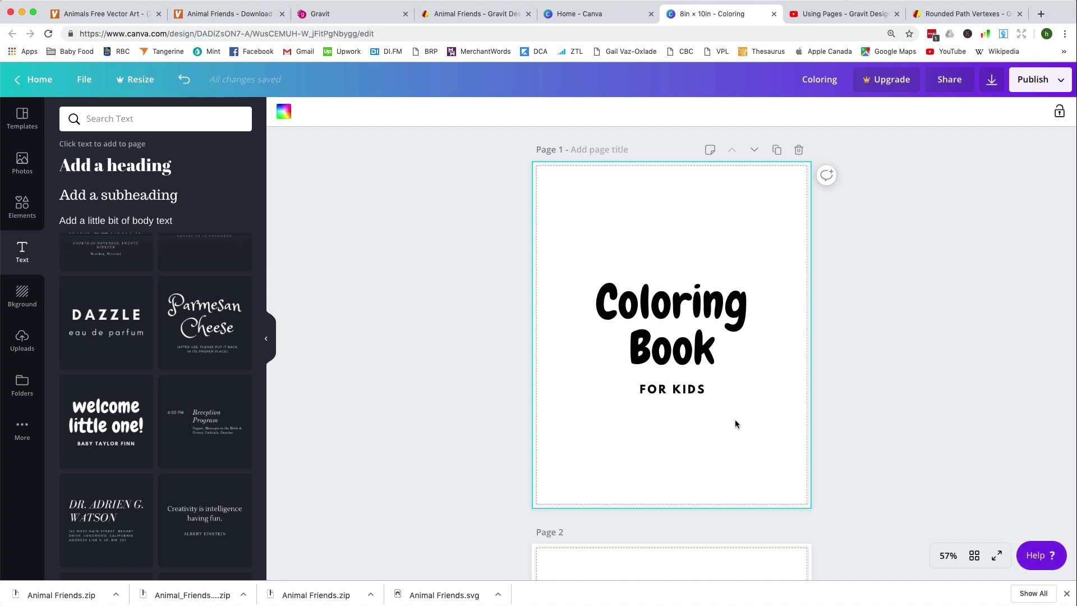
{"action": "scroll", "coordinate": [736, 424], "scroll_direction": "down", "scroll_amount": 5}
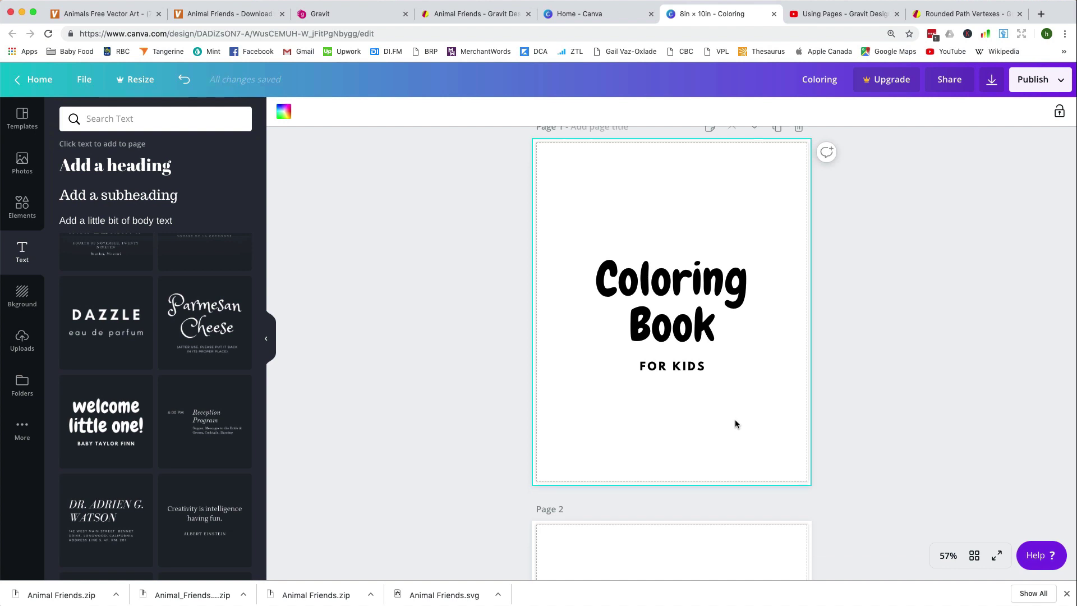
{"action": "scroll", "coordinate": [735, 423], "scroll_direction": "down", "scroll_amount": 3}
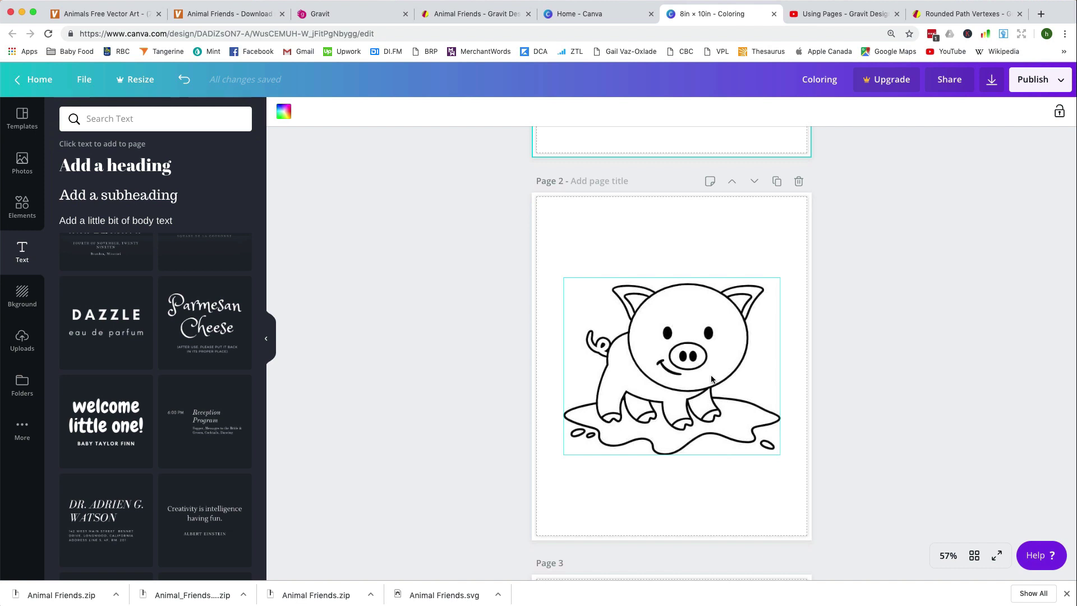
Lower the pig drawing on page 2 and place the "welcome little one!" text template above it.
{"action": "left_click_drag", "start_coordinate": [711, 379], "coordinate": [716, 424]}
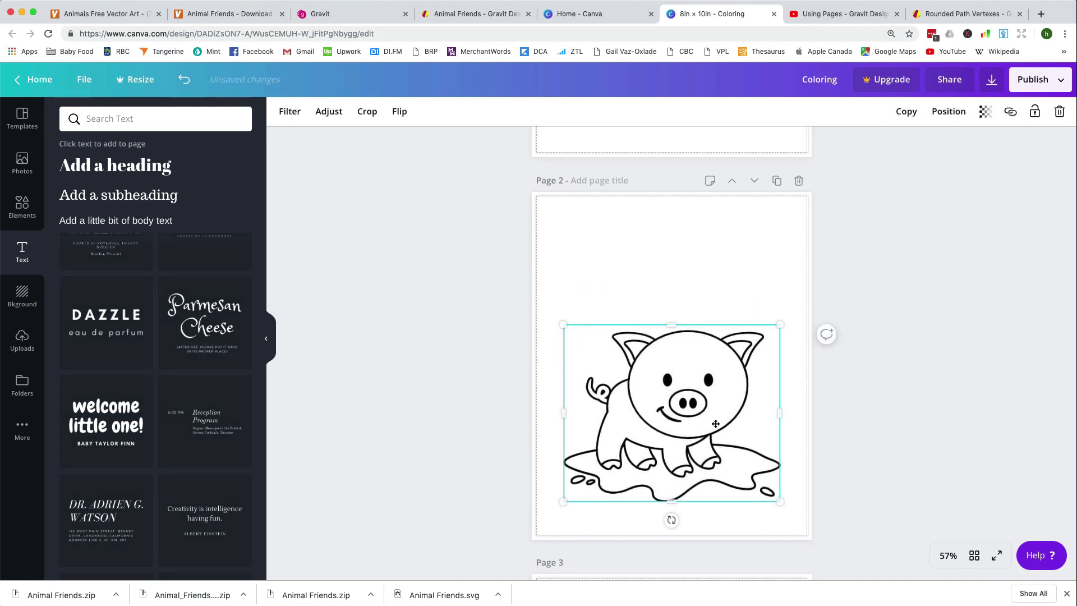
{"action": "left_click", "coordinate": [117, 396]}
{"action": "left_click_drag", "start_coordinate": [683, 332], "coordinate": [684, 245]}
Replace the large heading on the pig page with "Pig" and delete the small line beneath it.
{"action": "double_click", "coordinate": [684, 245]}
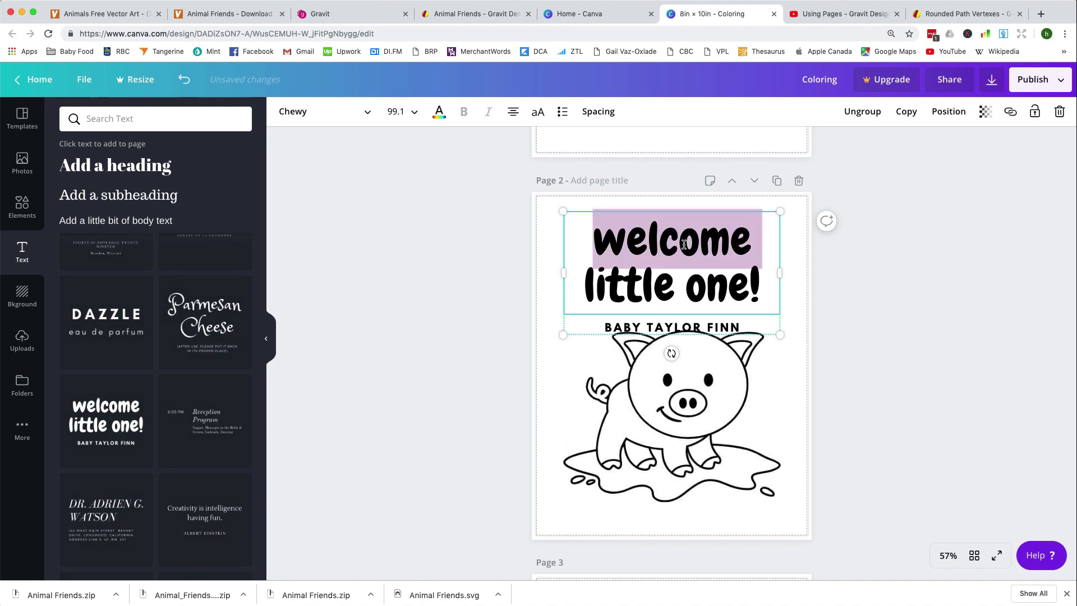
{"action": "left_click_drag", "start_coordinate": [771, 287], "coordinate": [590, 241]}
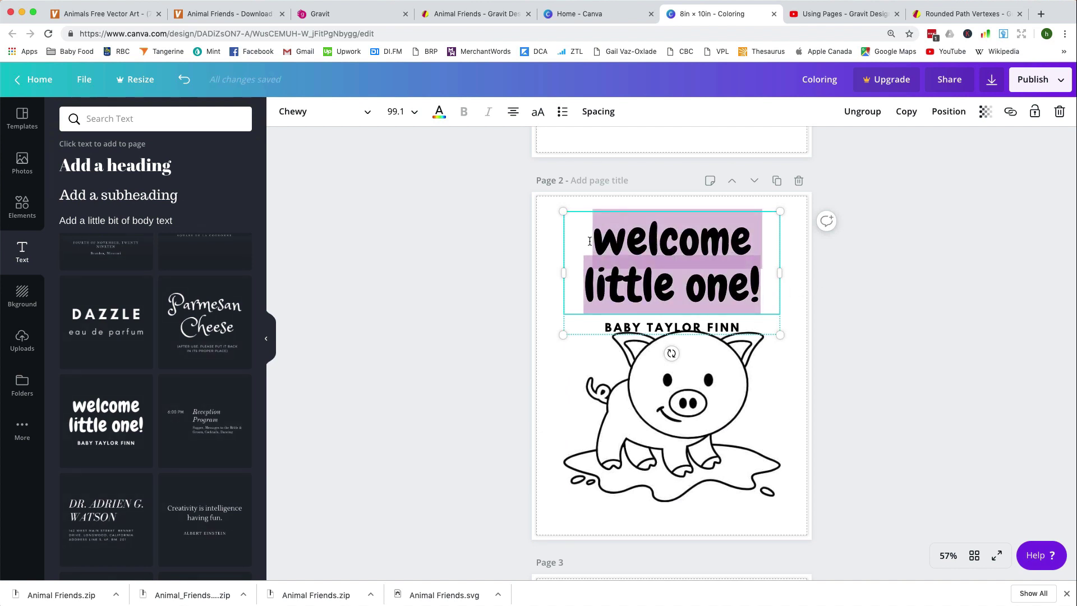
{"action": "type", "text": "Pig"}
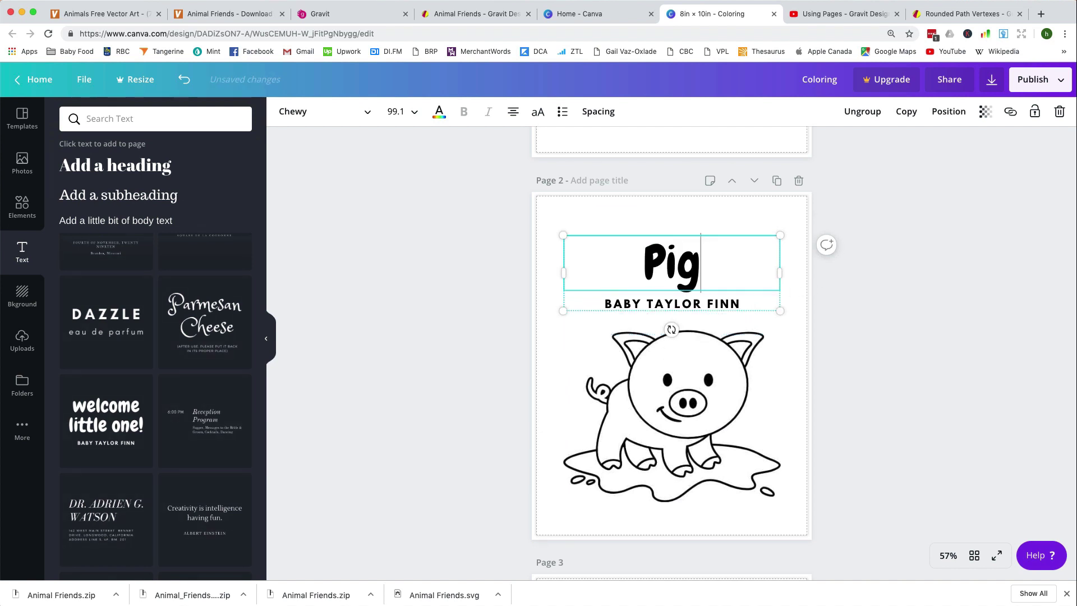
{"action": "left_click", "coordinate": [680, 304]}
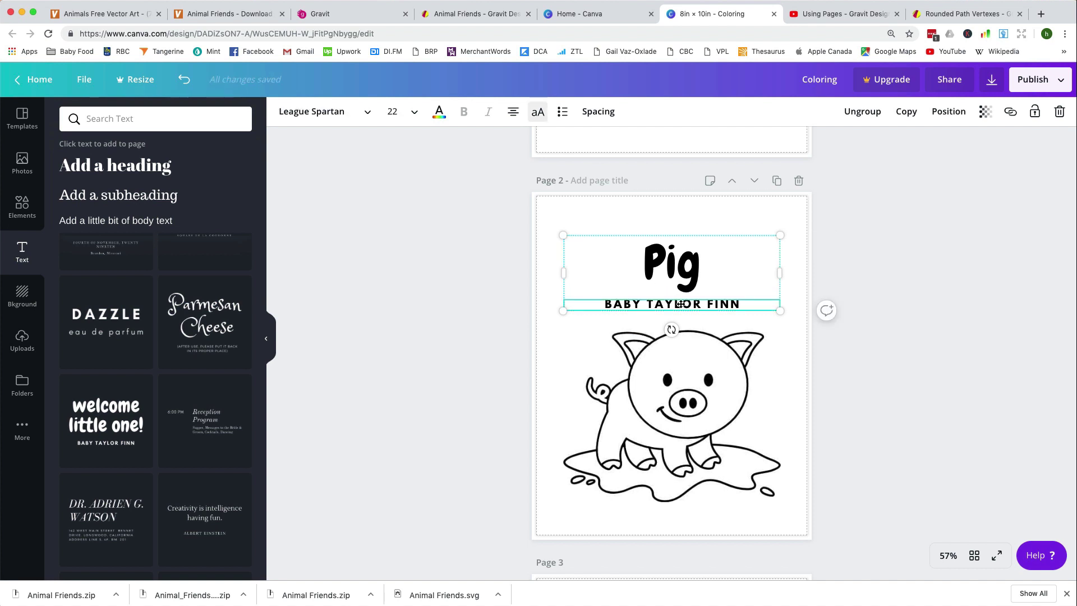
{"action": "key", "text": "Delete"}
Place the "welcome little one!" text template at the top of page 3 and lower the chick drawing clear of it.
{"action": "scroll", "coordinate": [832, 308], "scroll_direction": "down", "scroll_amount": 6}
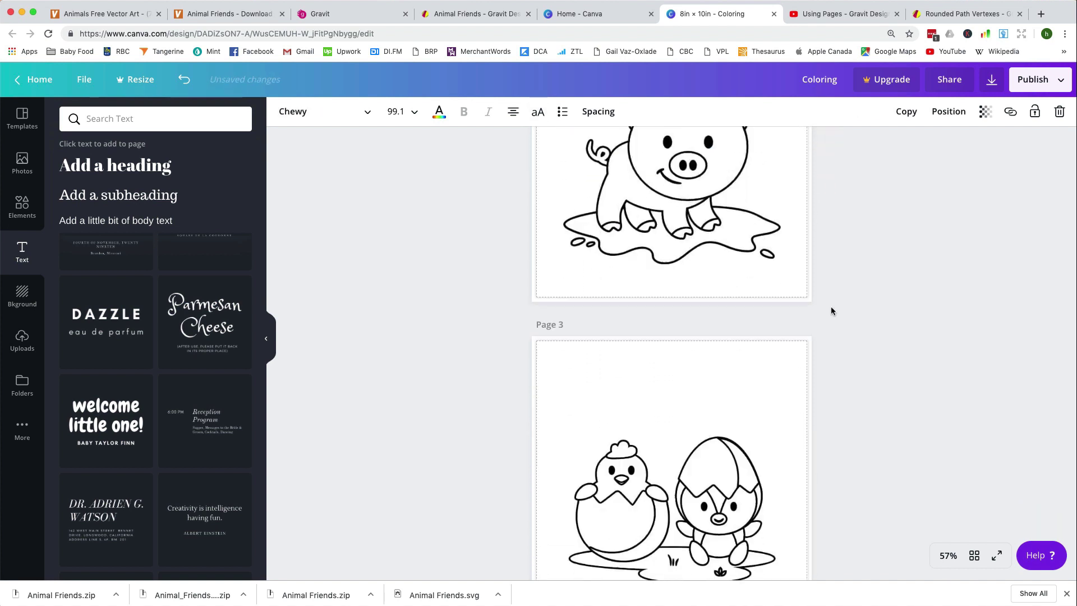
{"action": "left_click", "coordinate": [121, 408]}
{"action": "left_click_drag", "start_coordinate": [698, 422], "coordinate": [695, 337]}
{"action": "left_click", "coordinate": [723, 467]}
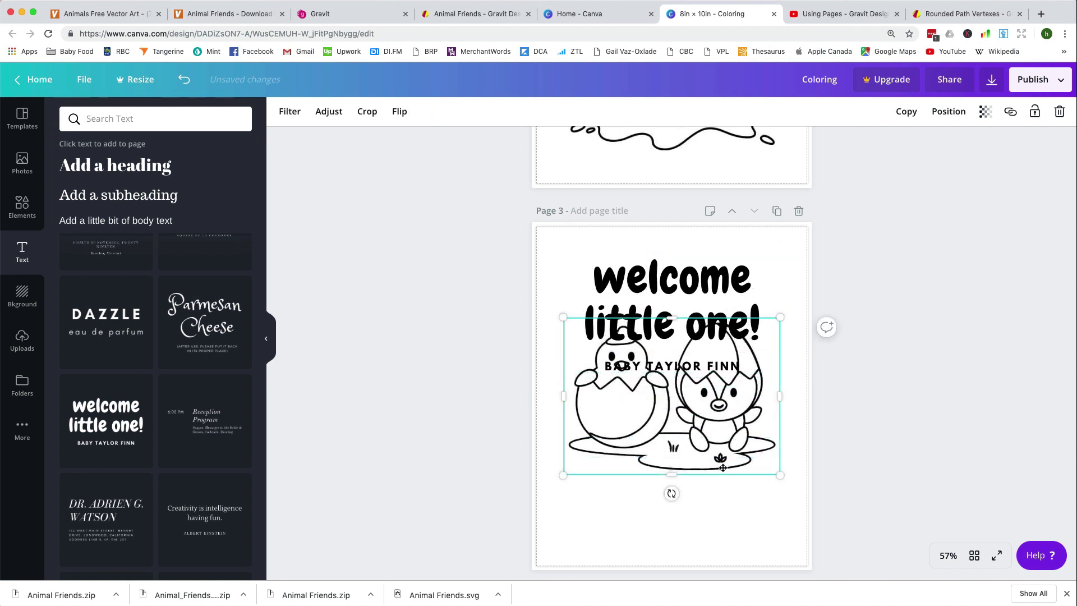
{"action": "left_click_drag", "start_coordinate": [723, 467], "coordinate": [725, 536]}
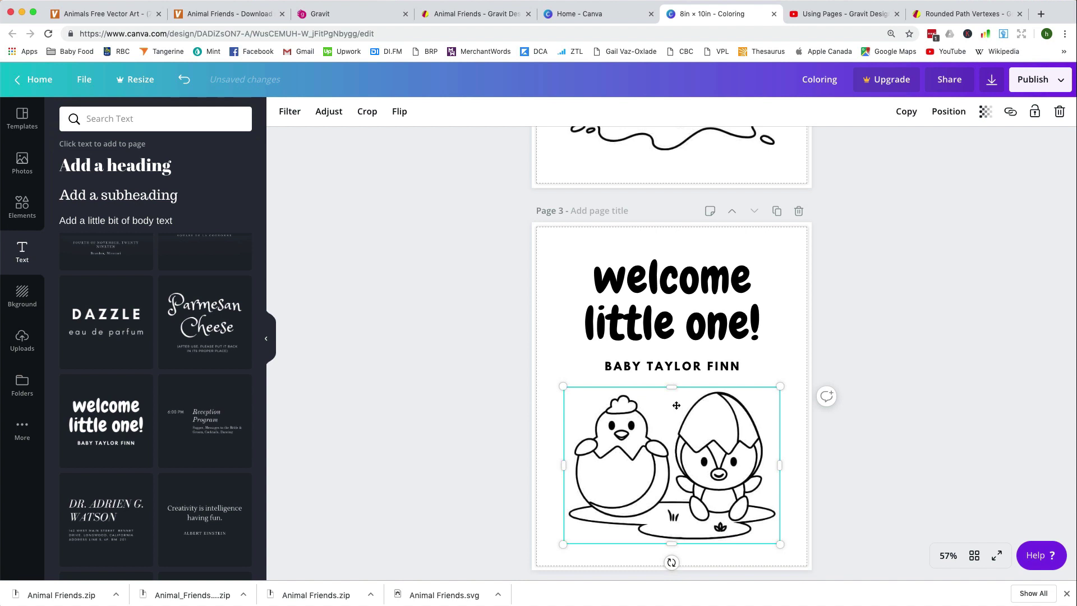
Replace the large heading on page 3 with "Chicken" and delete the small line beneath it.
{"action": "left_click", "coordinate": [673, 314]}
{"action": "left_click", "coordinate": [674, 319]}
{"action": "left_click", "coordinate": [595, 280]}
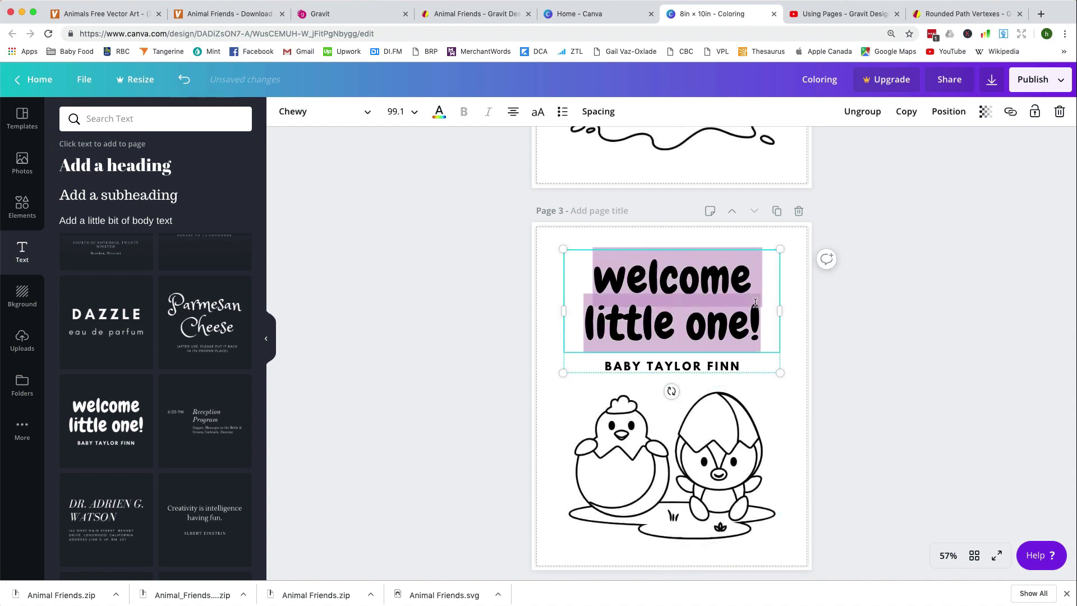
{"action": "type", "text": "Chicken"}
{"action": "left_click", "coordinate": [734, 343]}
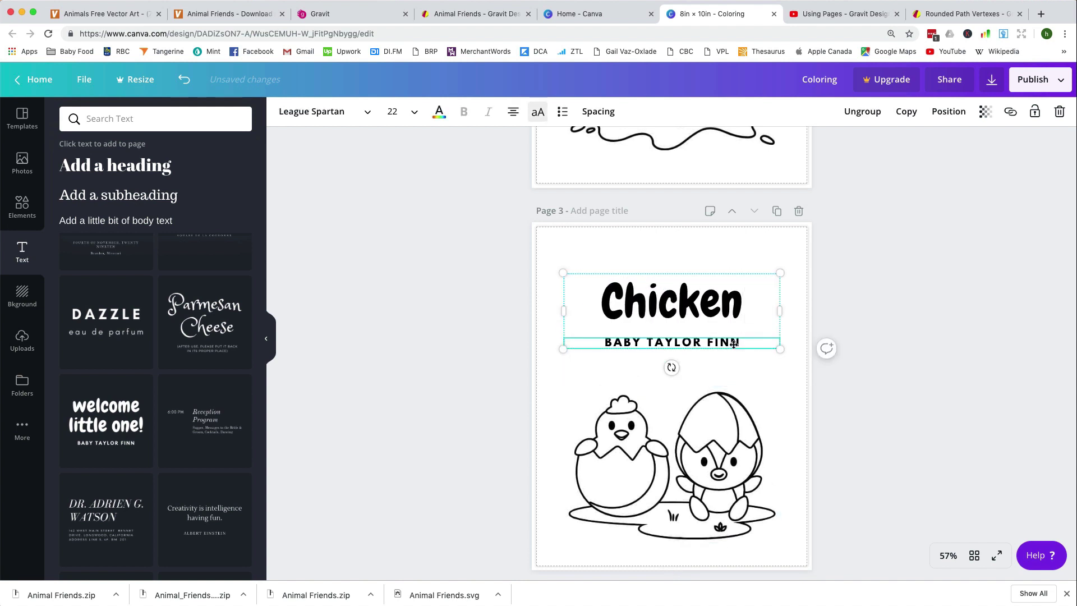
{"action": "key", "text": "Delete"}
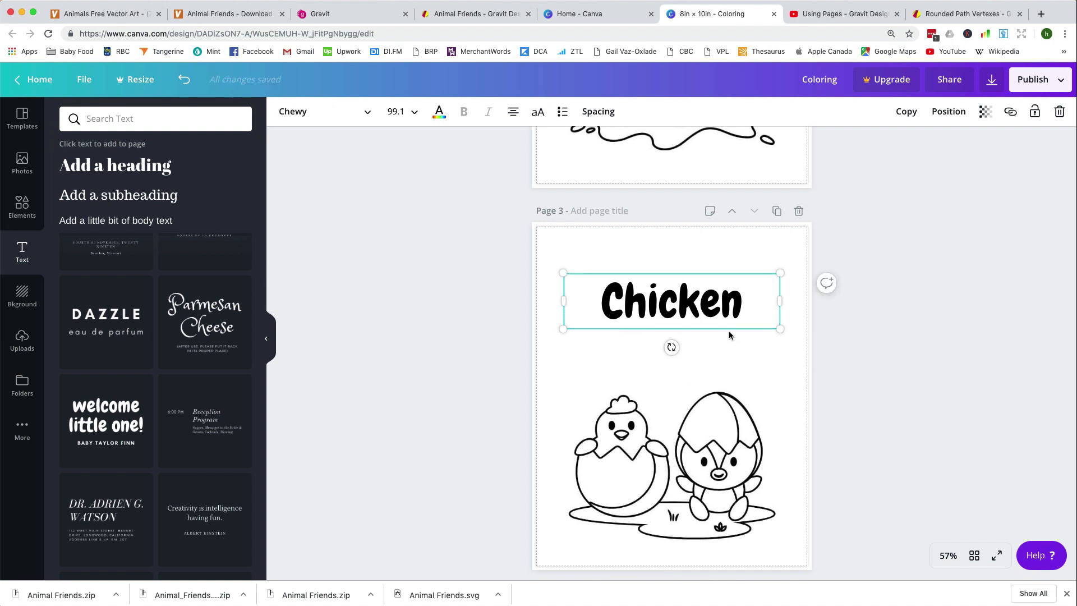
Move the chick drawing on page 3 slightly up, closer to its heading.
{"action": "left_click", "coordinate": [743, 422]}
{"action": "left_click_drag", "start_coordinate": [743, 422], "coordinate": [744, 406]}
{"action": "left_click", "coordinate": [784, 302]}
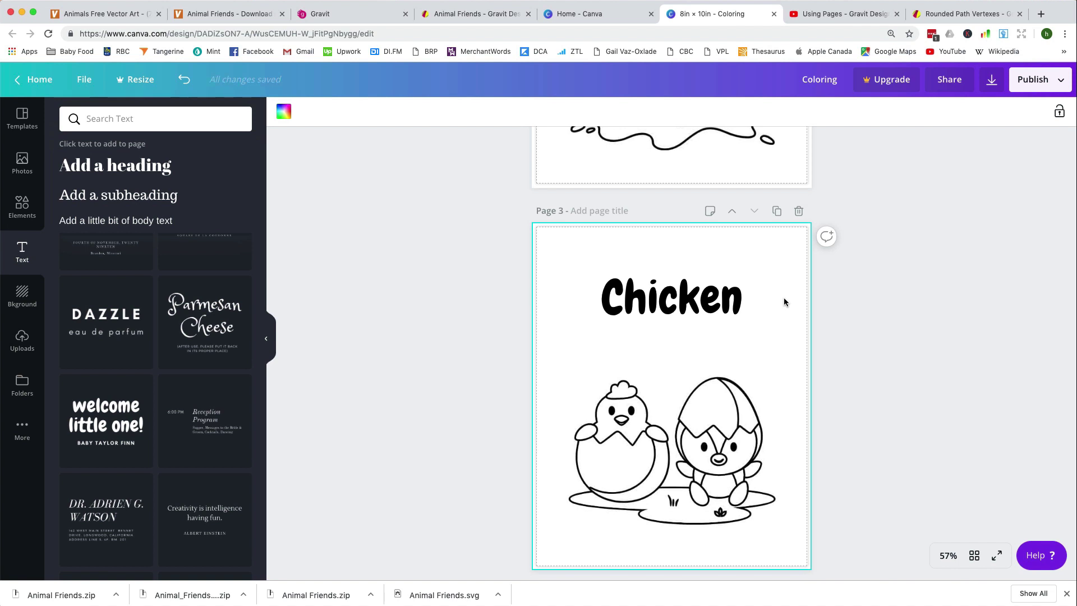
Rename the design as "Coloring Book".
{"action": "scroll", "coordinate": [784, 302], "scroll_direction": "down", "scroll_amount": 1}
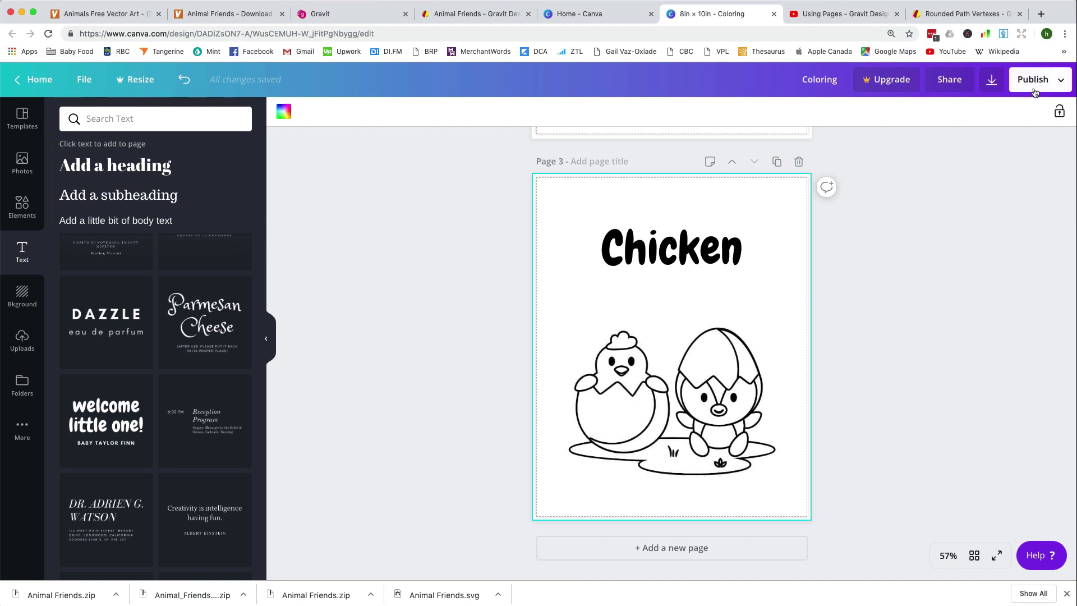
{"action": "left_click", "coordinate": [834, 82]}
{"action": "type", "text": "Book"}
{"action": "key", "text": "Return"}
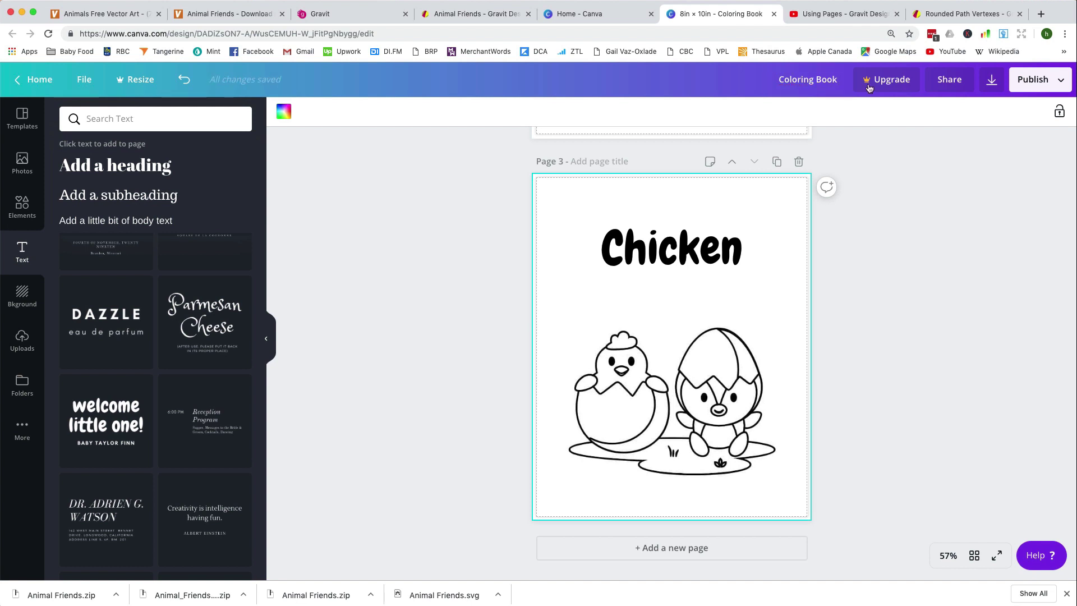
Download all pages of the design as a PDF Print file.
{"action": "left_click", "coordinate": [1037, 85]}
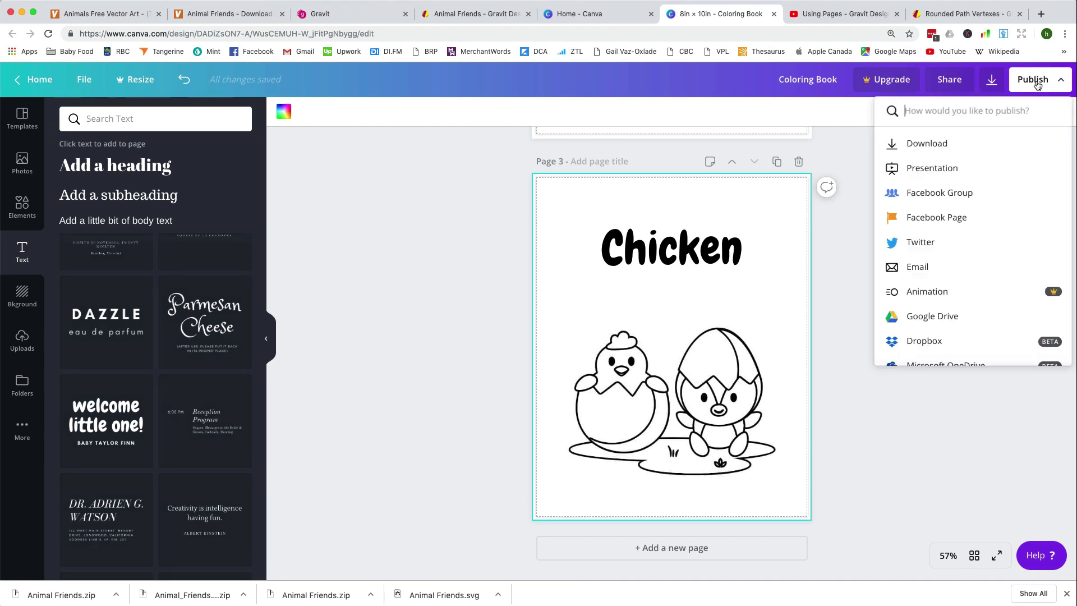
{"action": "left_click", "coordinate": [943, 146]}
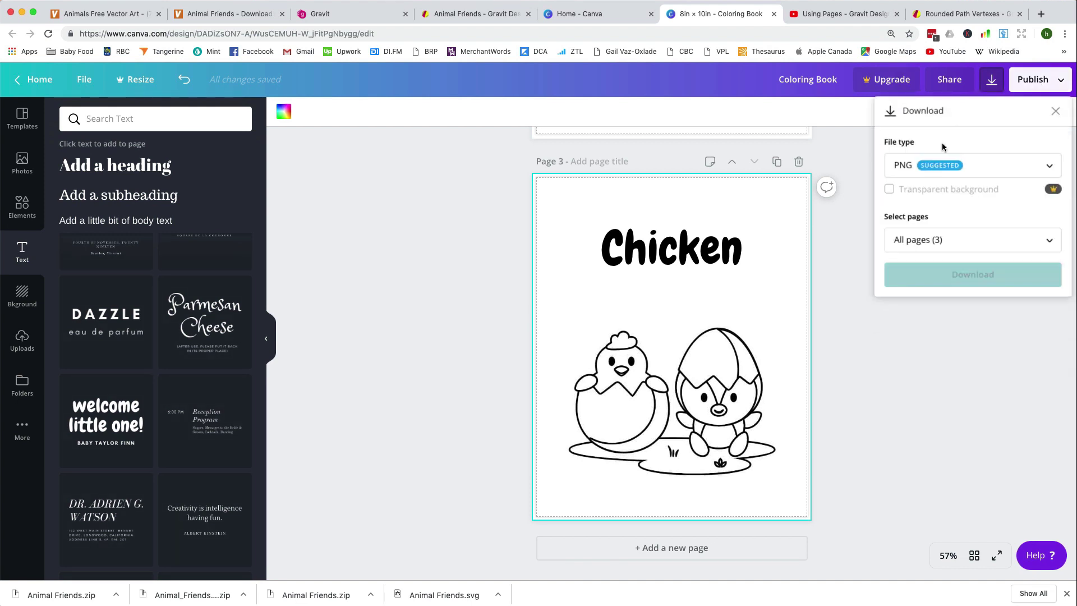
{"action": "left_click", "coordinate": [1036, 170]}
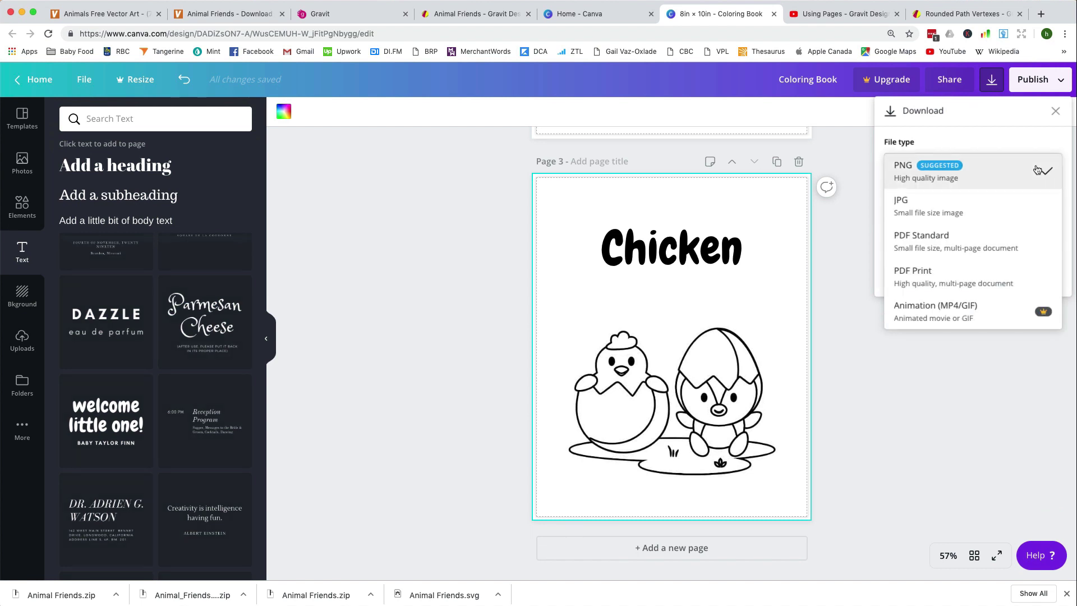
{"action": "left_click", "coordinate": [920, 273]}
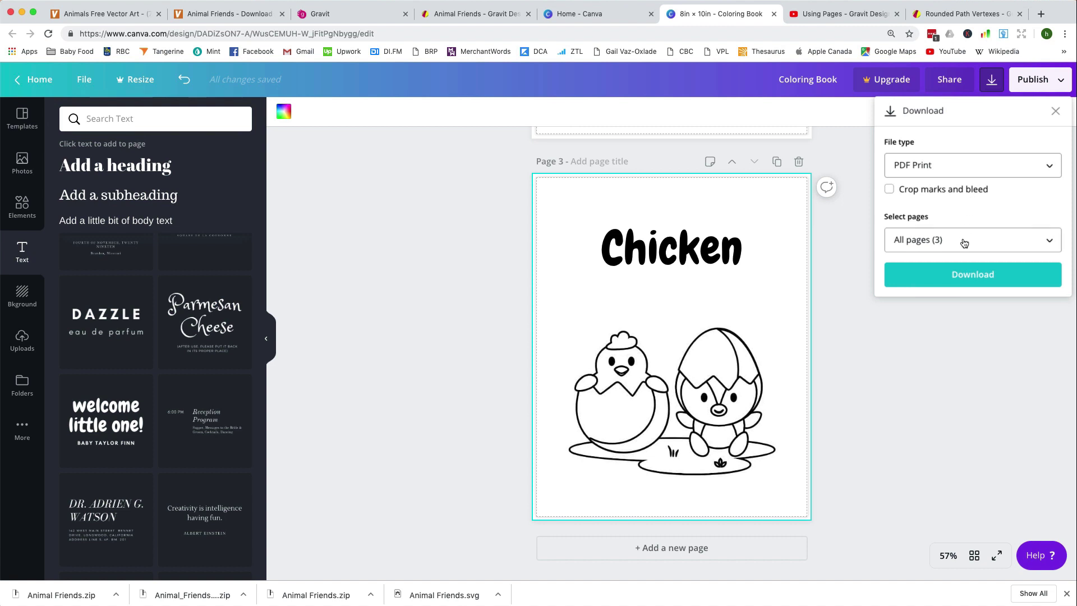
{"action": "left_click", "coordinate": [955, 274]}
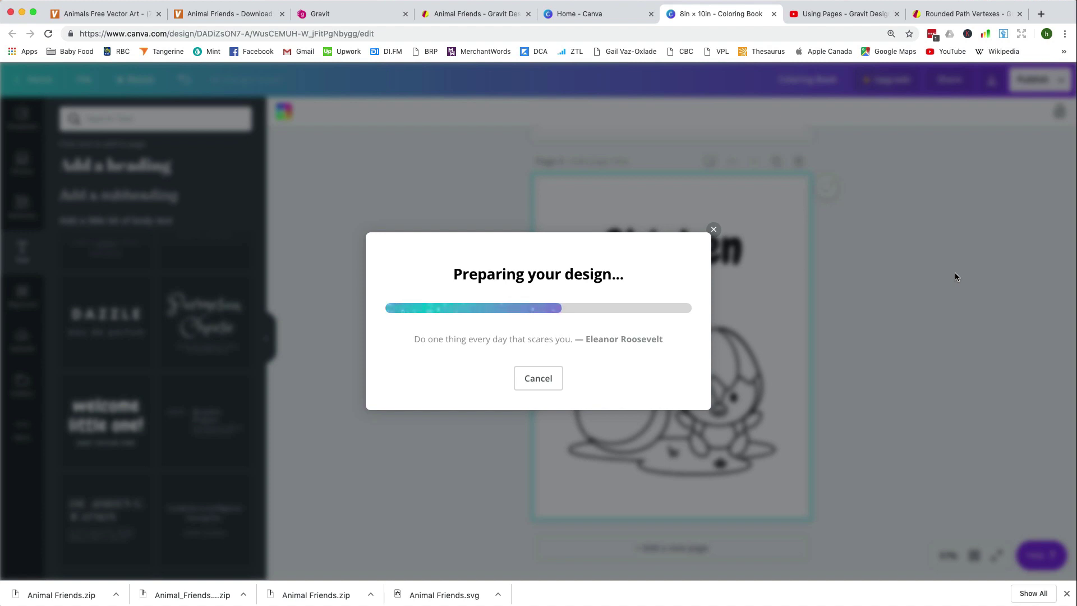
Review the cover, pig and chicken pages of the downloaded Coloring Book.pdf in Adobe Acrobat.
{"action": "scroll", "coordinate": [514, 233], "scroll_direction": "down", "scroll_amount": 5}
{"action": "scroll", "coordinate": [513, 233], "scroll_direction": "down", "scroll_amount": 10}
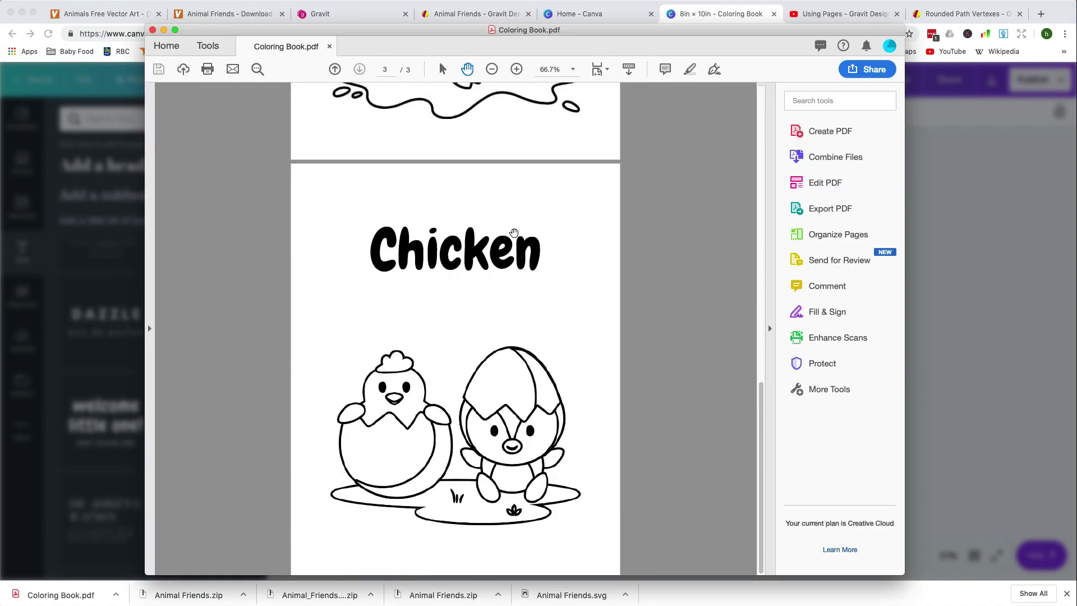
{"action": "scroll", "coordinate": [513, 233], "scroll_direction": "up", "scroll_amount": 10}
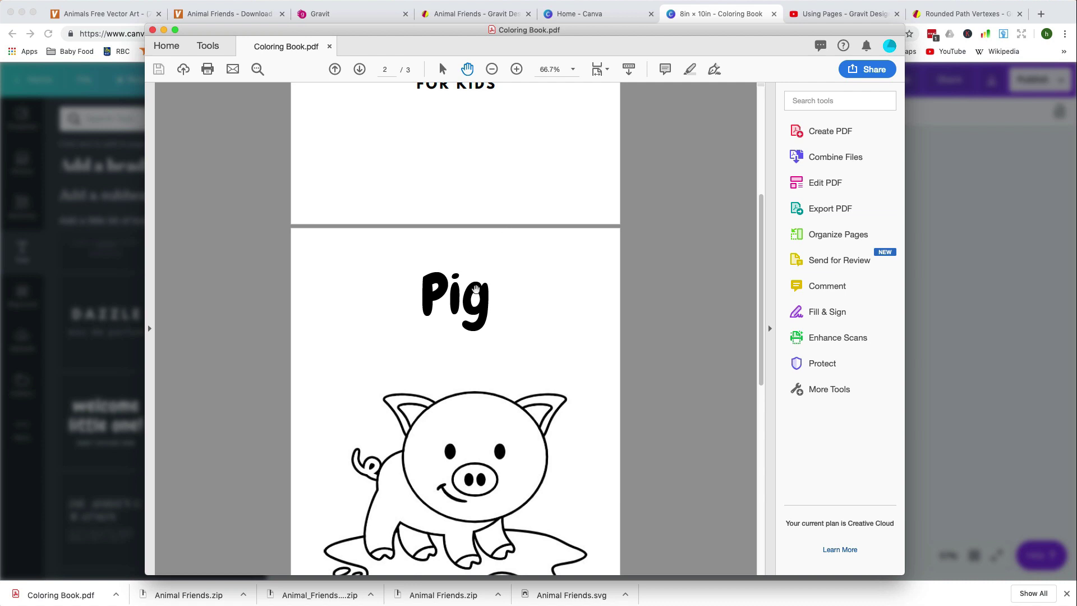
{"action": "scroll", "coordinate": [552, 370], "scroll_direction": "down", "scroll_amount": 5}
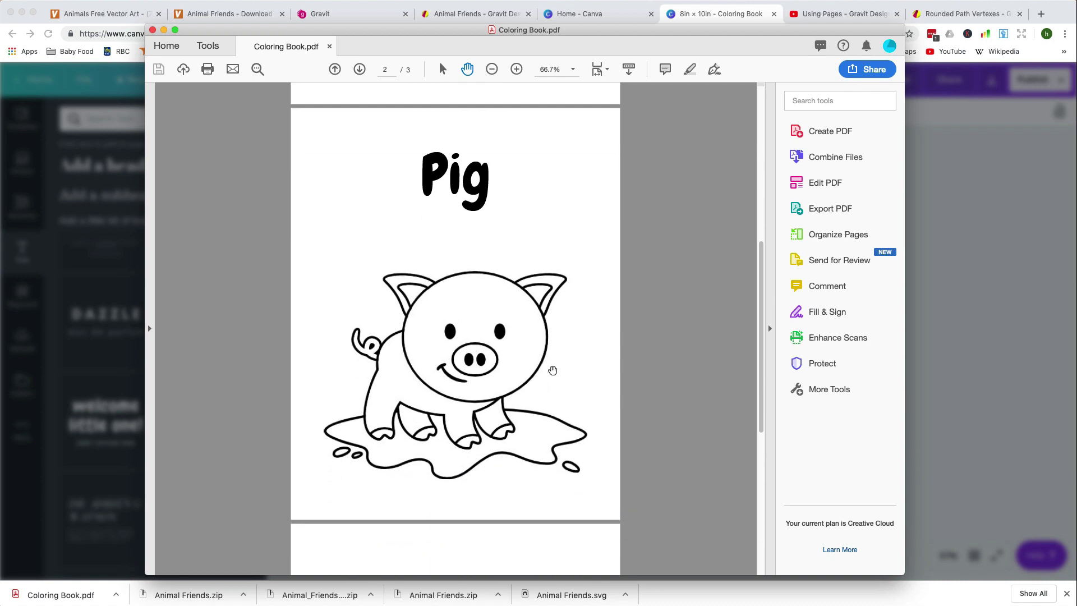